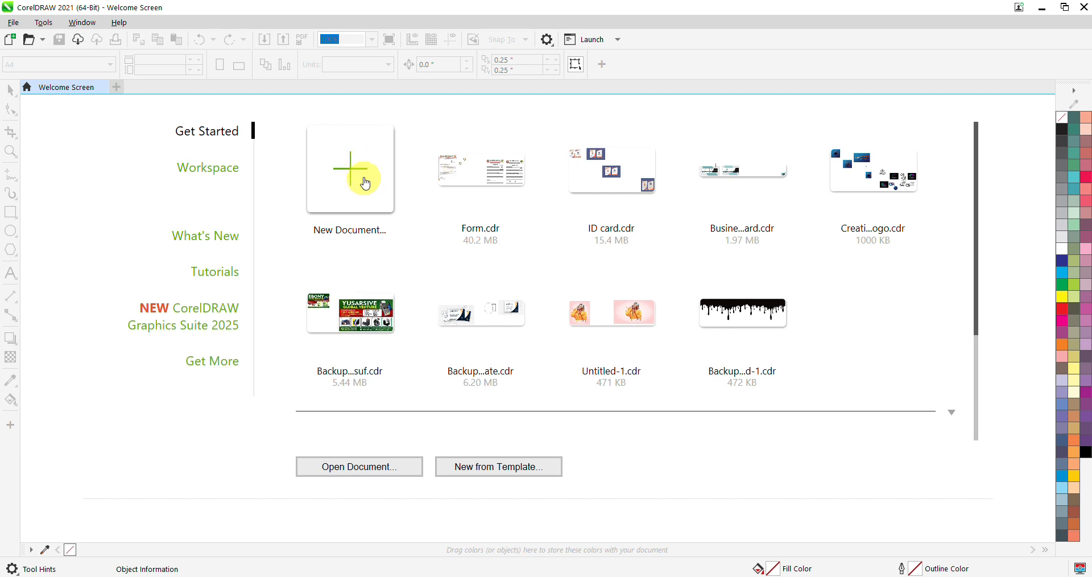
# - Create a blank A4 portrait document, 210 × 297 mm, in RGB at 300 dpi
pyautogui.click(366, 188)
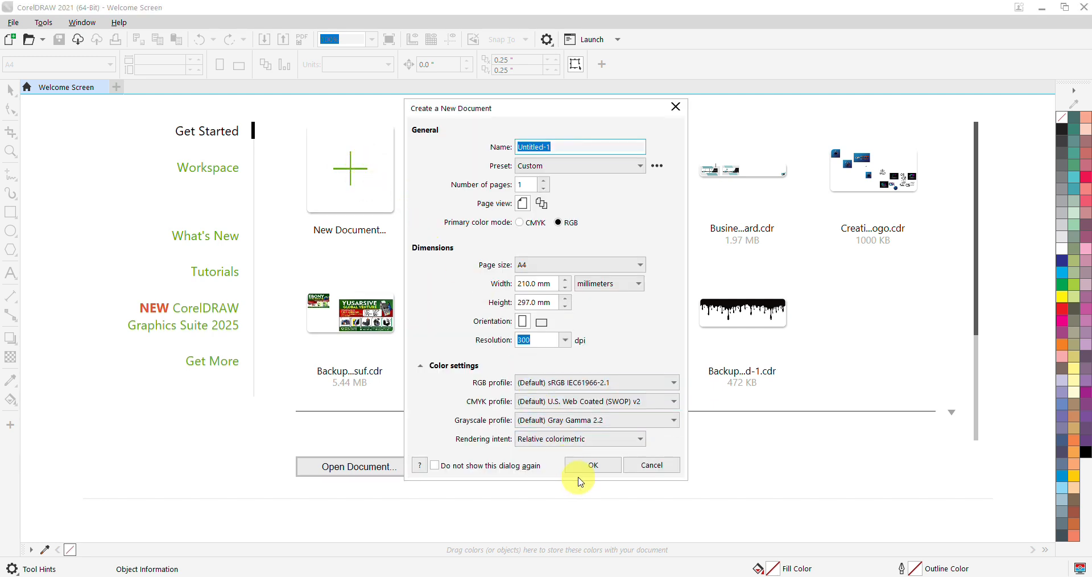
pyautogui.click(586, 468)
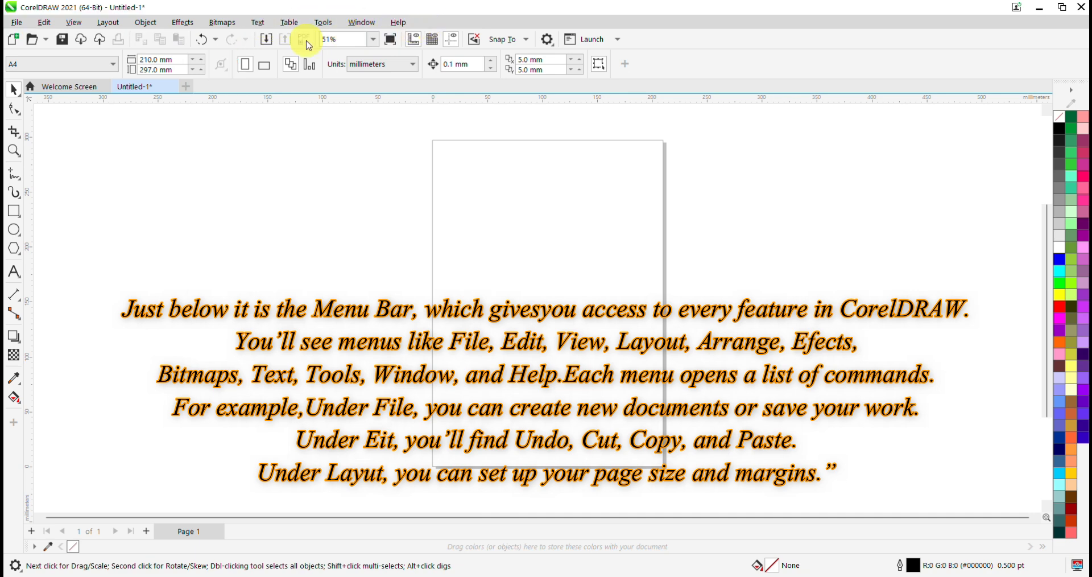
# - Look through the available file, view, layout, table and tools commands for the new document
pyautogui.click(17, 23)
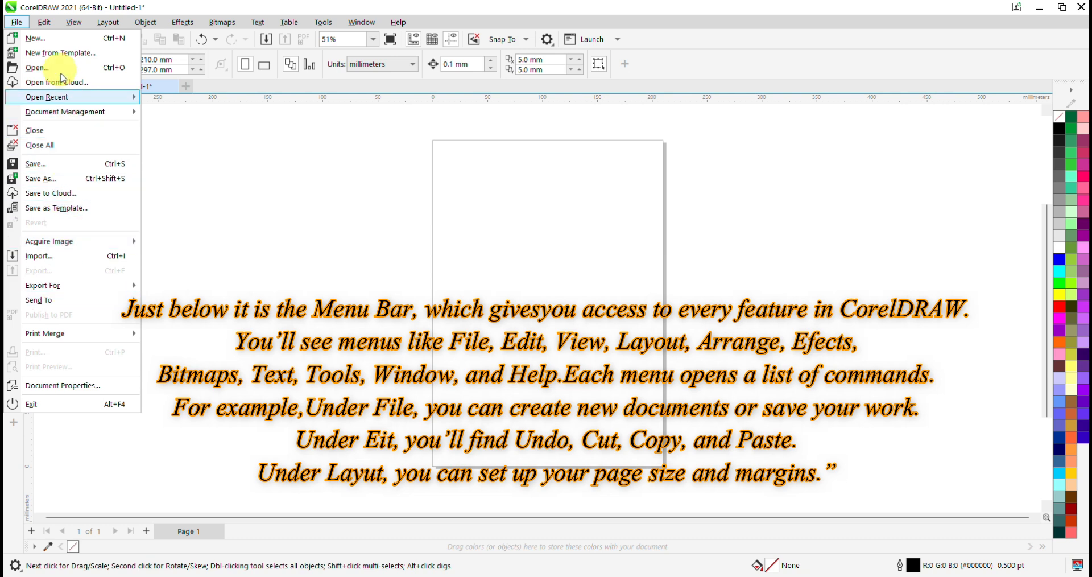
pyautogui.moveTo(52, 25)
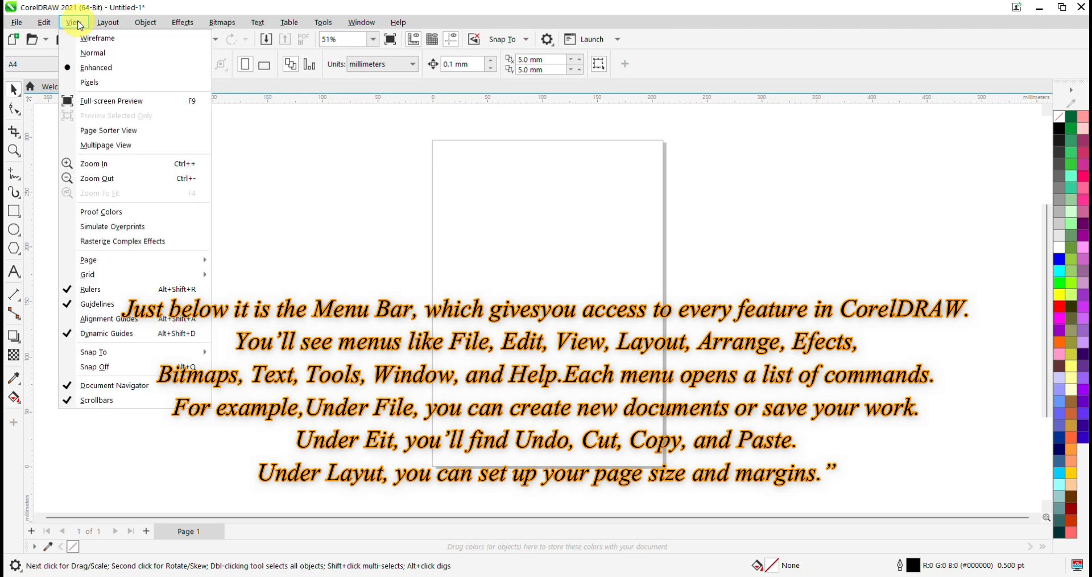
pyautogui.click(106, 25)
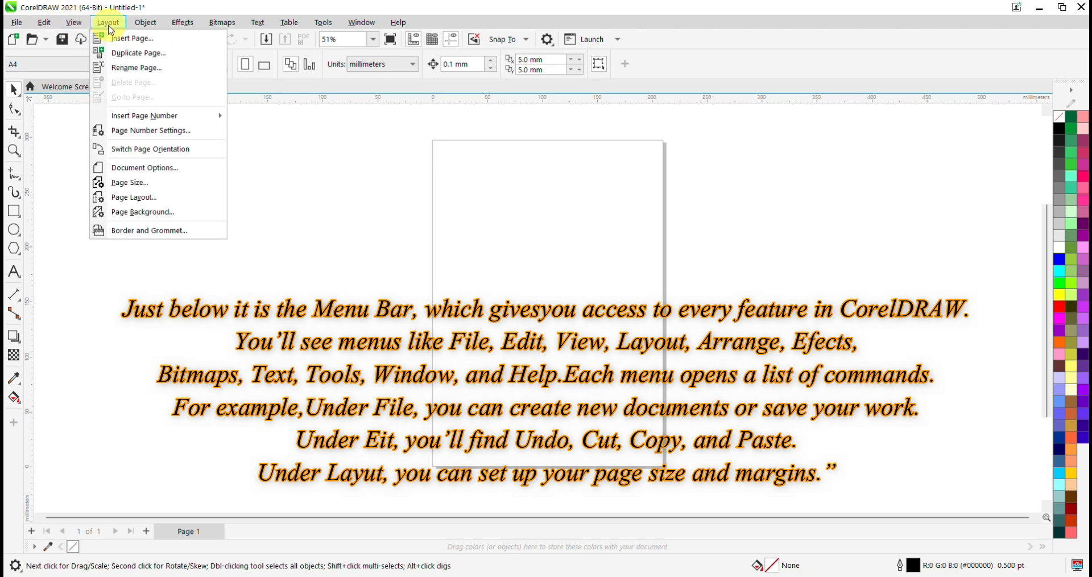
pyautogui.click(152, 24)
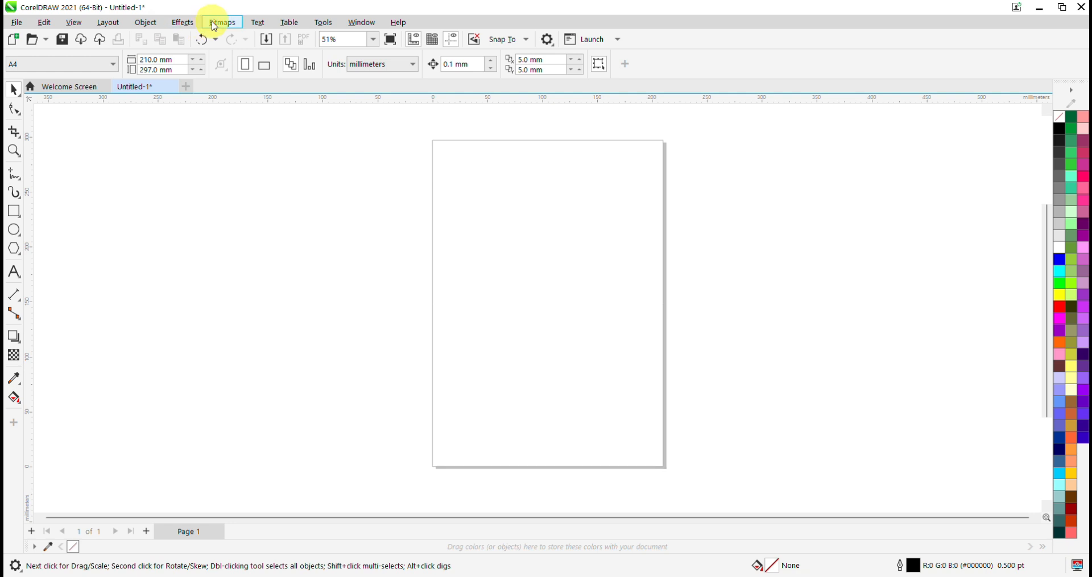
pyautogui.click(213, 26)
pyautogui.click(256, 24)
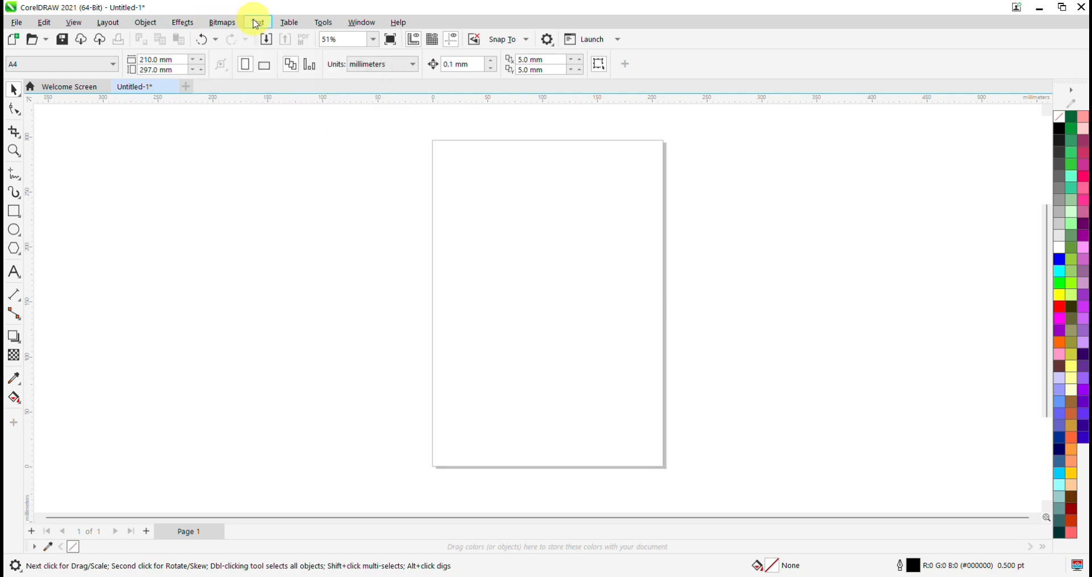
pyautogui.click(256, 24)
pyautogui.click(293, 22)
pyautogui.click(295, 24)
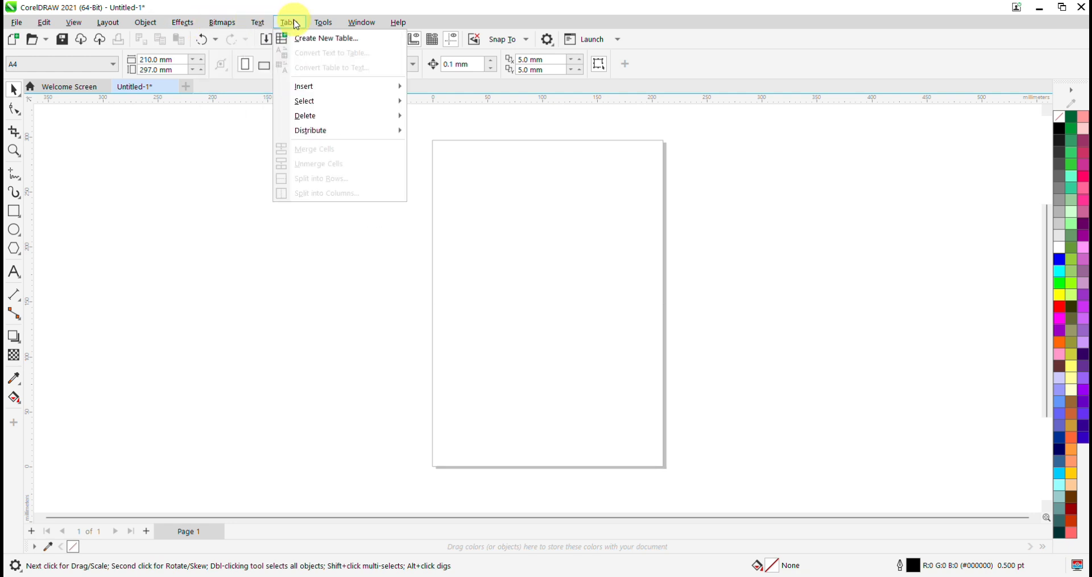
pyautogui.click(318, 22)
pyautogui.click(321, 23)
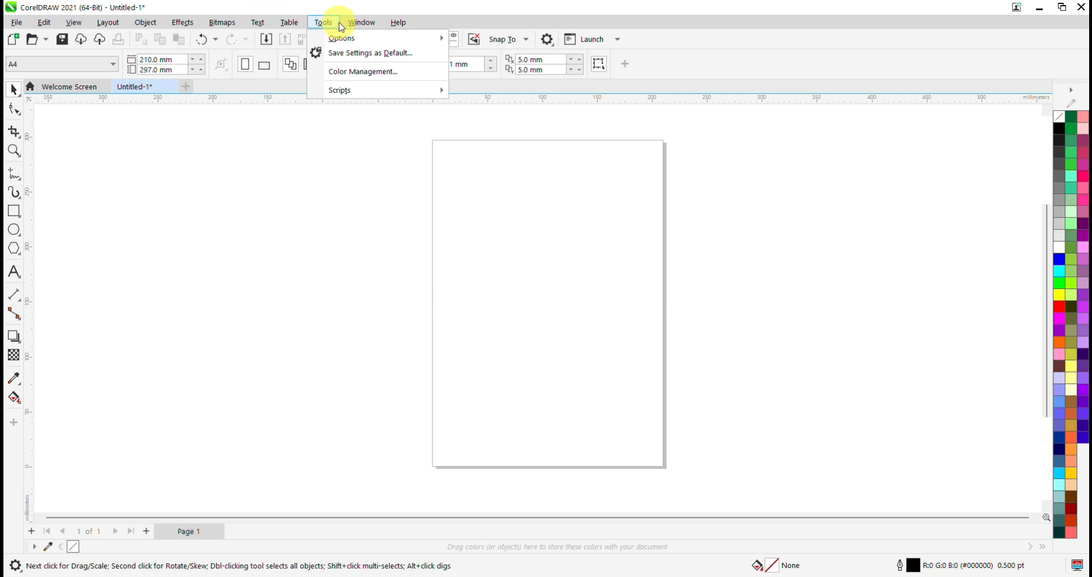
pyautogui.moveTo(356, 26)
pyautogui.moveTo(391, 26)
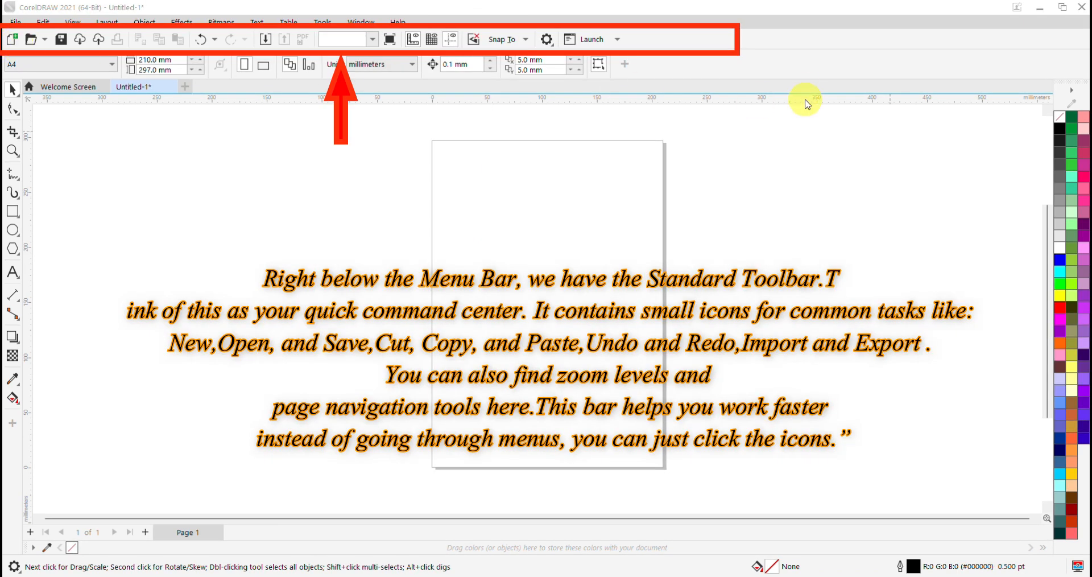
pyautogui.click(742, 43)
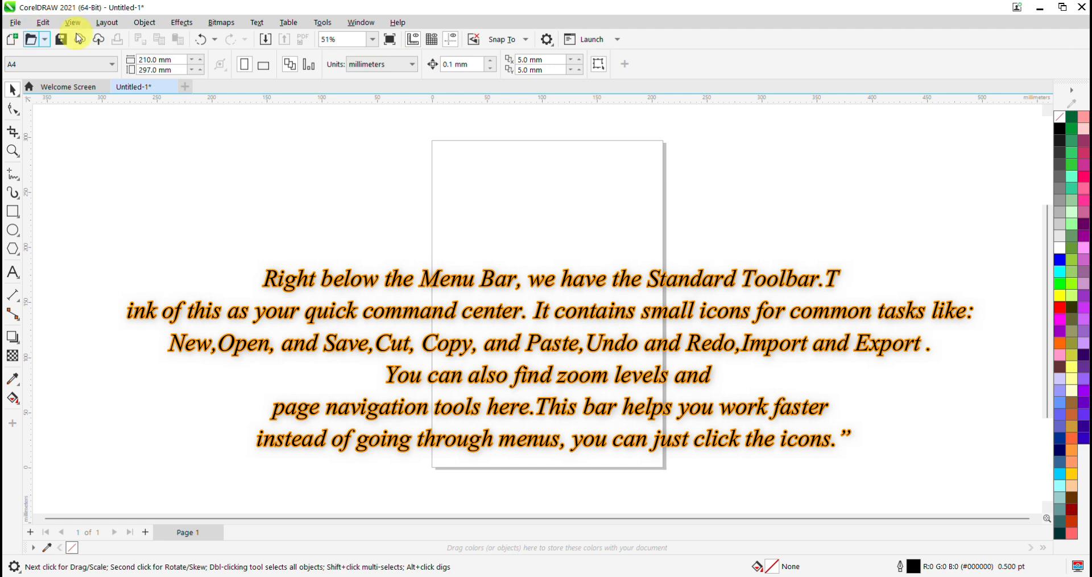
# - Create two more blank A4 portrait documents in RGB at 300 dpi
pyautogui.click(13, 41)
pyautogui.click(14, 43)
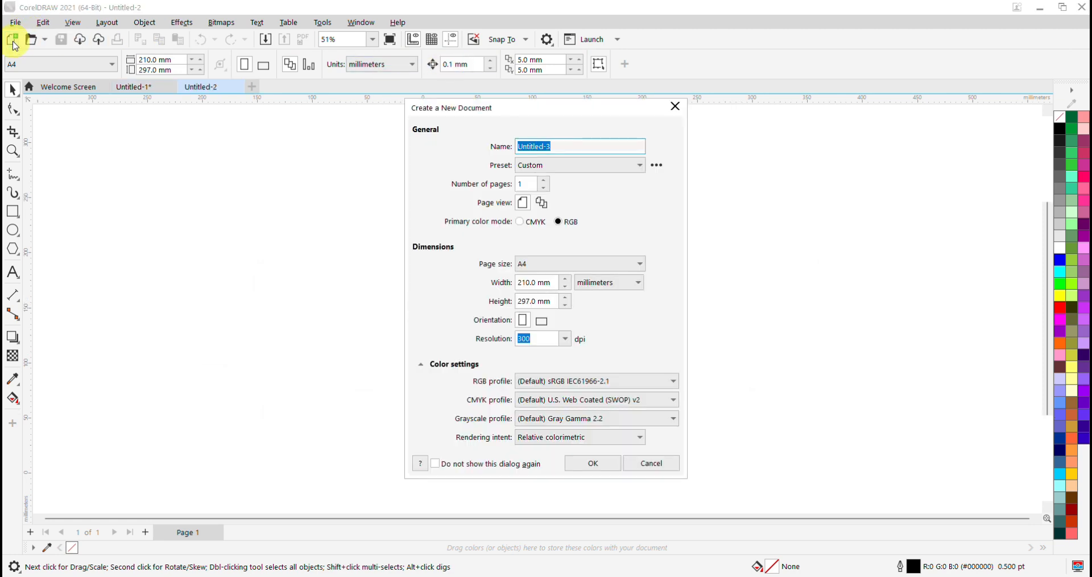
pyautogui.click(595, 463)
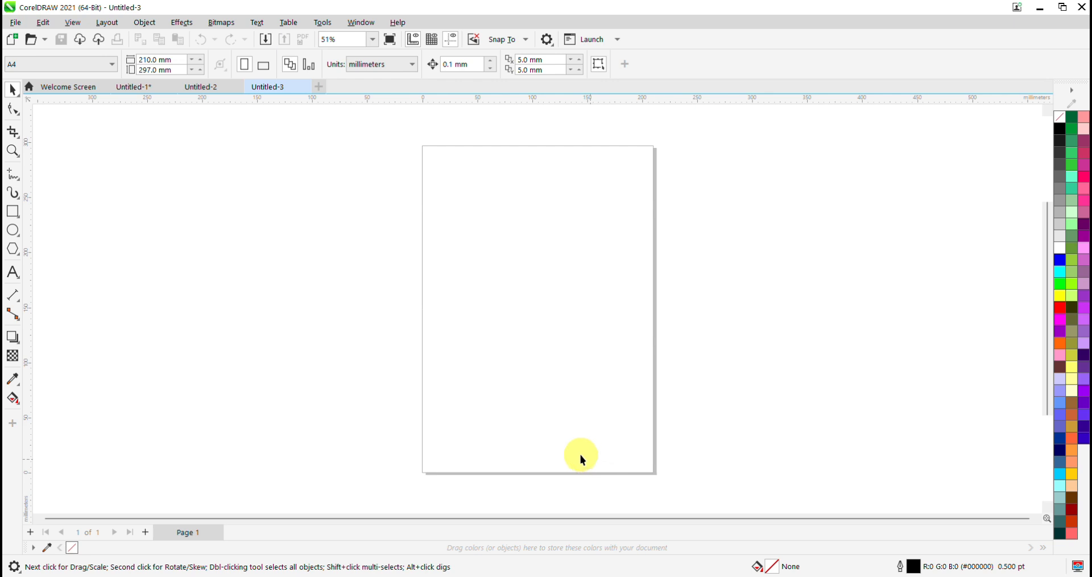
# - Preview Backup_of_Certificate, Backup_of_Business card and Backup_of_ID card in the CorelDraw folder without opening any of them
pyautogui.click(33, 40)
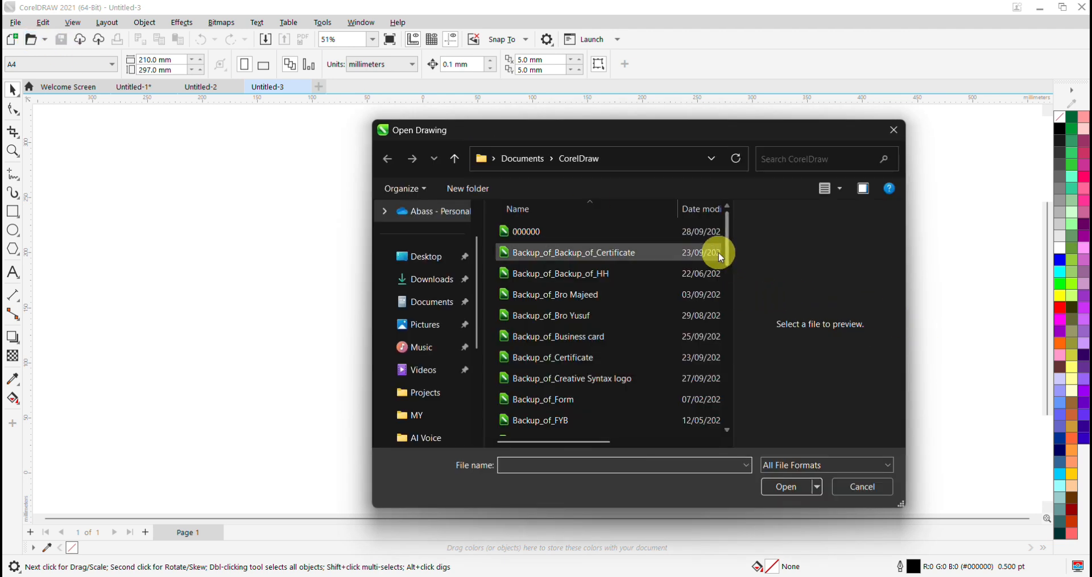
pyautogui.scroll(-2, 731, 266)
pyautogui.scroll(-1, 731, 265)
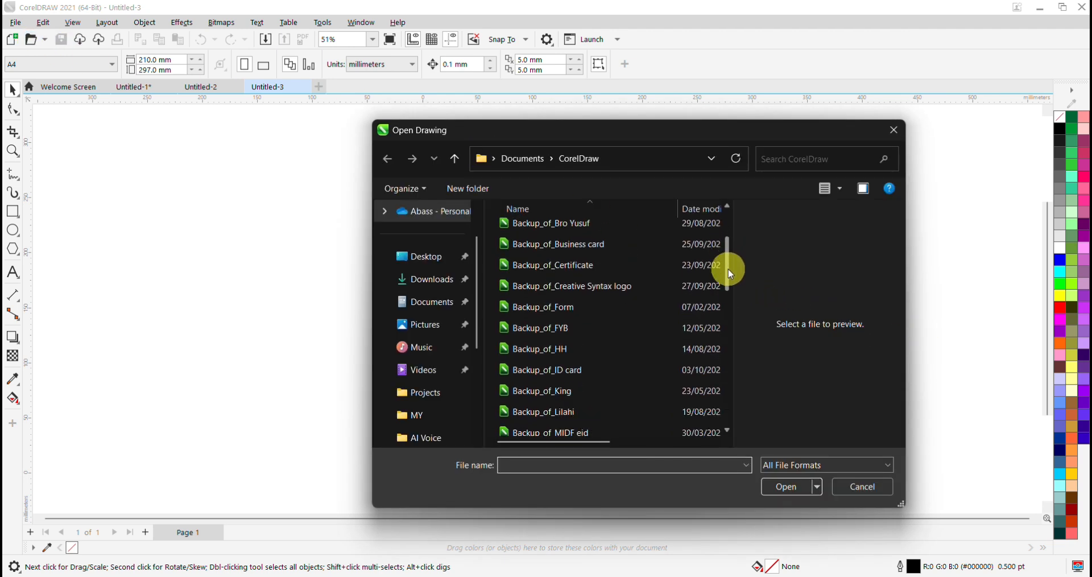
pyautogui.click(620, 252)
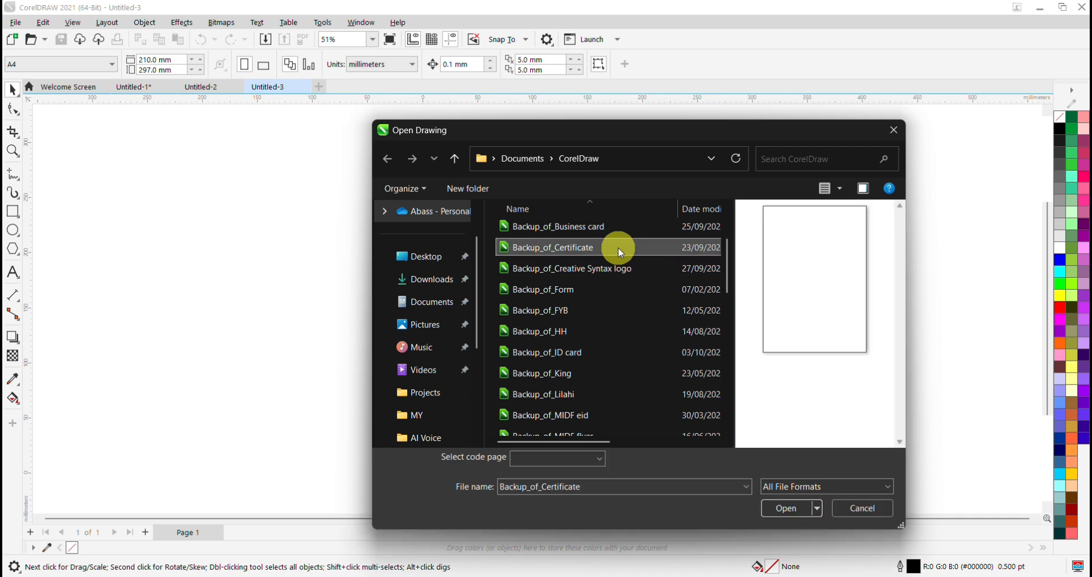
pyautogui.click(613, 227)
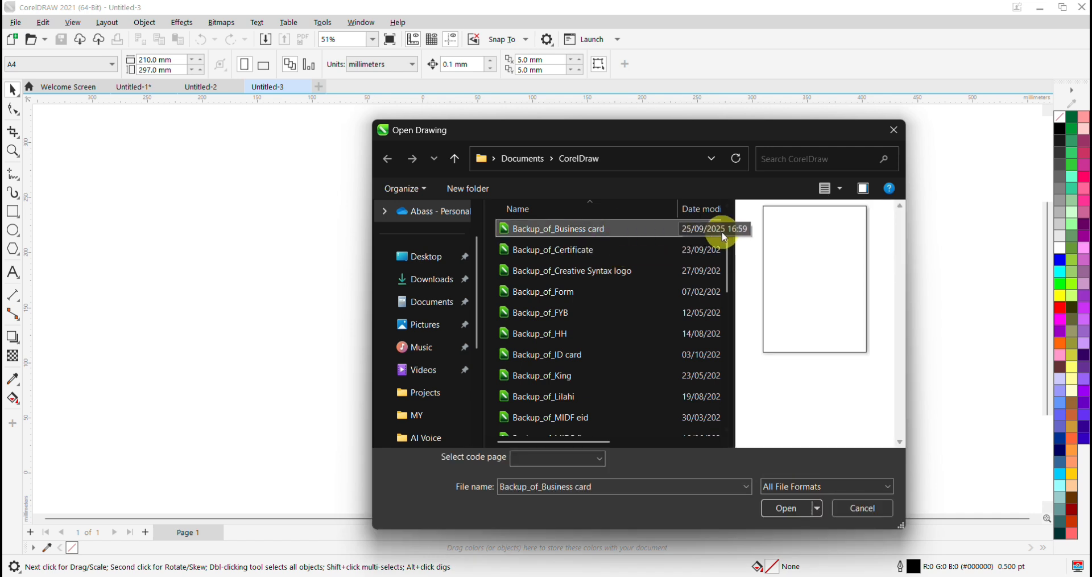
pyautogui.scroll(-1, 727, 250)
pyautogui.click(589, 313)
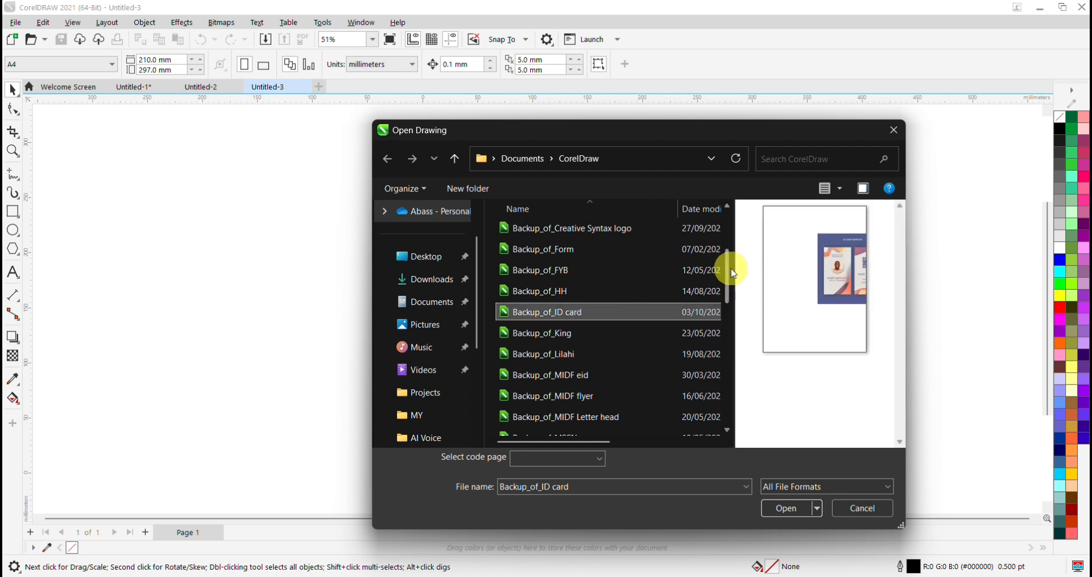
pyautogui.scroll(-2, 729, 279)
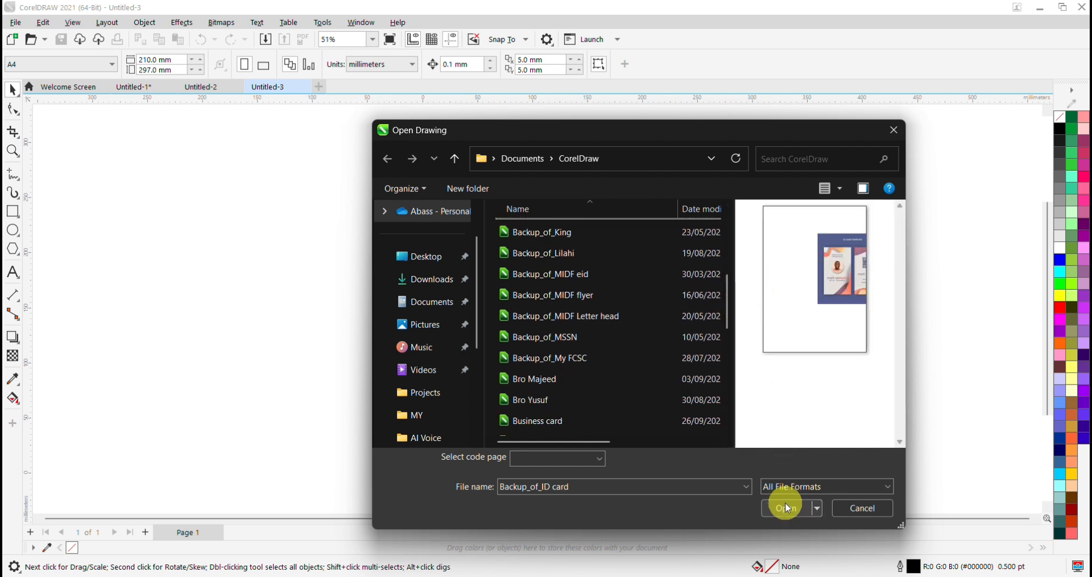
pyautogui.click(893, 129)
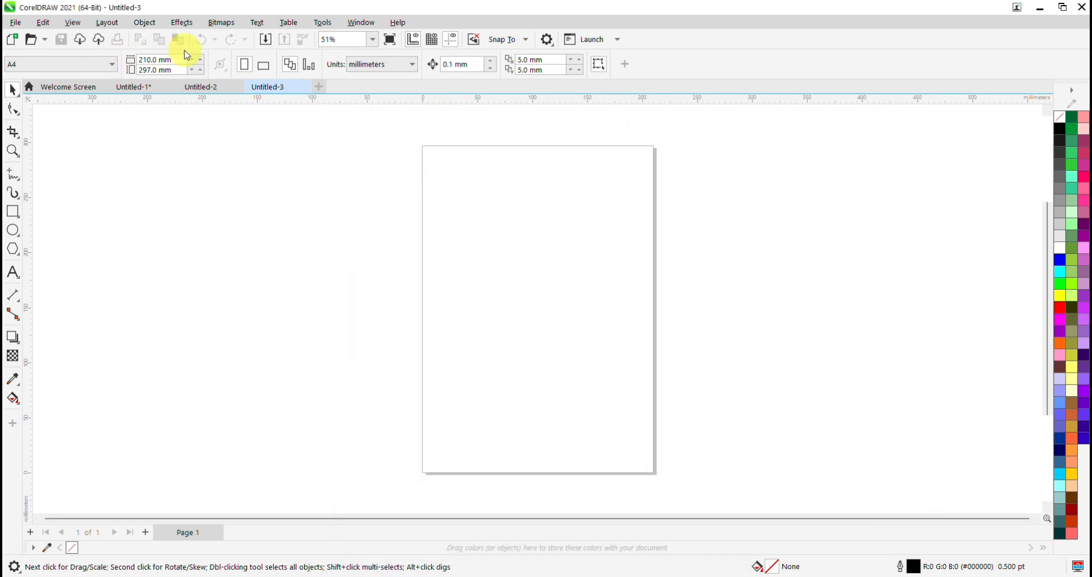
# - Draw three rectangles beside the page, the second about 52 × 65 mm and the third about 16 × 37 mm
pyautogui.click(13, 211)
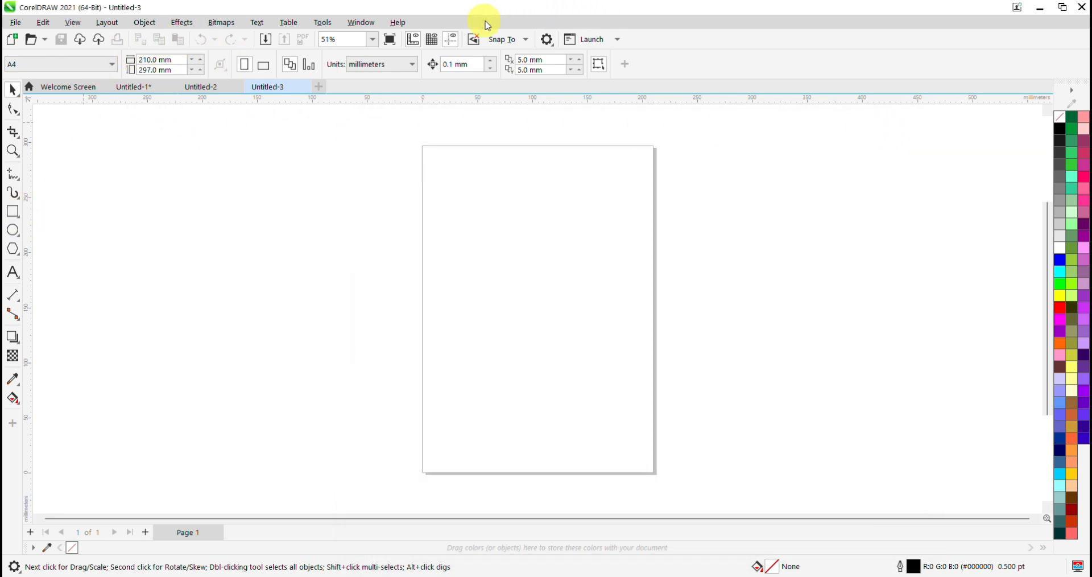
pyautogui.moveTo(226, 193); pyautogui.dragTo(302, 245)
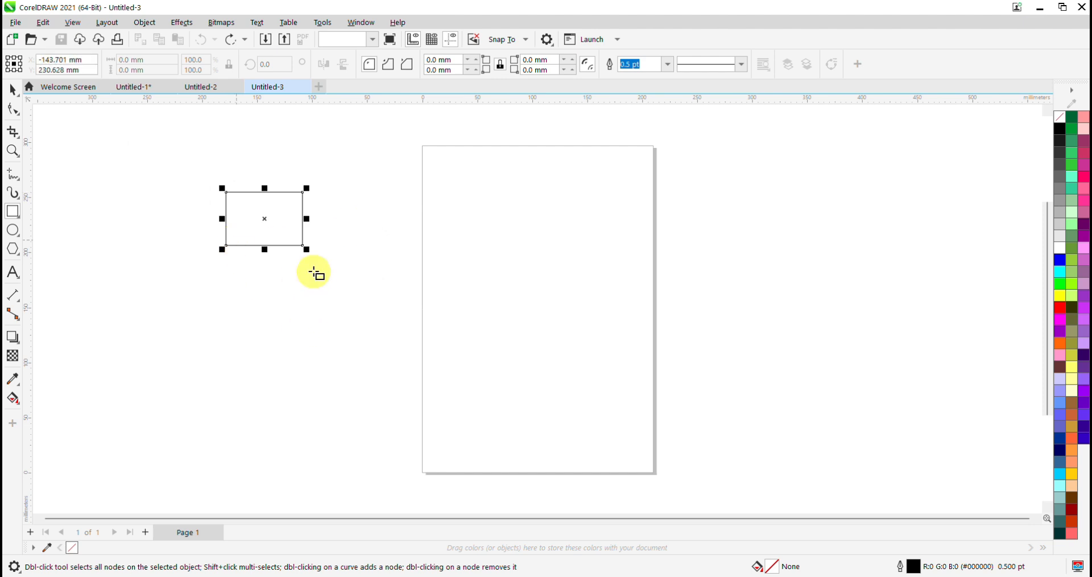
pyautogui.moveTo(237, 244); pyautogui.dragTo(294, 316)
pyautogui.moveTo(334, 255); pyautogui.dragTo(354, 296)
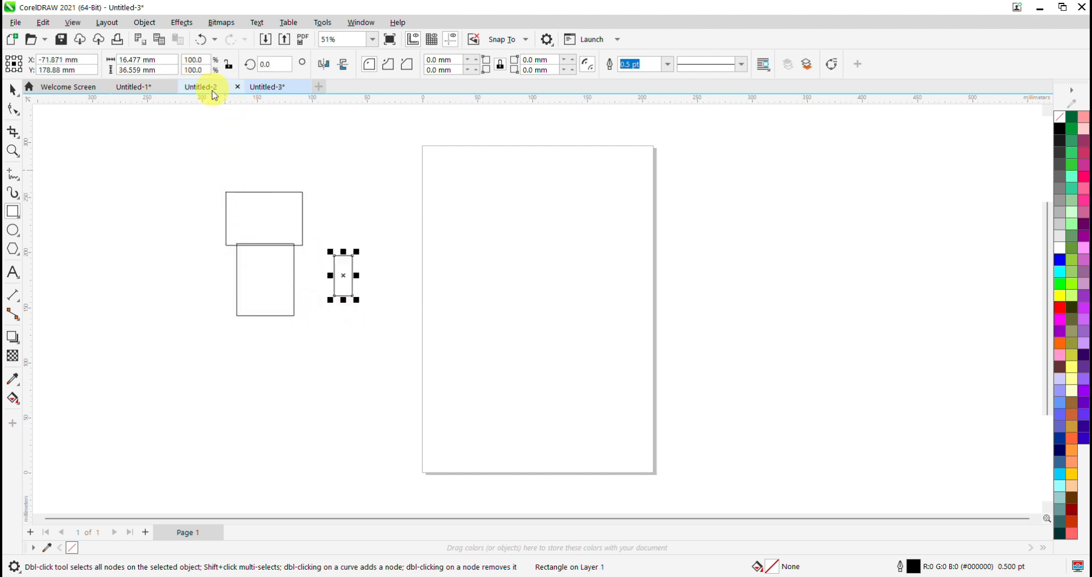
# - Undo the drawing of the three rectangles and redo all of it
pyautogui.click(202, 41)
pyautogui.click(202, 41)
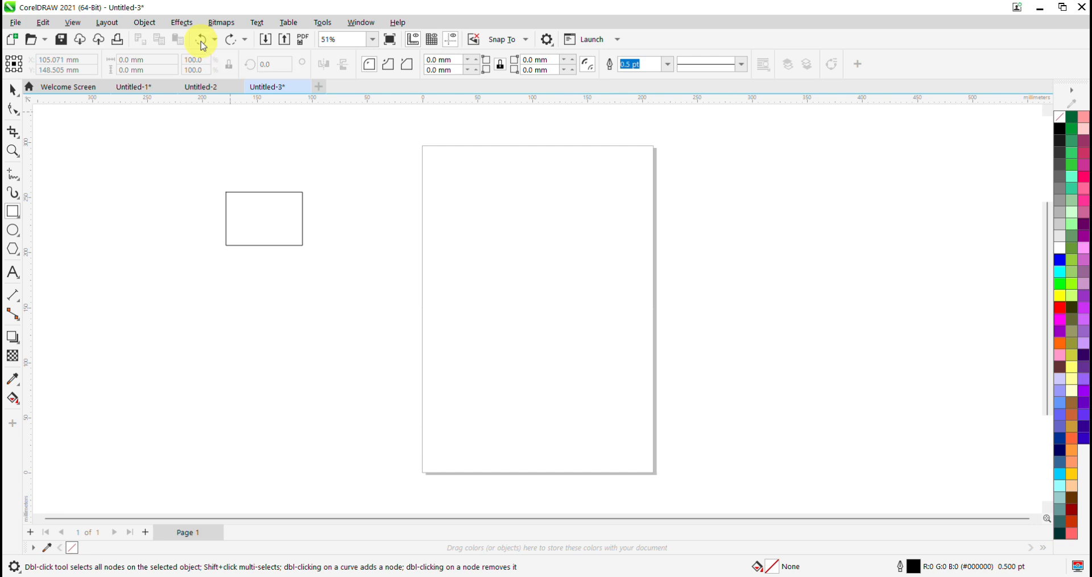
pyautogui.click(202, 40)
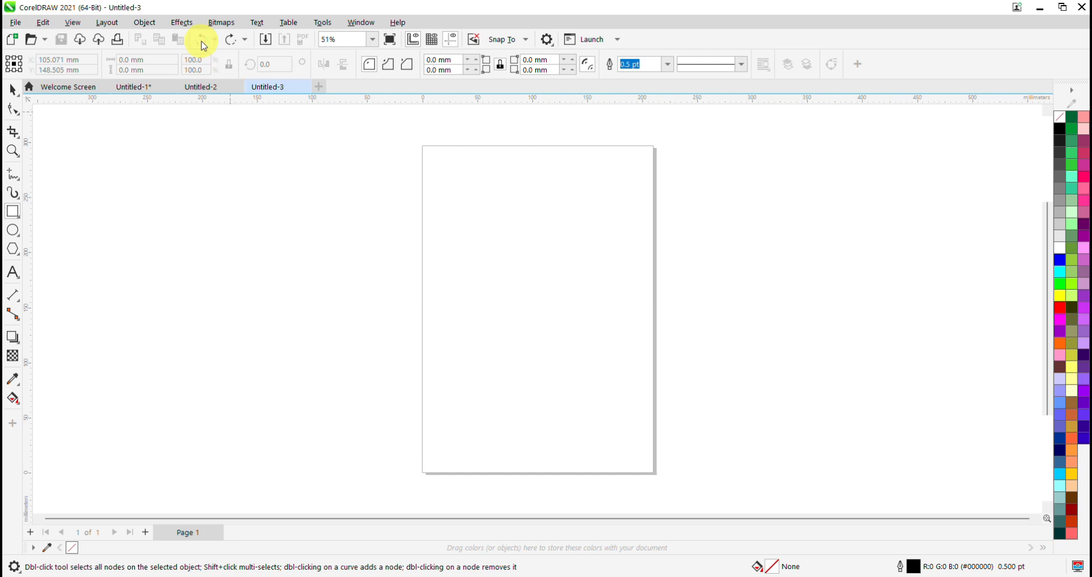
pyautogui.click(230, 42)
pyautogui.click(230, 42)
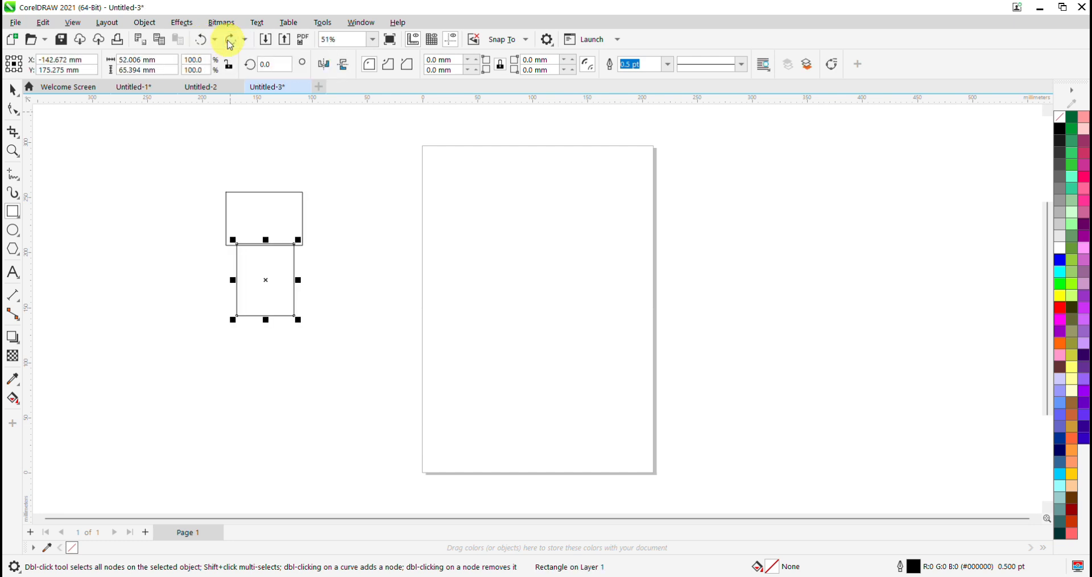
pyautogui.click(230, 42)
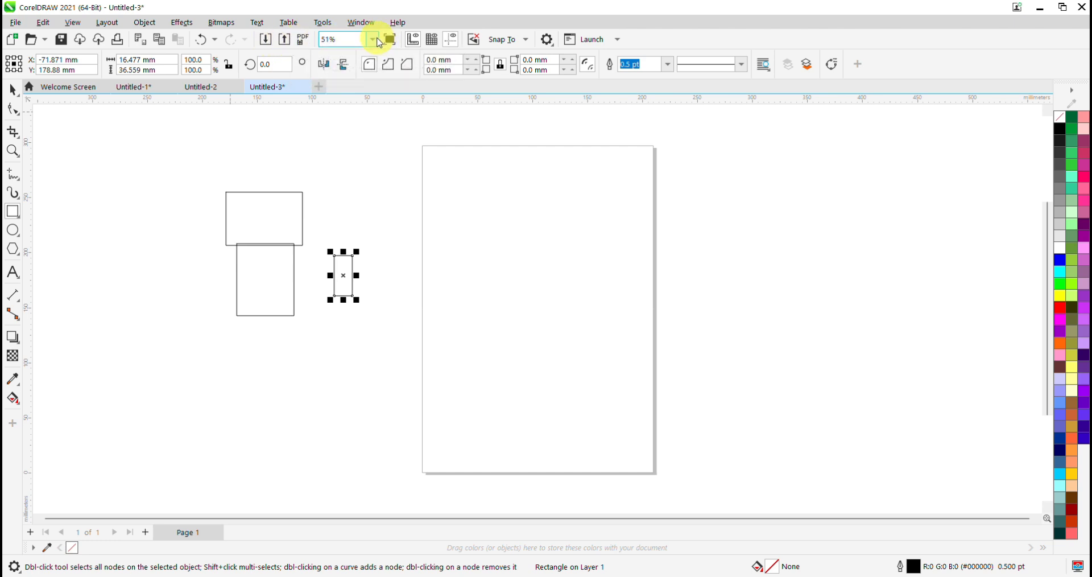
# - View the drawing at 100%, 25% and 50% zoom, and preview it full screen
pyautogui.click(375, 41)
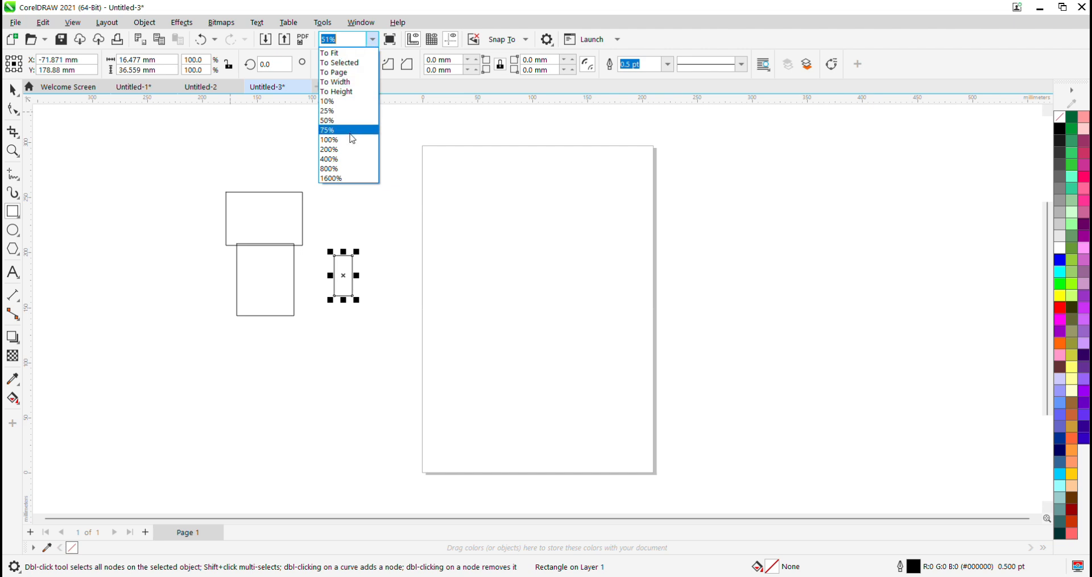
pyautogui.click(349, 149)
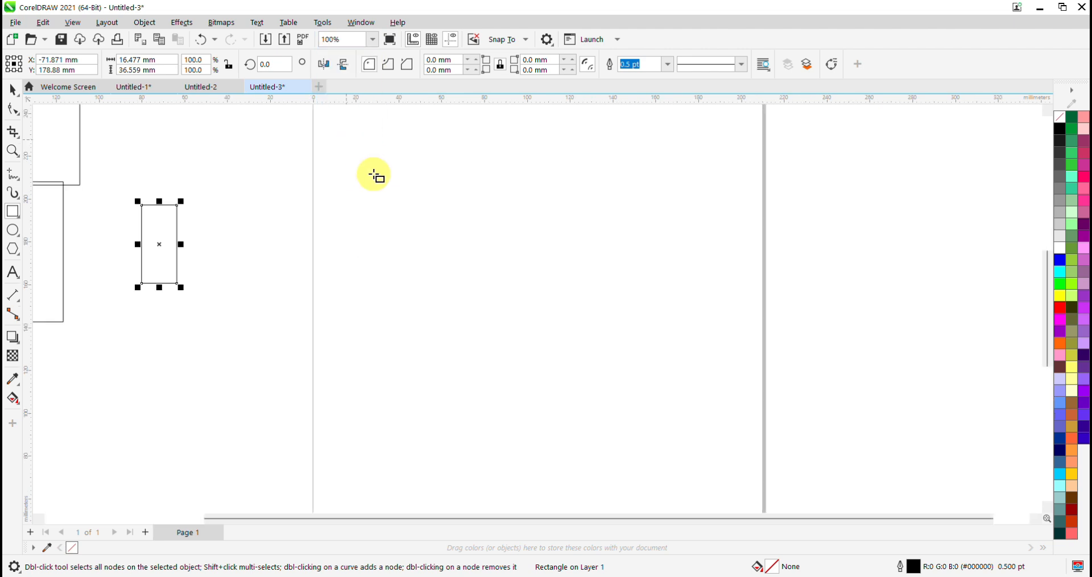
pyautogui.scroll(-1, 345, 183)
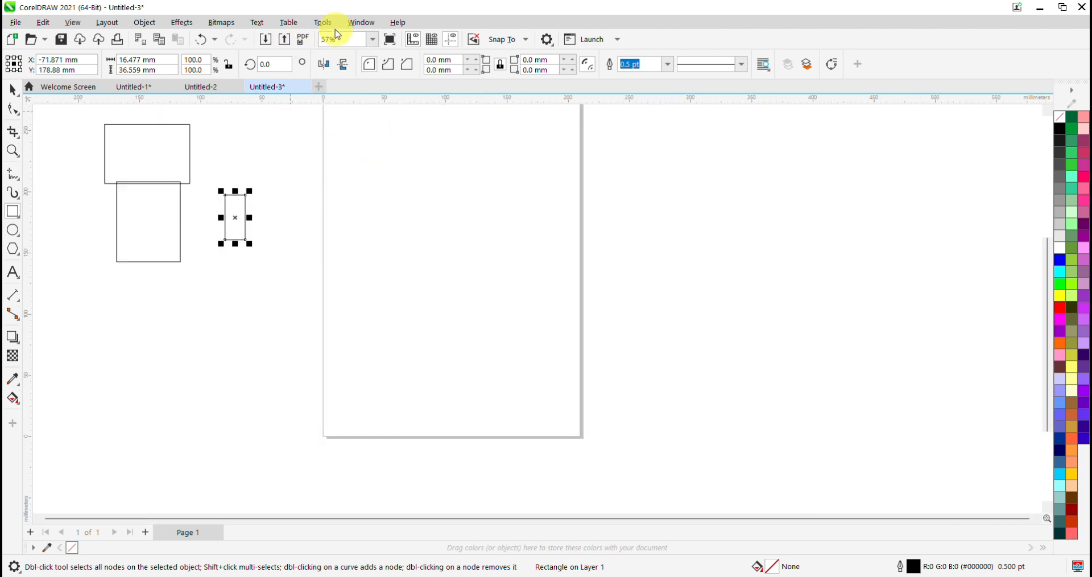
pyautogui.click(375, 41)
pyautogui.click(357, 114)
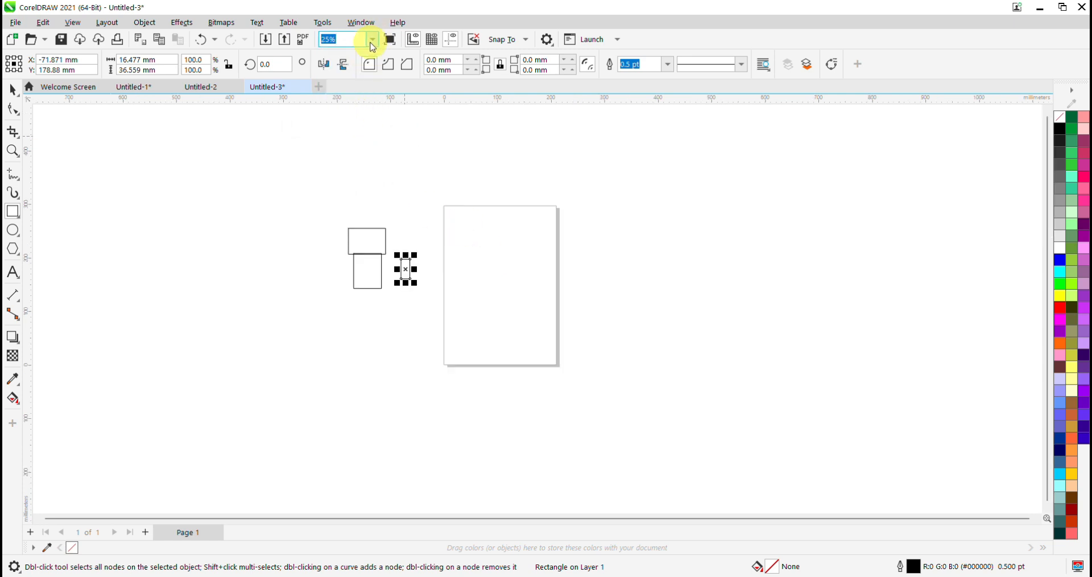
pyautogui.click(373, 40)
pyautogui.click(353, 121)
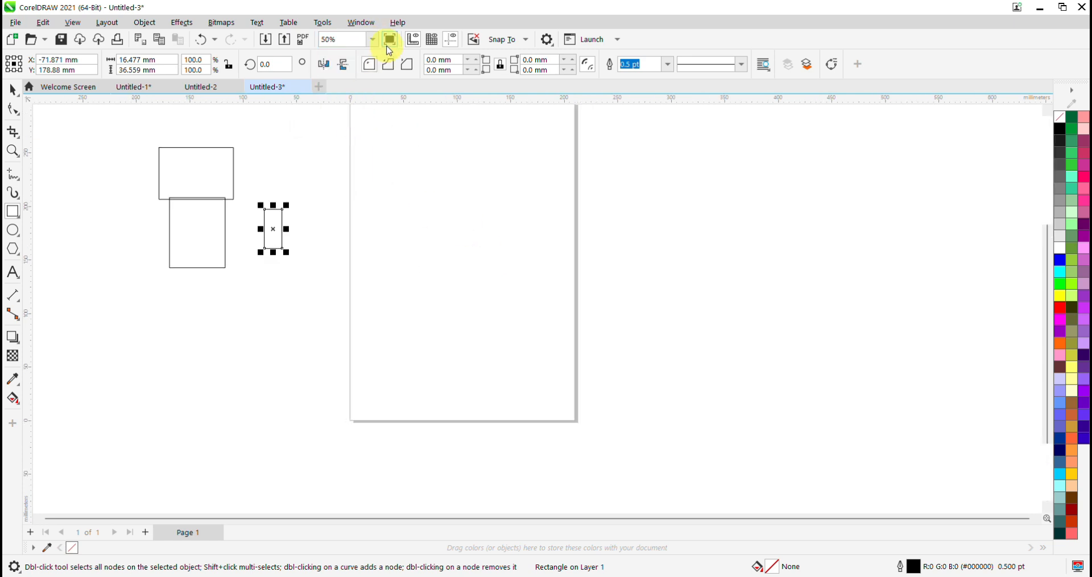
pyautogui.click(391, 41)
pyautogui.click(390, 41)
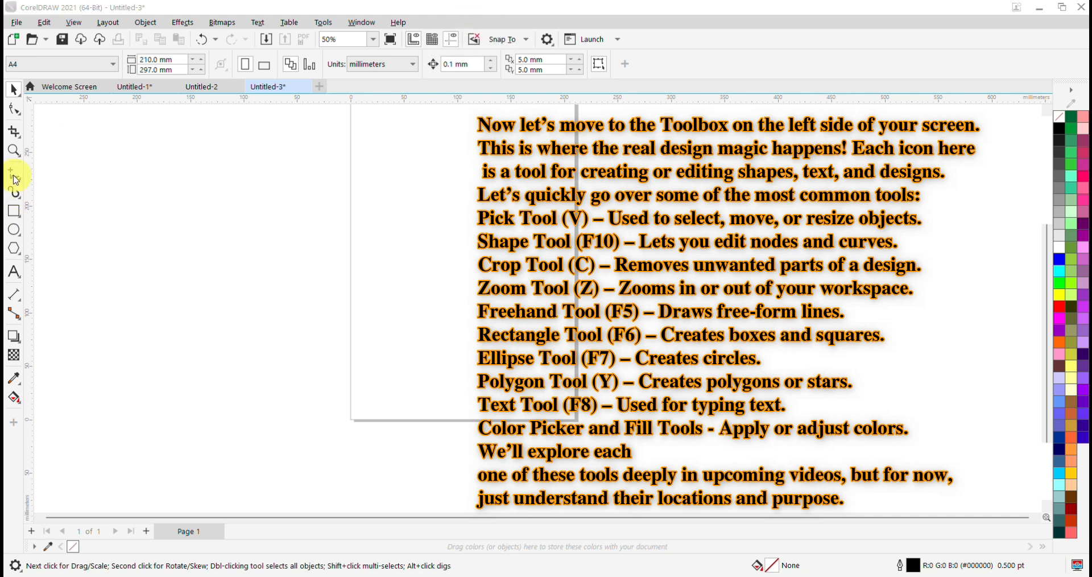
# - Draw three rectangles beside the page, about 148 × 143 mm, 88 × 62 mm and 66 × 88 mm
pyautogui.click(41, 168)
pyautogui.click(14, 179)
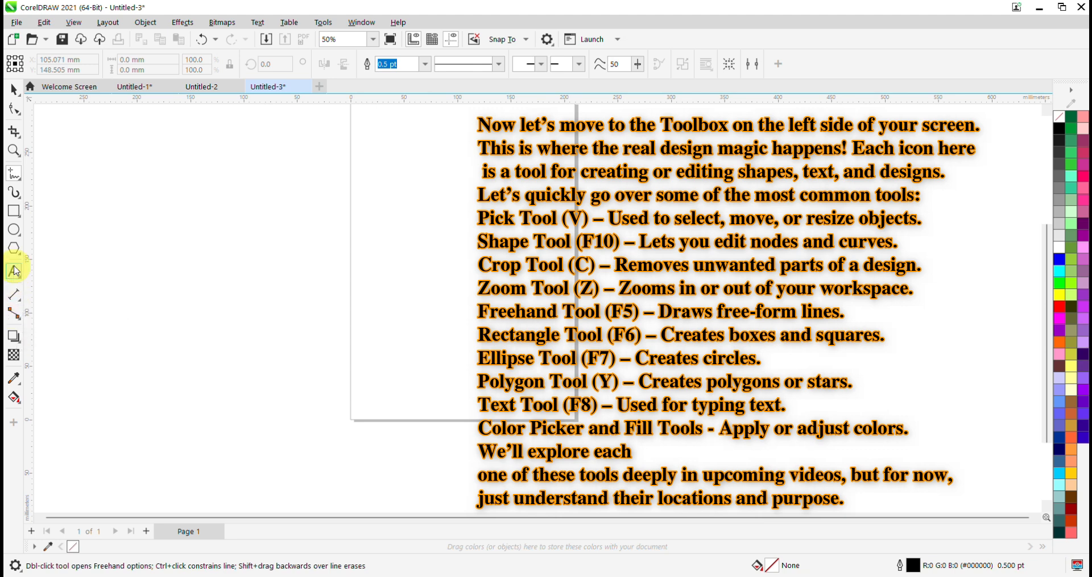
pyautogui.click(14, 211)
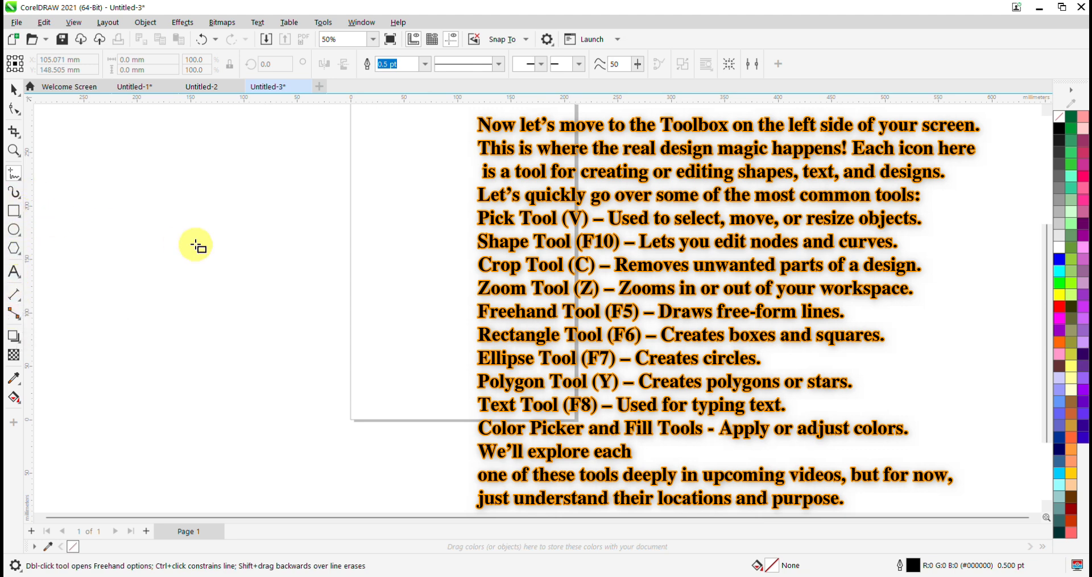
pyautogui.moveTo(166, 208)
pyautogui.mouseDown()
pyautogui.moveTo(248, 310)
pyautogui.moveTo(326, 366)
pyautogui.mouseUp()
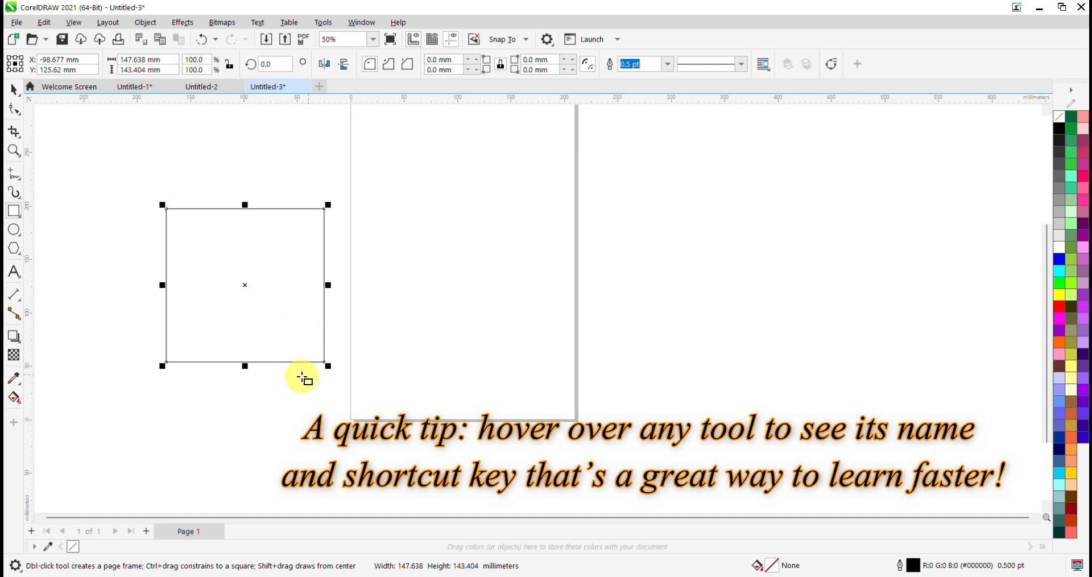
pyautogui.moveTo(85, 181); pyautogui.dragTo(178, 248)
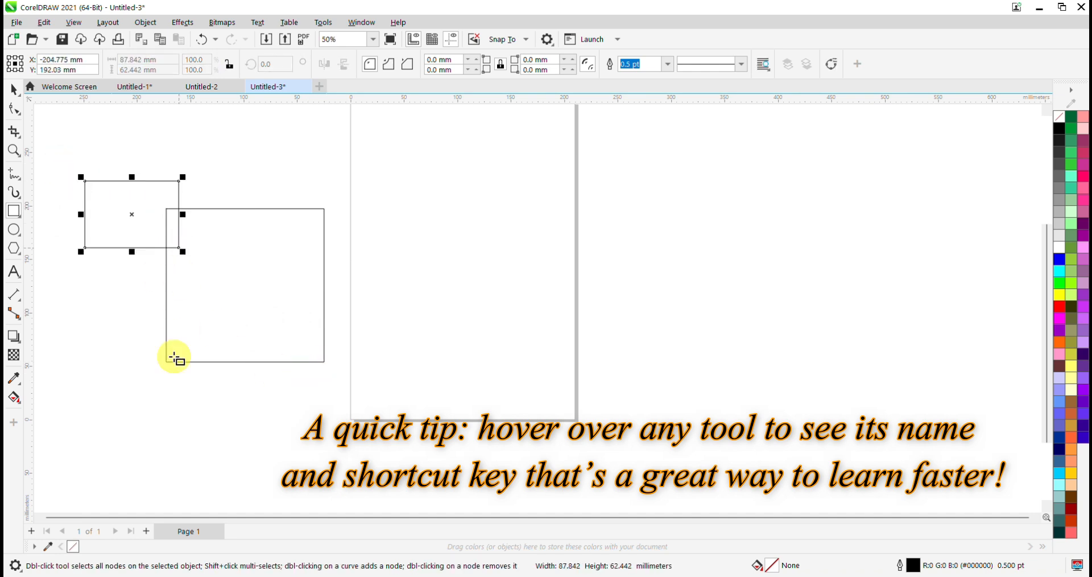
pyautogui.moveTo(97, 322); pyautogui.dragTo(168, 416)
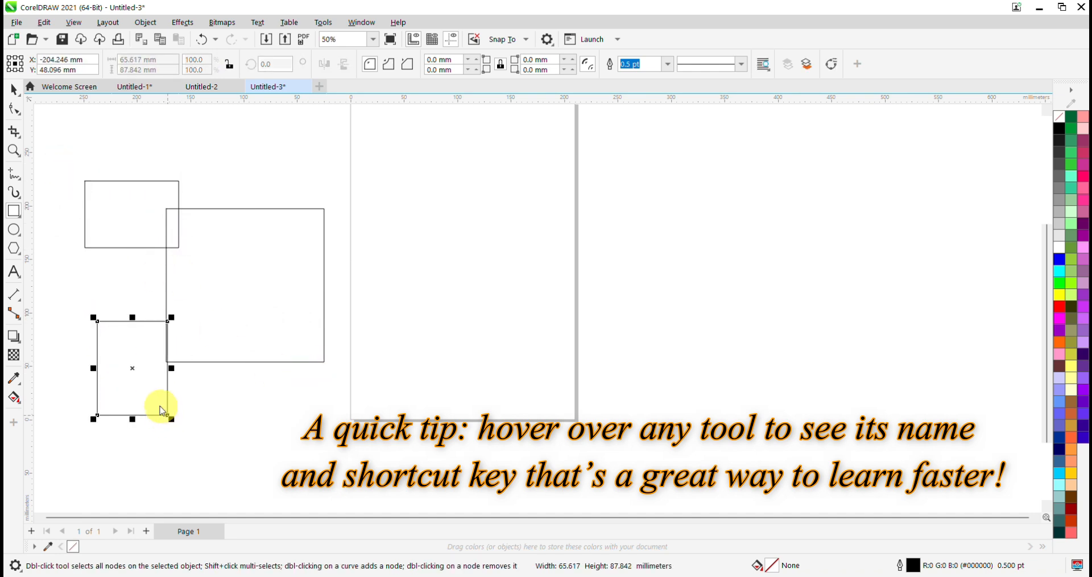
# - Select all three rectangles beside the page and delete them
pyautogui.click(14, 90)
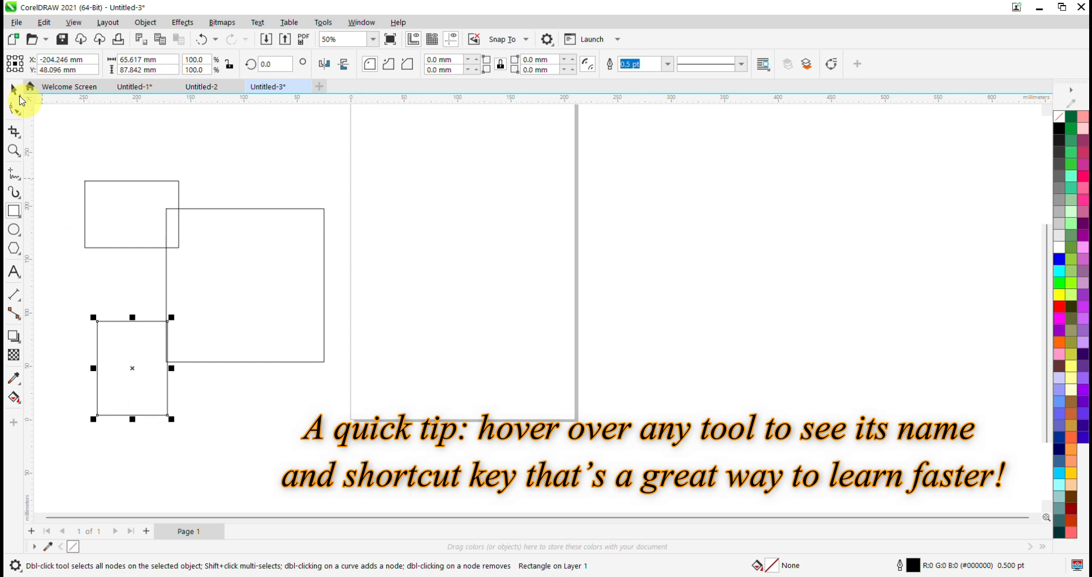
pyautogui.click(82, 149)
pyautogui.moveTo(66, 149); pyautogui.dragTo(379, 446)
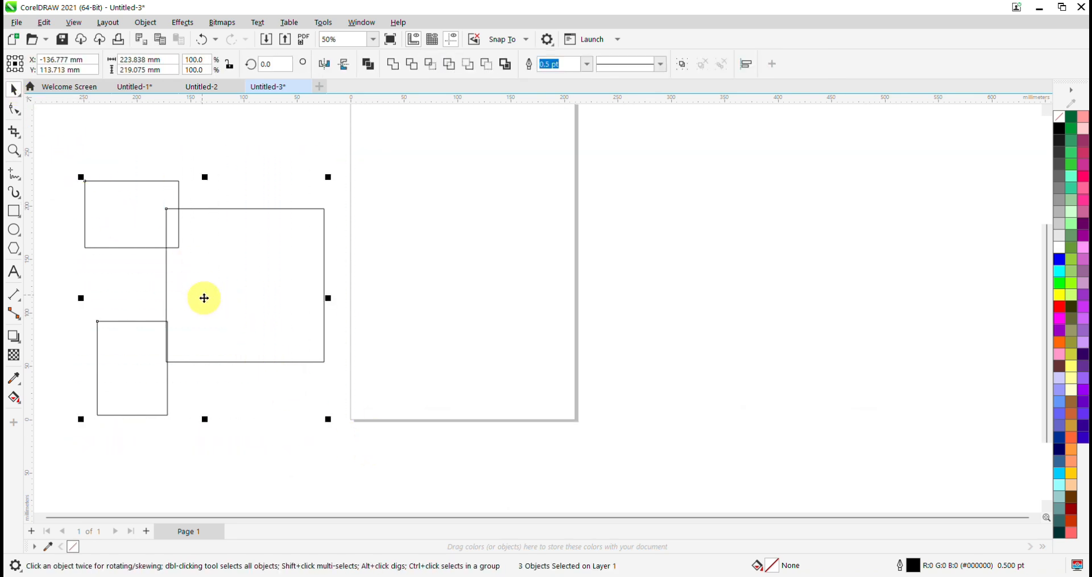
pyautogui.rightClick(205, 298)
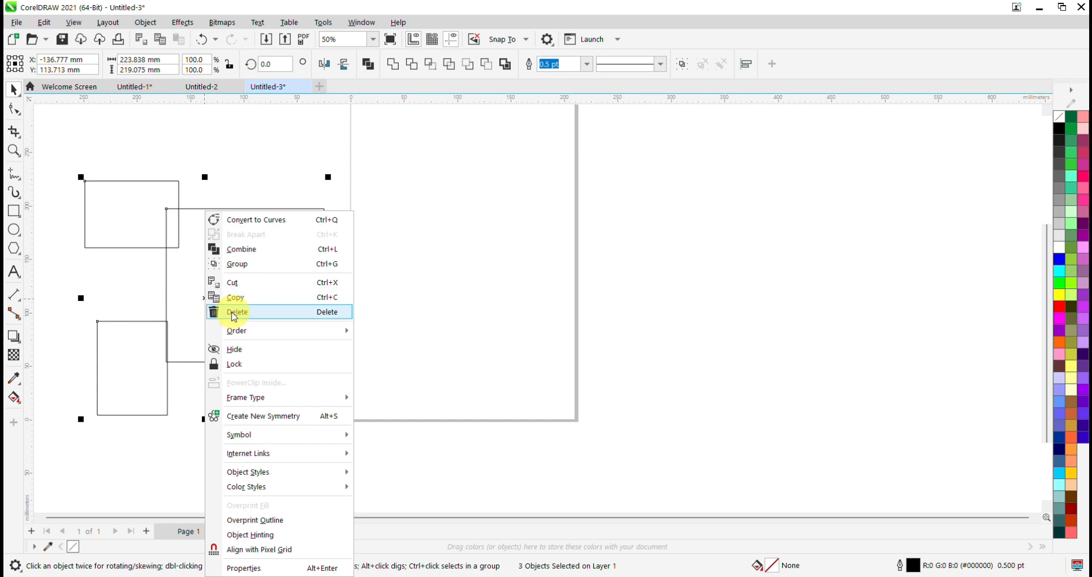
pyautogui.click(264, 315)
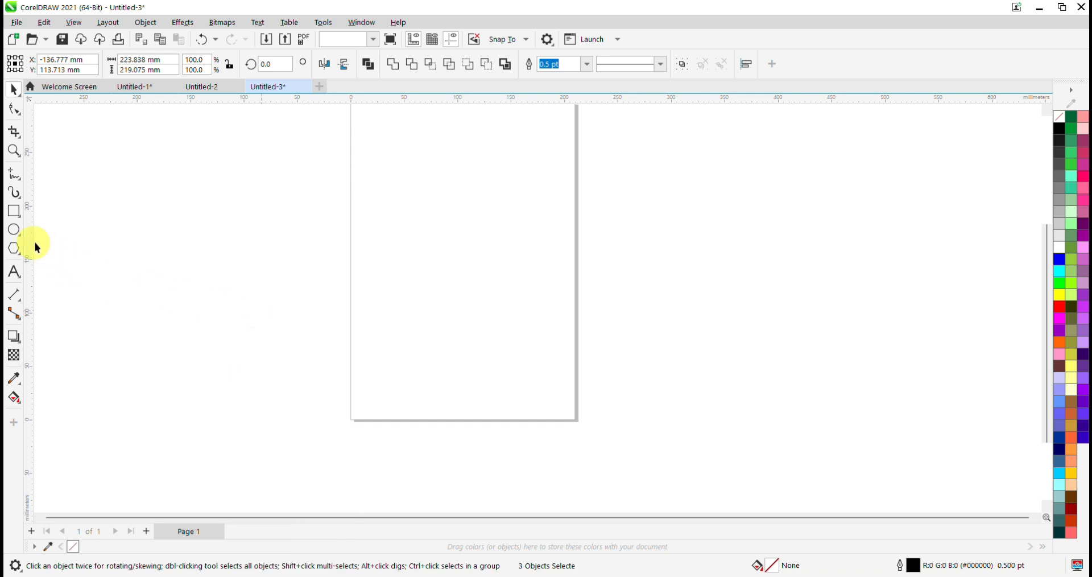
# - Draw four circles beside and partly over the page, the first about 136 mm, the third about 129 mm and the fourth about 78 mm across
pyautogui.click(13, 230)
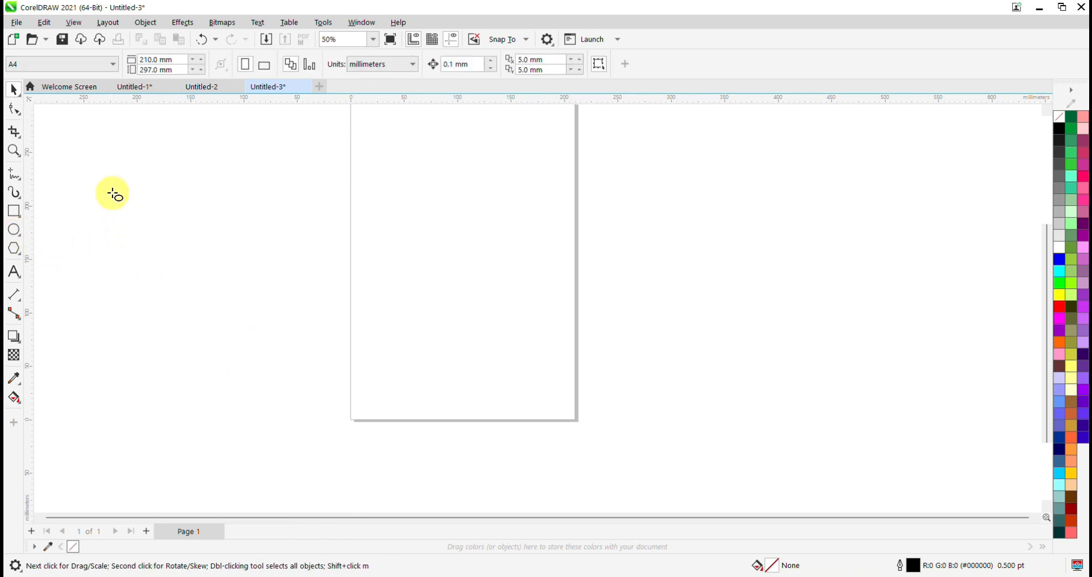
pyautogui.moveTo(112, 192); pyautogui.dragTo(257, 338)
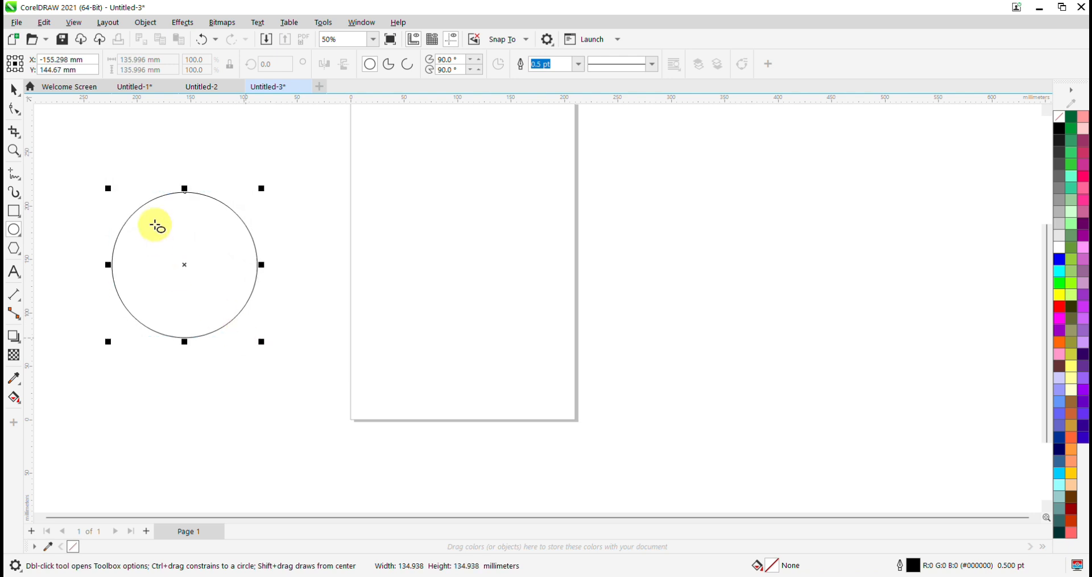
pyautogui.moveTo(310, 212); pyautogui.dragTo(495, 397)
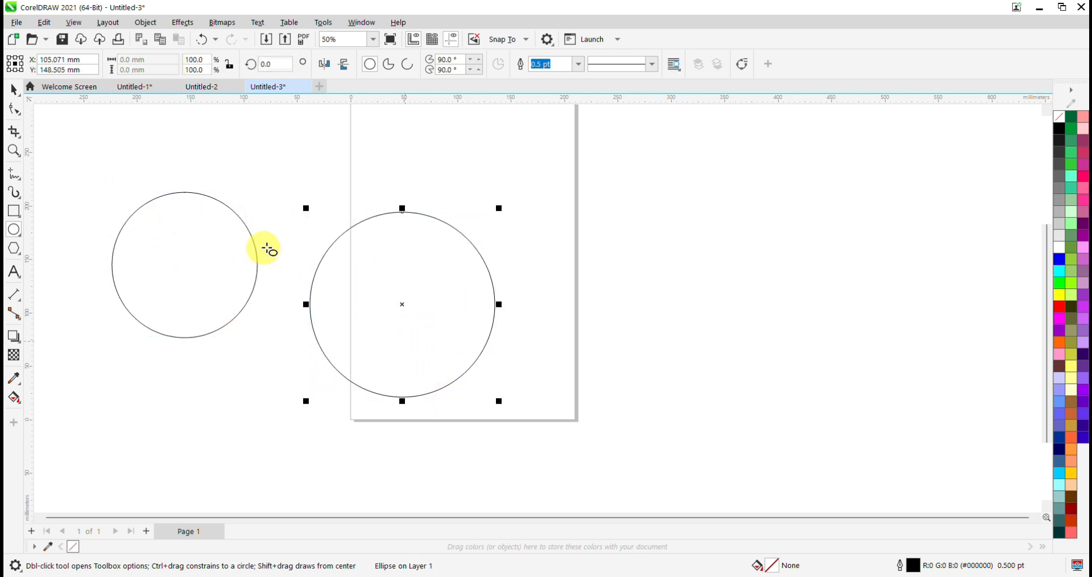
pyautogui.moveTo(241, 146); pyautogui.dragTo(379, 283)
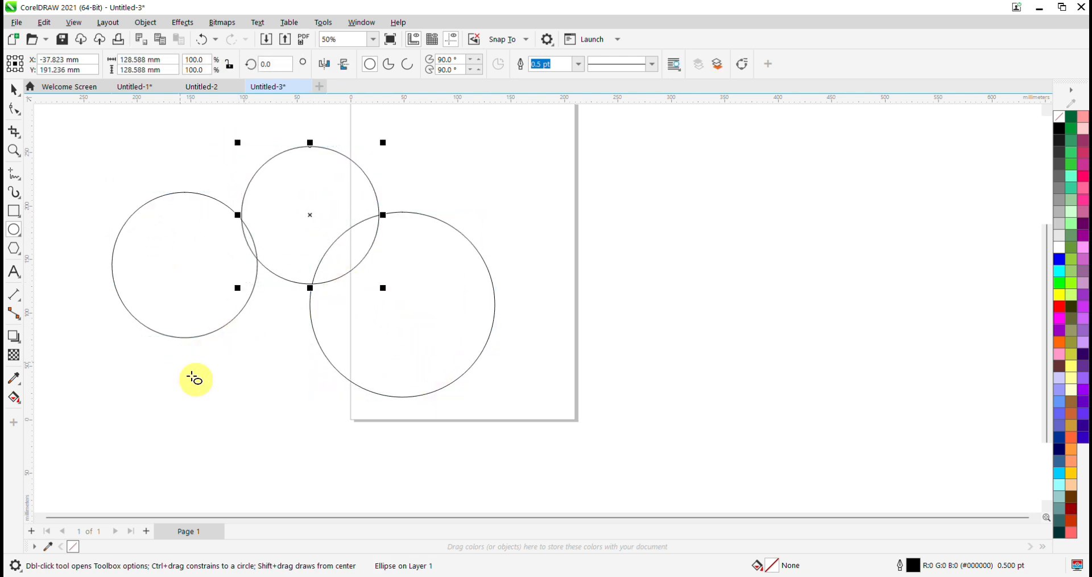
pyautogui.moveTo(184, 369); pyautogui.dragTo(266, 453)
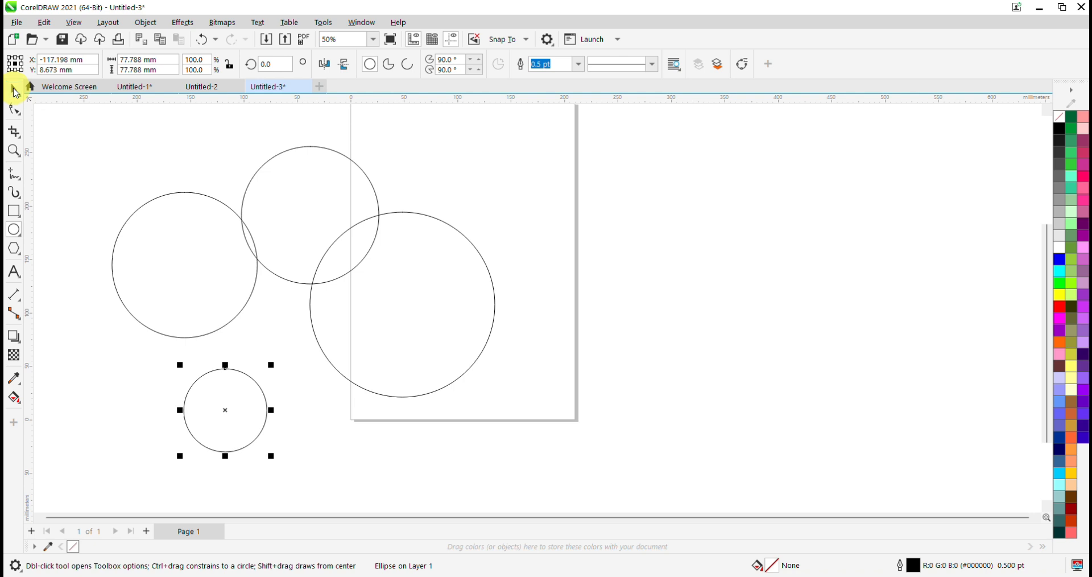
# - Select all four circles and delete them
pyautogui.click(14, 91)
pyautogui.moveTo(539, 409); pyautogui.dragTo(574, 487)
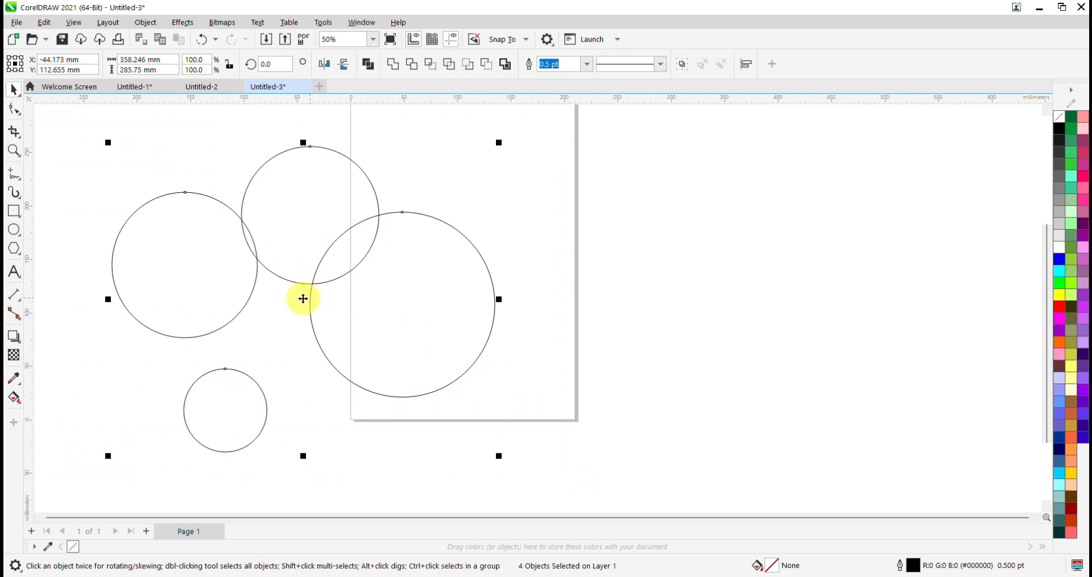
pyautogui.rightClick(303, 299)
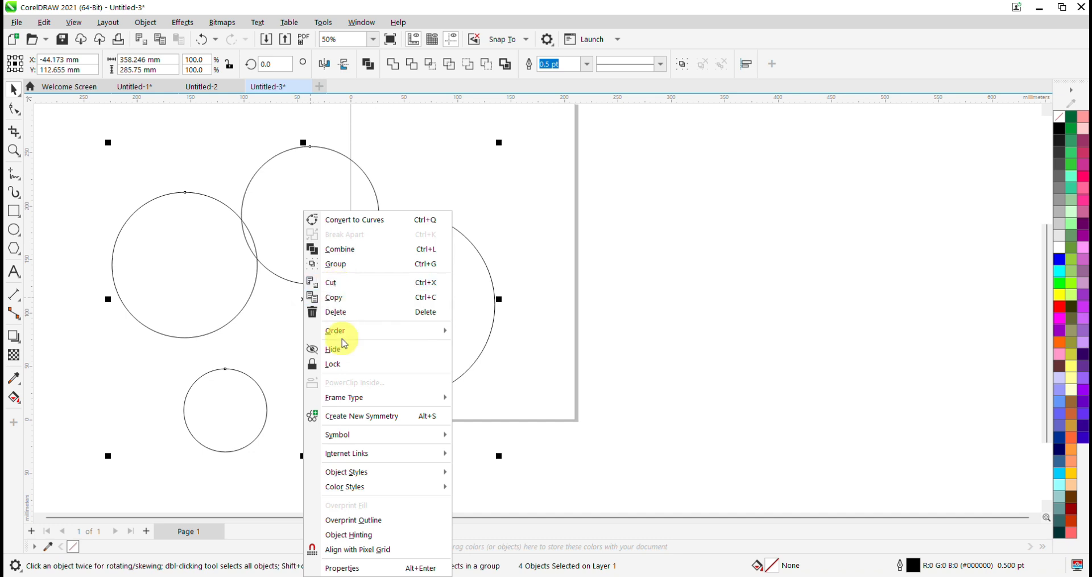
pyautogui.click(348, 311)
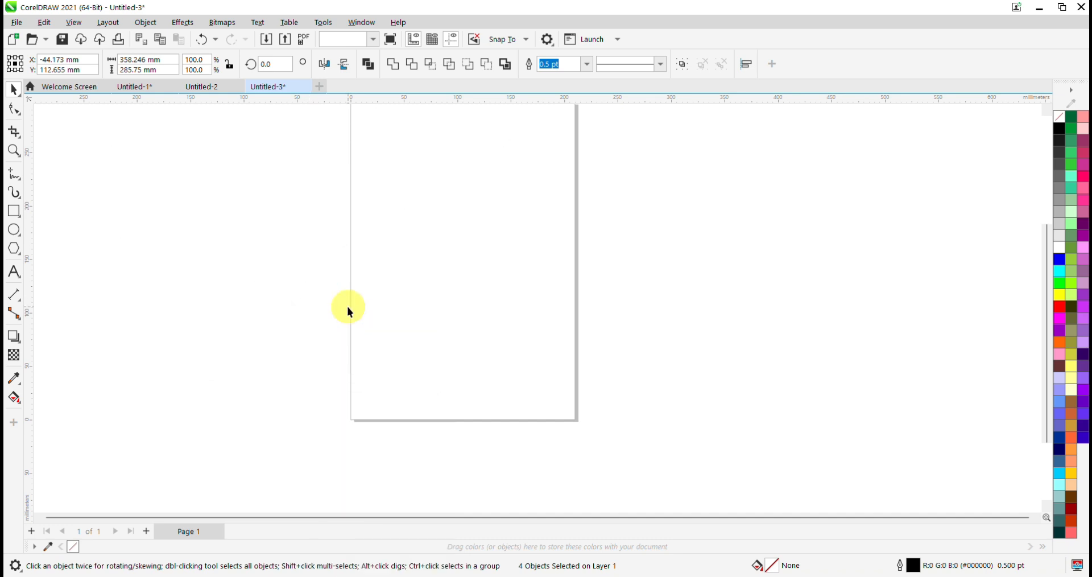
# - Draw a large five-sided polygon beside the page and reshape it into a star about 246 × 235 mm by pulling its side nodes inward
pyautogui.click(22, 249)
pyautogui.moveTo(154, 174); pyautogui.dragTo(289, 300)
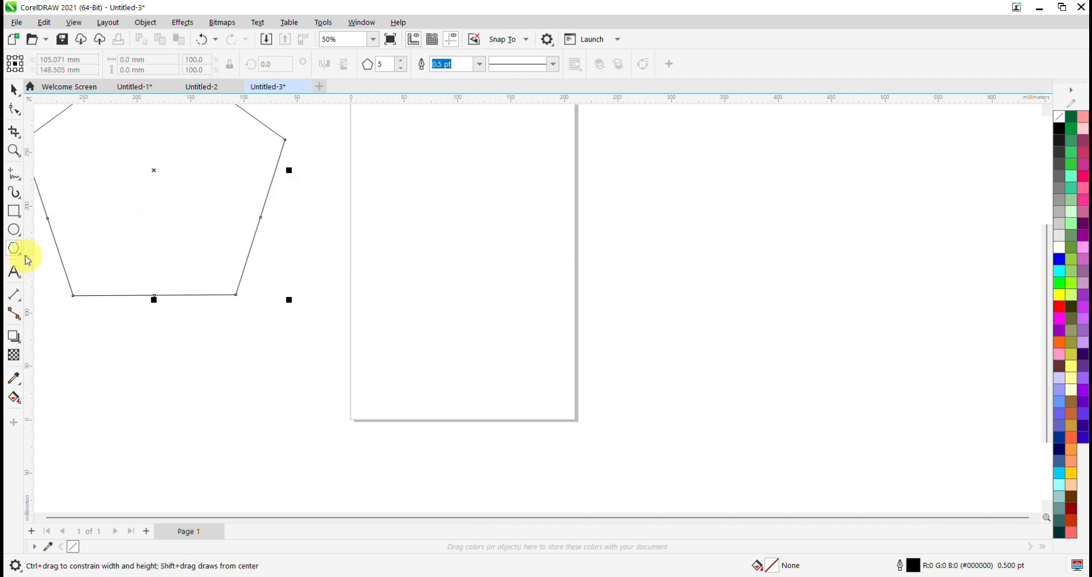
pyautogui.moveTo(154, 171); pyautogui.dragTo(255, 307)
pyautogui.press('F10')
pyautogui.moveTo(189, 231); pyautogui.dragTo(217, 288)
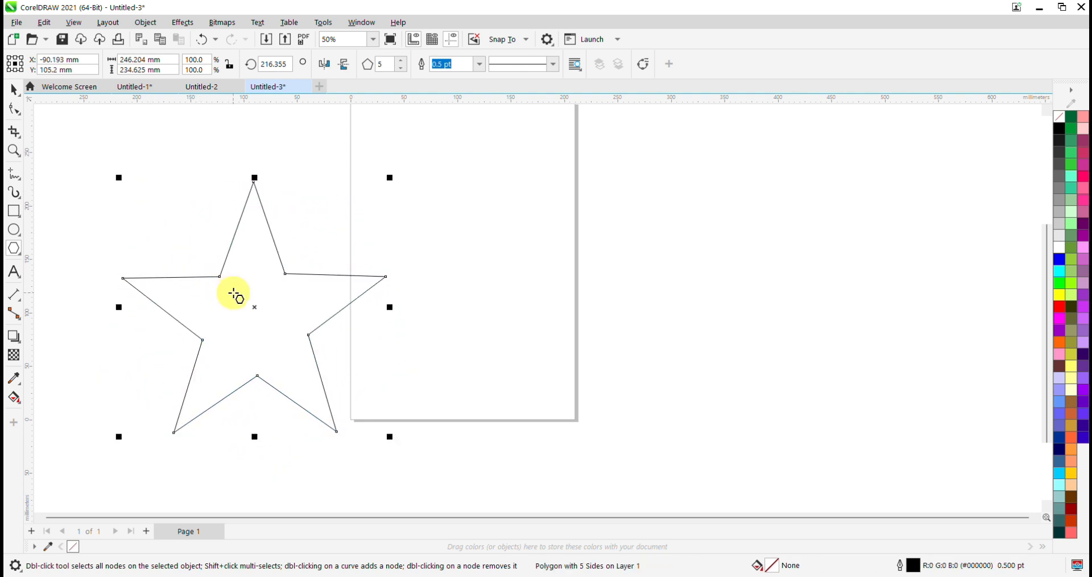
# - Try nine points on the star-shaped polygon and set its number of sides to 8
pyautogui.click(406, 62)
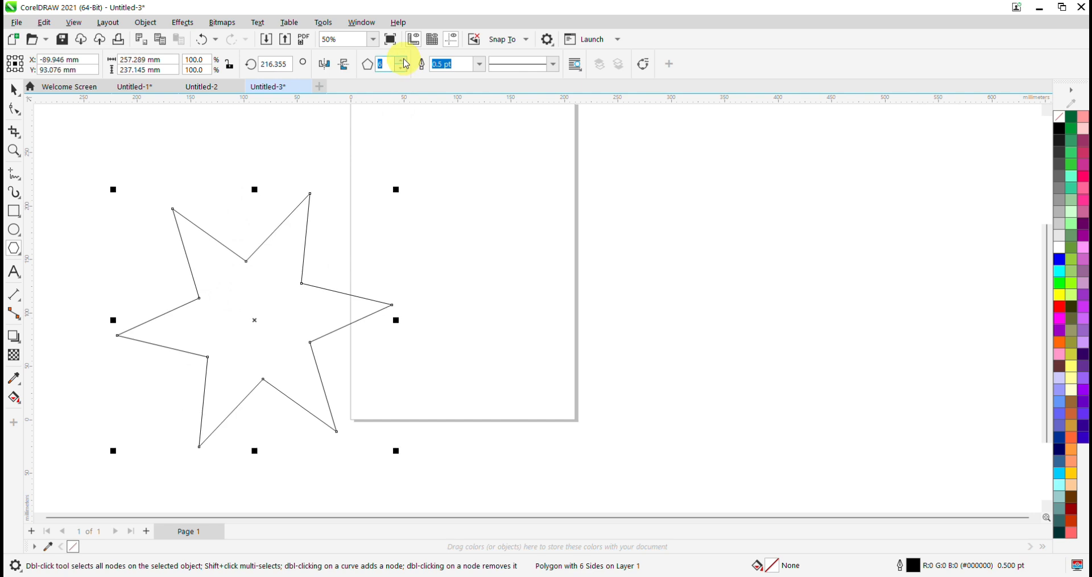
pyautogui.click(406, 61)
pyautogui.click(407, 62)
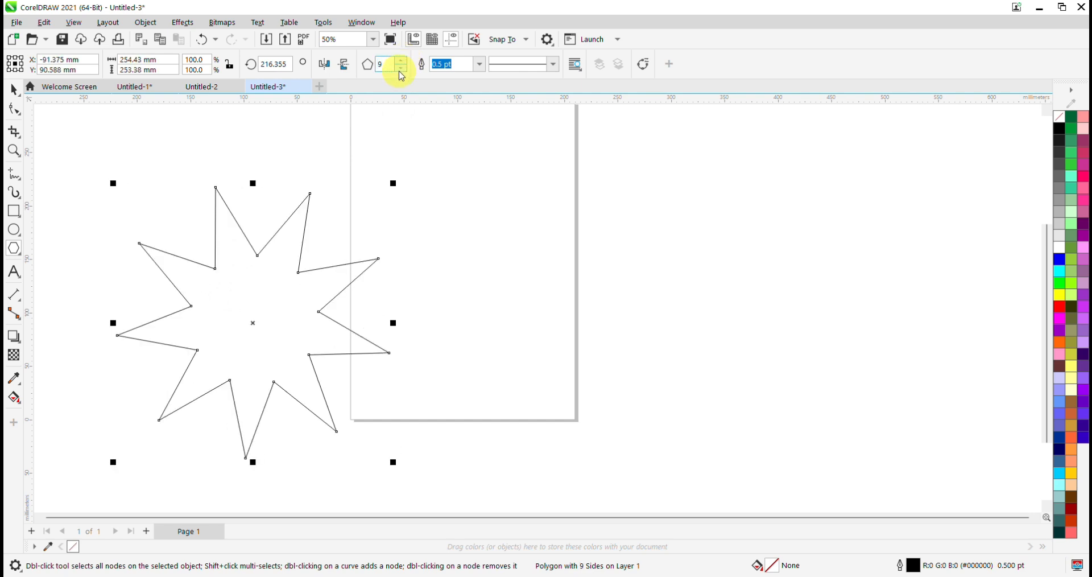
pyautogui.click(401, 69)
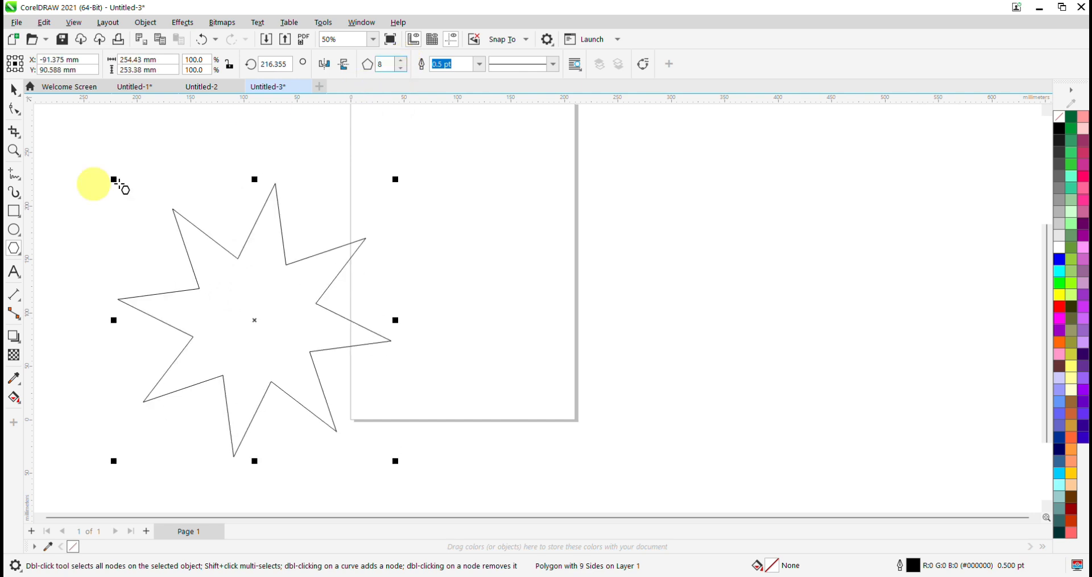
# - Draw a spiral with four revolutions over the upper-left part of the star
pyautogui.click(22, 258)
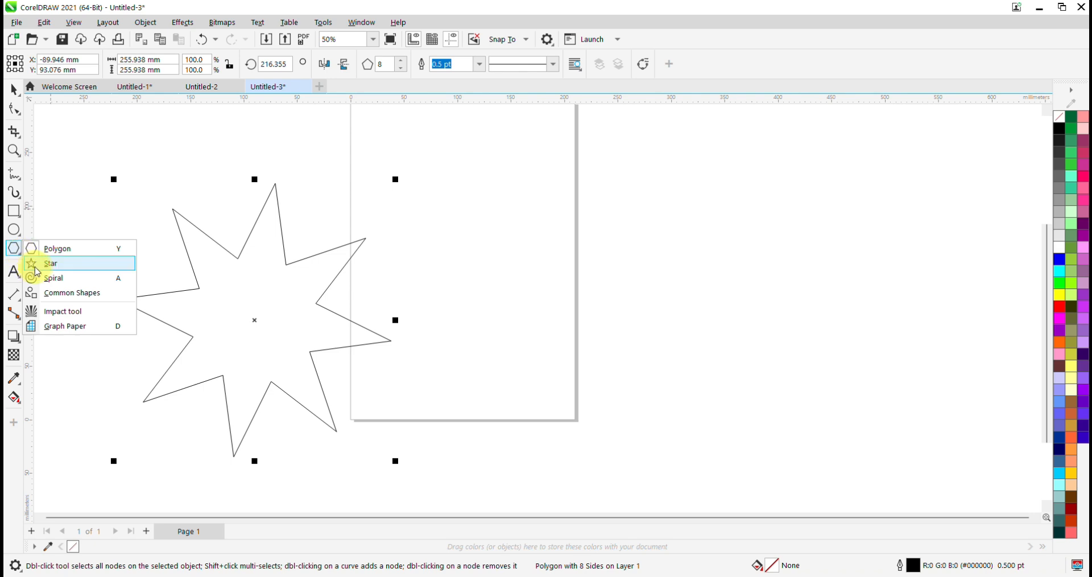
pyautogui.click(54, 277)
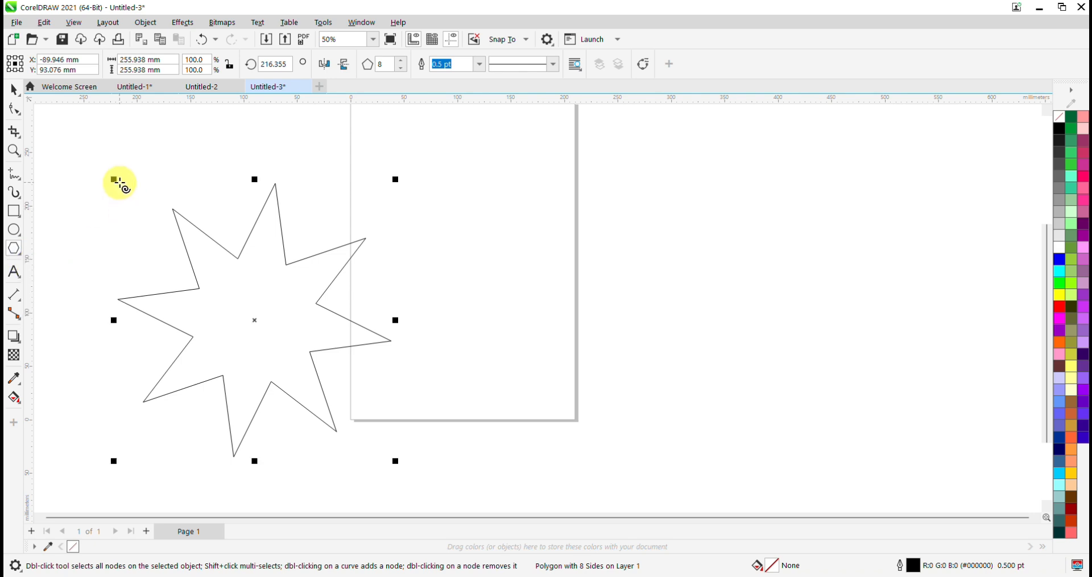
pyautogui.moveTo(119, 181); pyautogui.dragTo(226, 299)
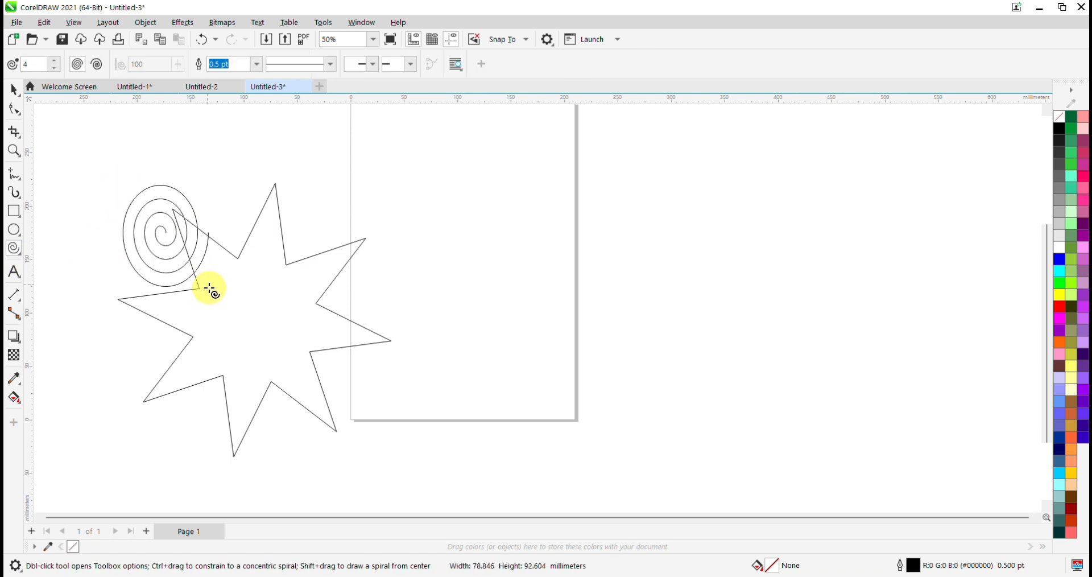
# - Draw two arch common shapes on the page, one above the other, the lower one about 173 × 73 mm
pyautogui.click(23, 258)
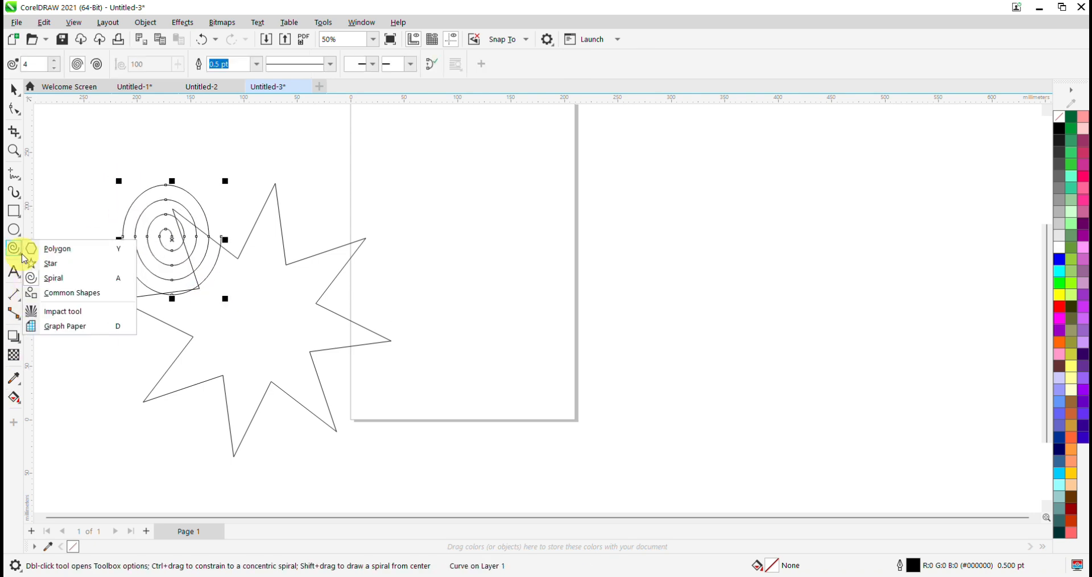
pyautogui.click(70, 293)
pyautogui.moveTo(486, 203); pyautogui.dragTo(587, 325)
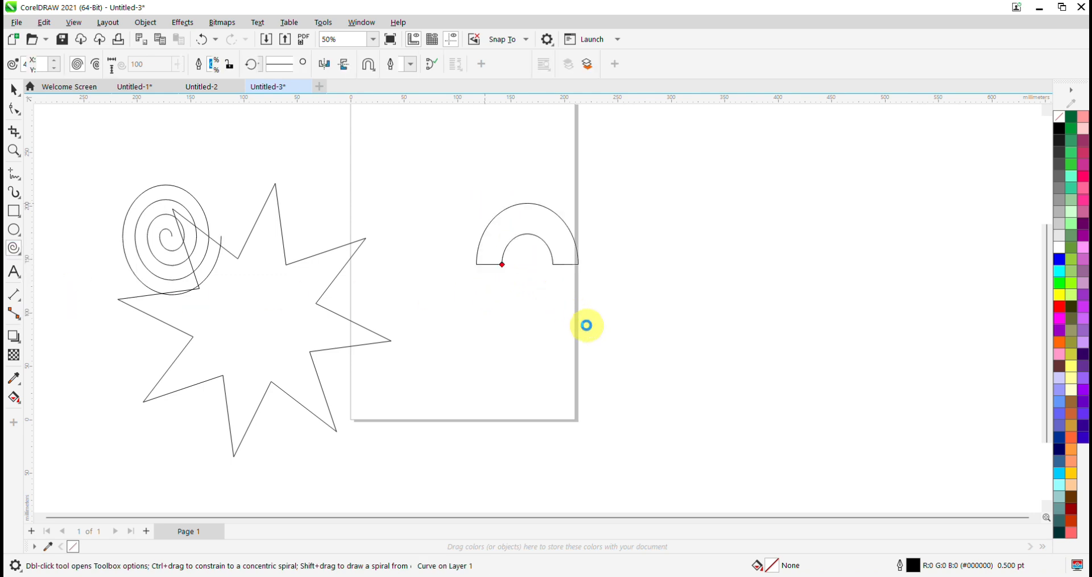
pyautogui.moveTo(446, 290); pyautogui.dragTo(631, 455)
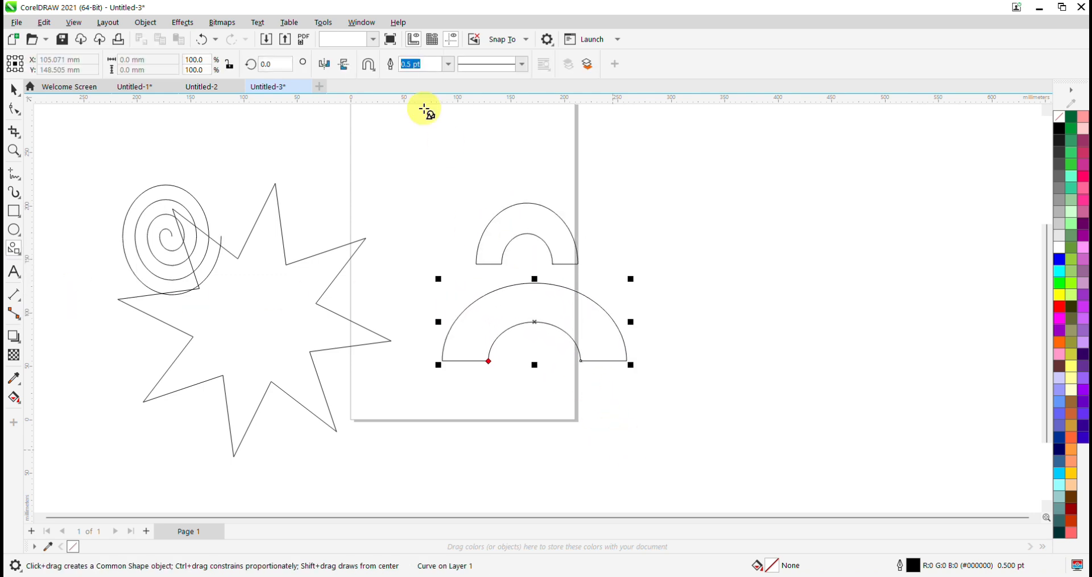
# - Draw a basic shape with concave corners, about 166 × 175 mm, to the right of the page and make its corner cutouts smaller
pyautogui.click(374, 72)
pyautogui.click(375, 73)
pyautogui.click(375, 73)
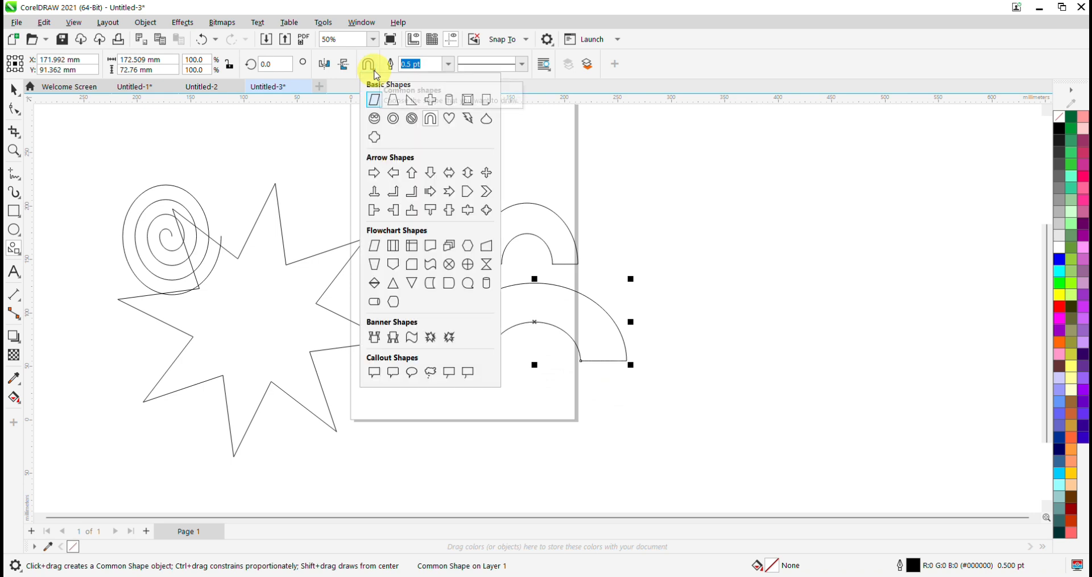
pyautogui.click(375, 139)
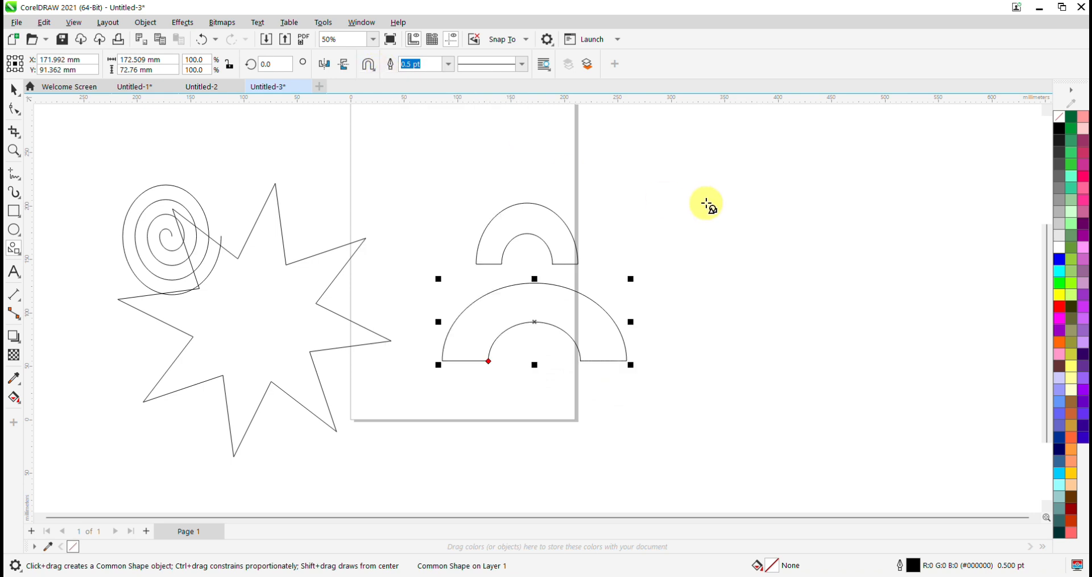
pyautogui.moveTo(700, 200); pyautogui.dragTo(884, 393)
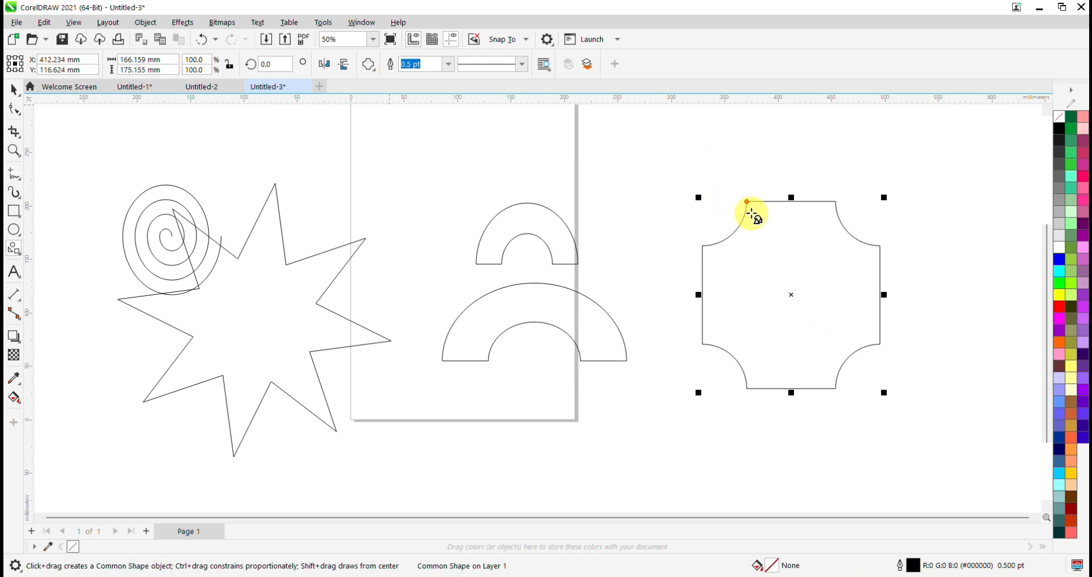
pyautogui.moveTo(747, 205); pyautogui.dragTo(708, 207)
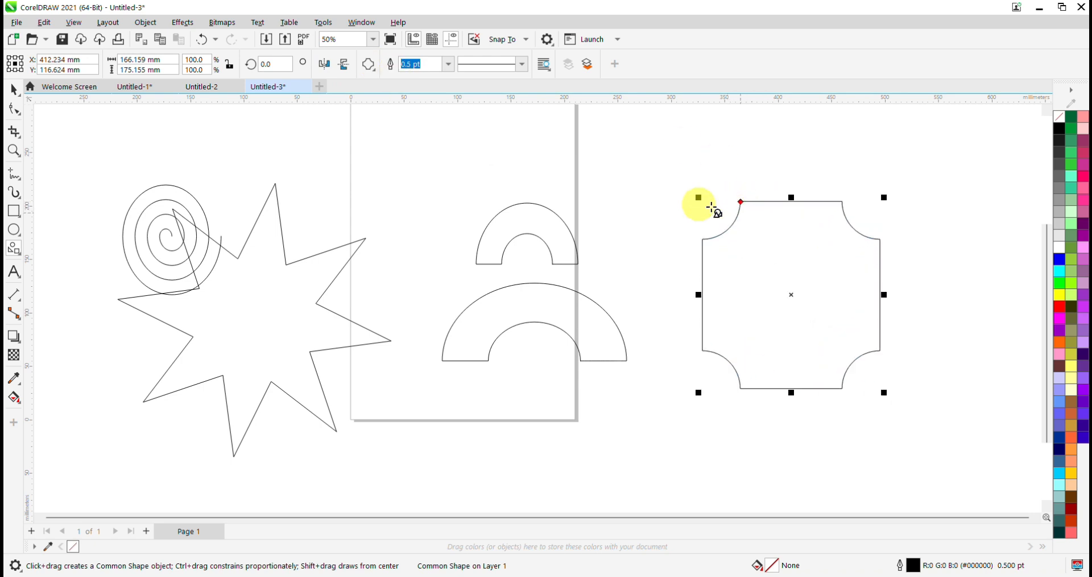
# - Draw a flowchart card shape with one cut corner, about 133 × 85 mm, overlapping the concave-cornered shape
pyautogui.click(370, 66)
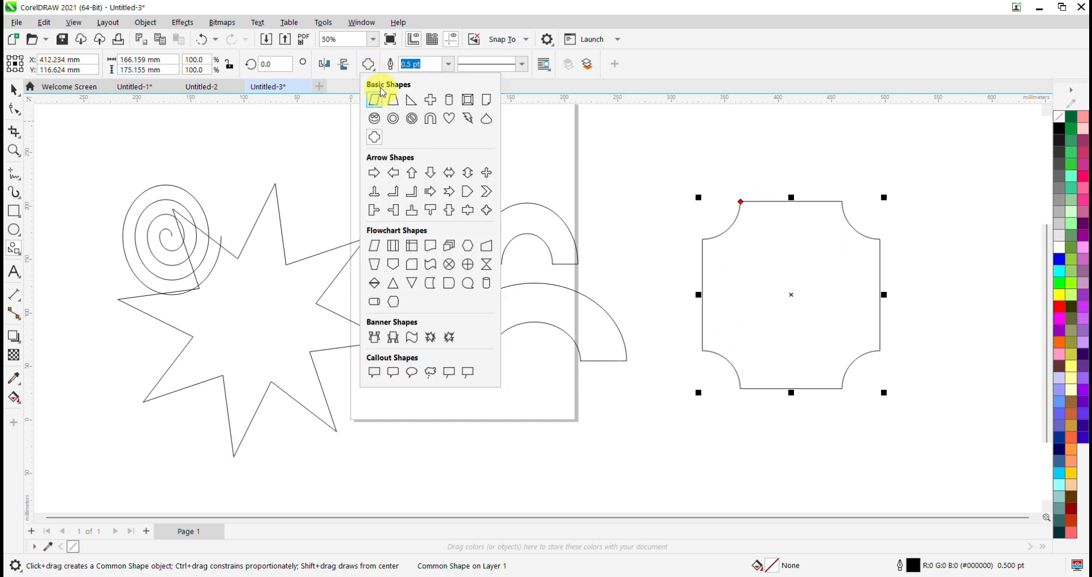
pyautogui.click(416, 271)
pyautogui.moveTo(589, 150); pyautogui.dragTo(738, 249)
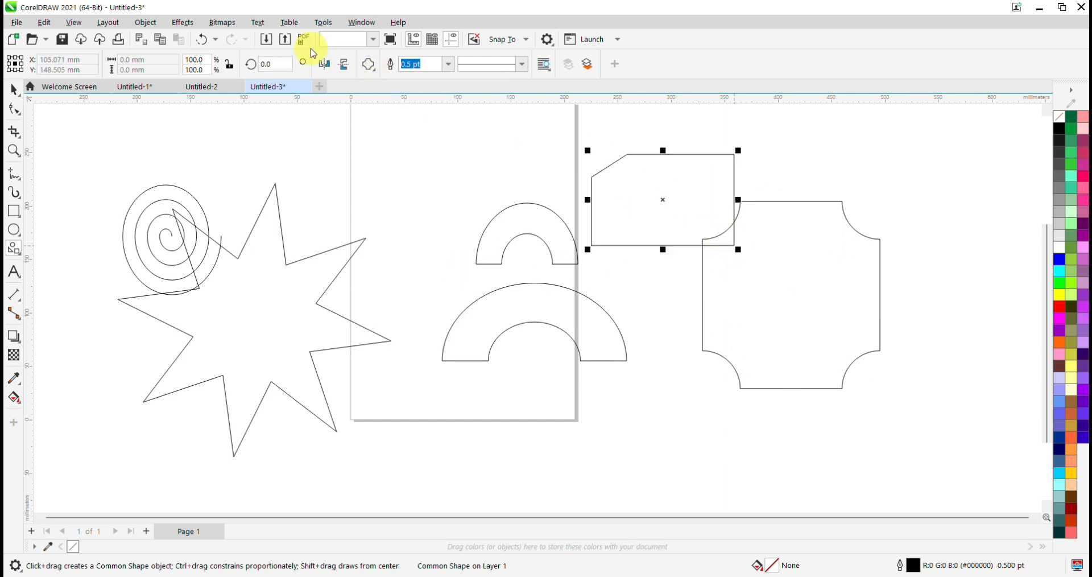
# - Draw a wavy flowchart shape, about 135 × 60 mm, across the page's left edge above the arches
pyautogui.click(370, 65)
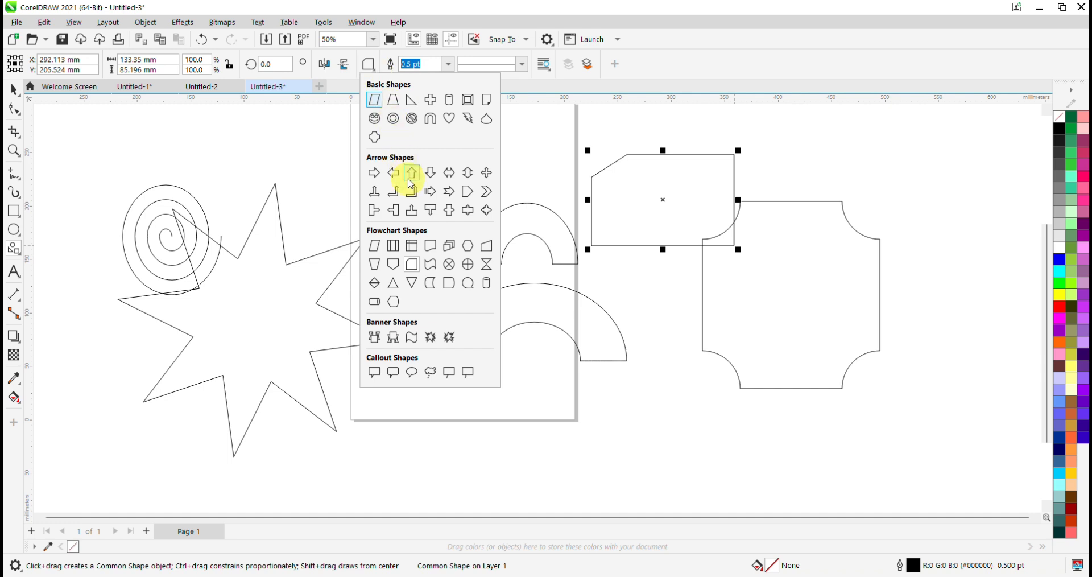
pyautogui.click(434, 265)
pyautogui.moveTo(338, 157); pyautogui.dragTo(483, 224)
# - Select all the drawn shapes together and delete them
pyautogui.click(11, 90)
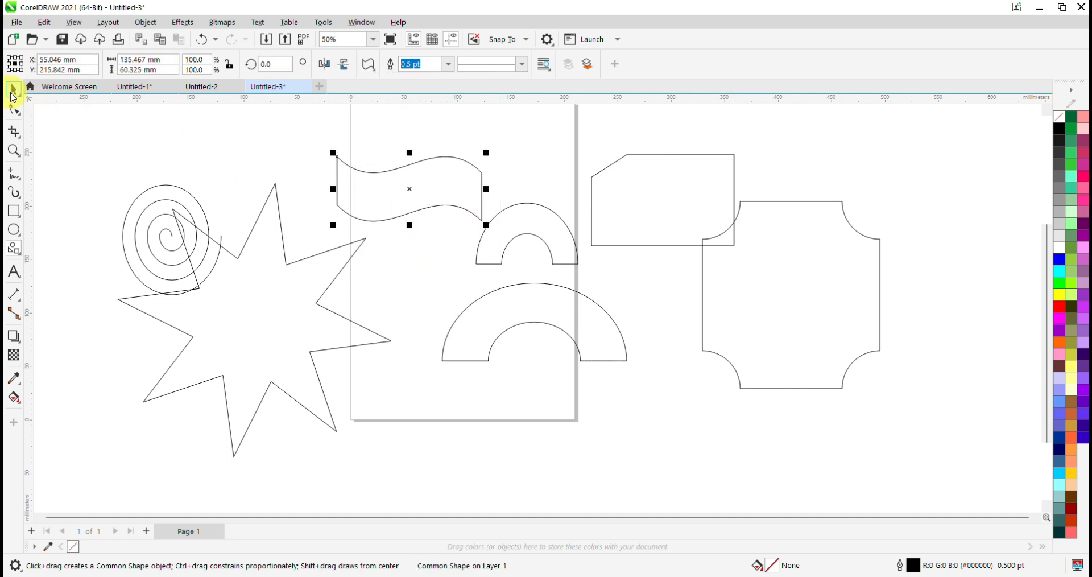
pyautogui.moveTo(80, 122); pyautogui.dragTo(336, 198)
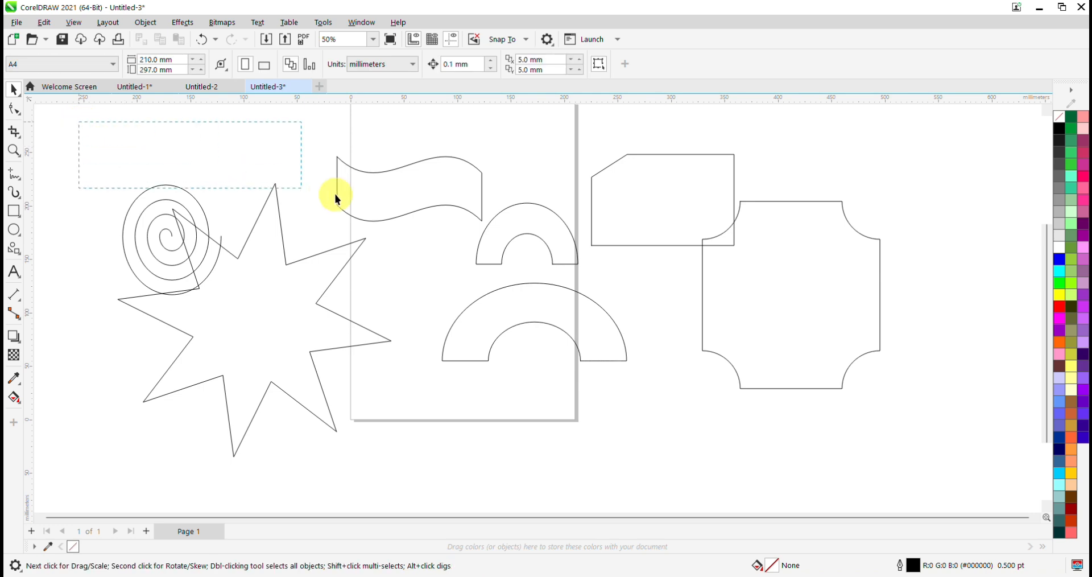
pyautogui.moveTo(847, 307); pyautogui.dragTo(953, 463)
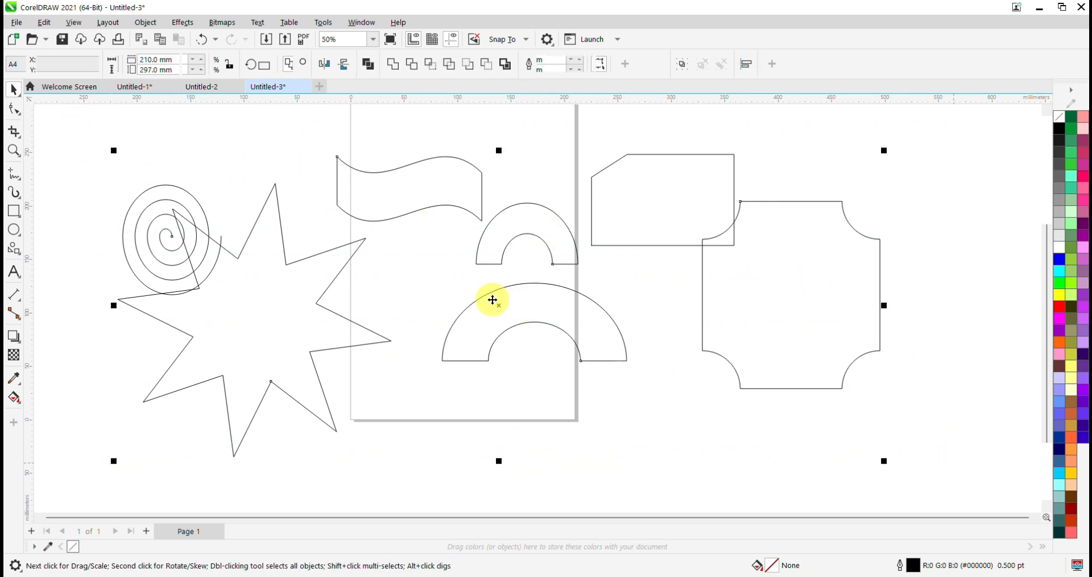
pyautogui.rightClick(502, 306)
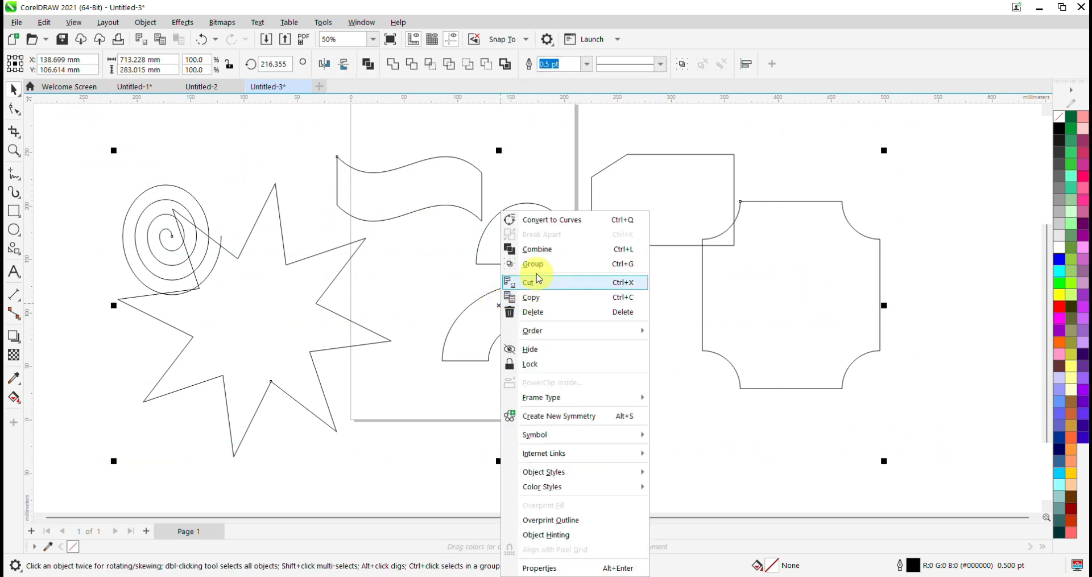
pyautogui.click(540, 312)
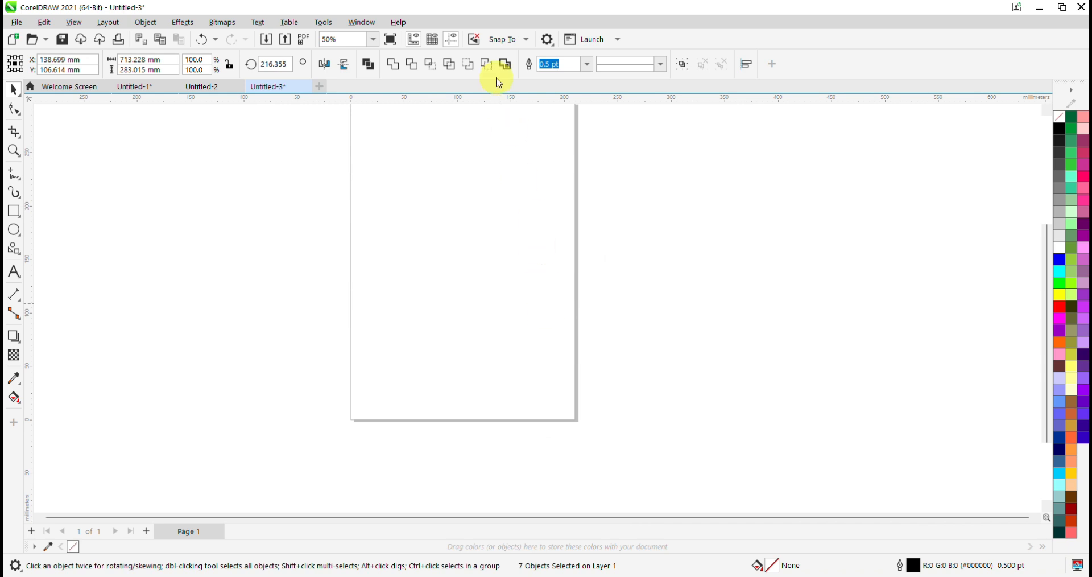
# - Add the artistic text "Creative Syntax" to the left of the page and set its font size to 200 pt
pyautogui.click(14, 274)
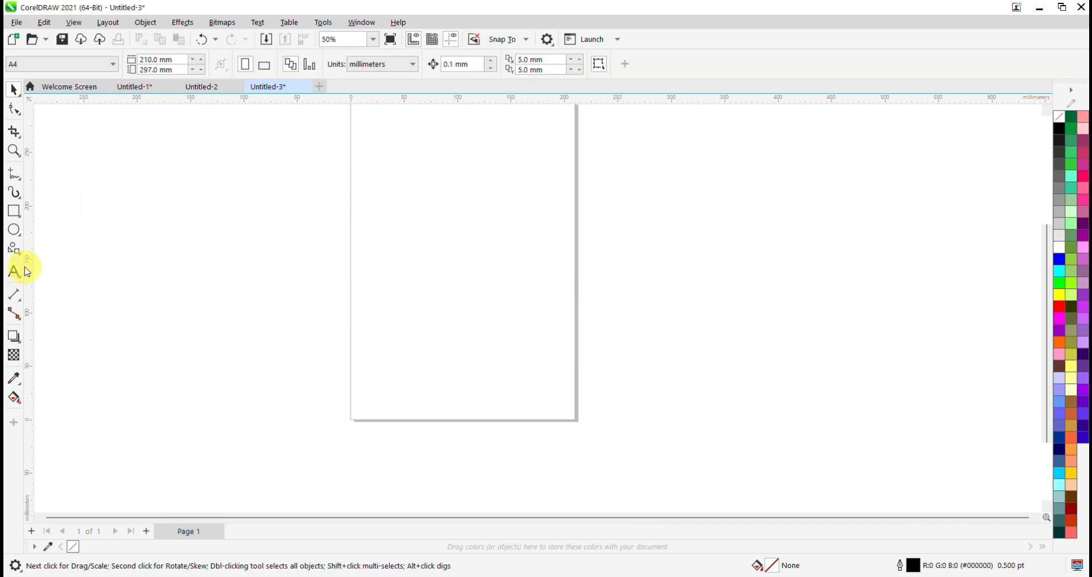
pyautogui.click(180, 248)
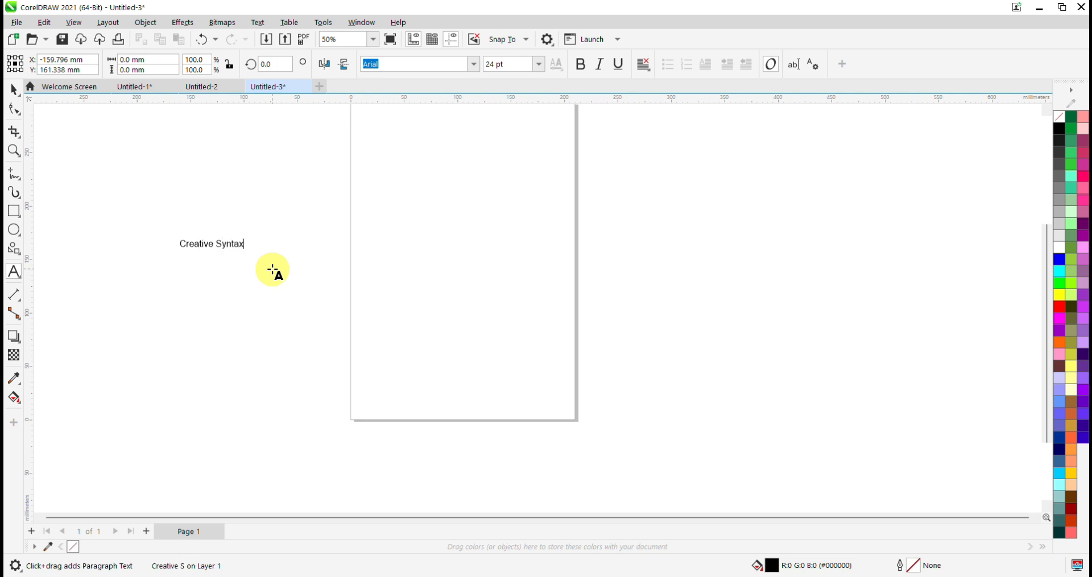
pyautogui.click(177, 255)
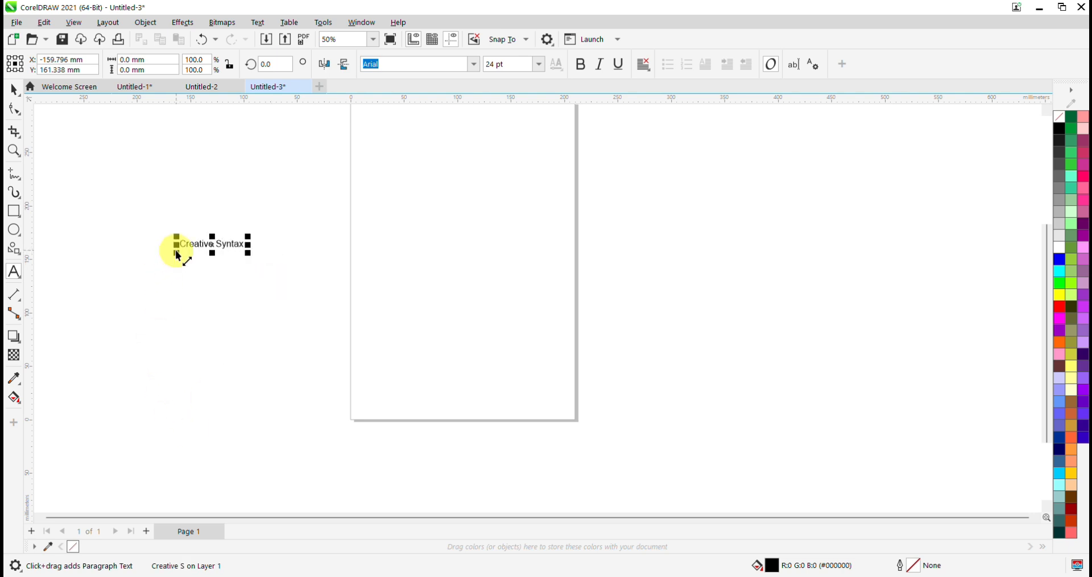
pyautogui.moveTo(182, 249); pyautogui.dragTo(243, 247)
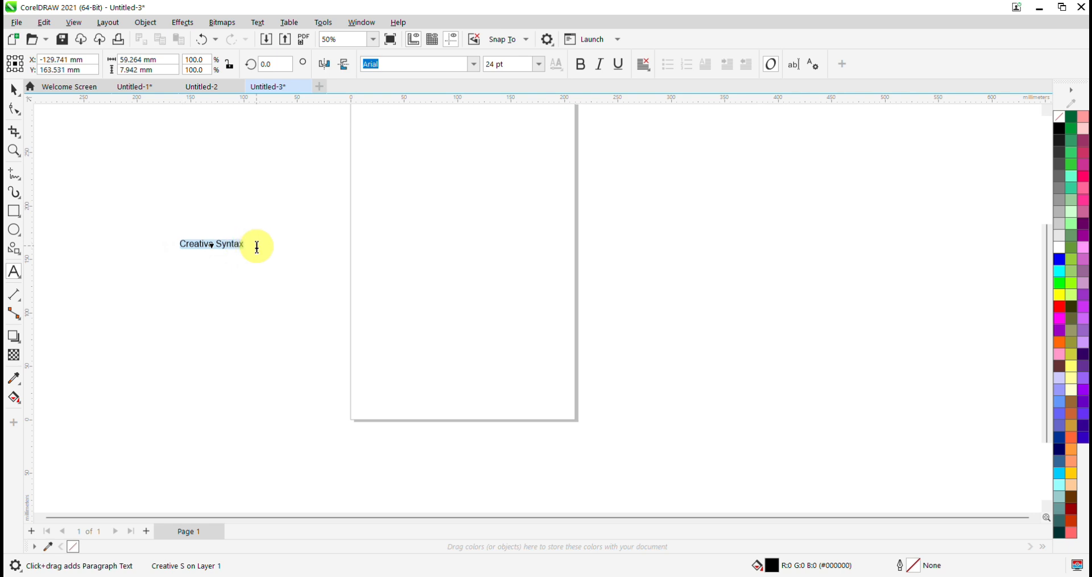
pyautogui.click(538, 66)
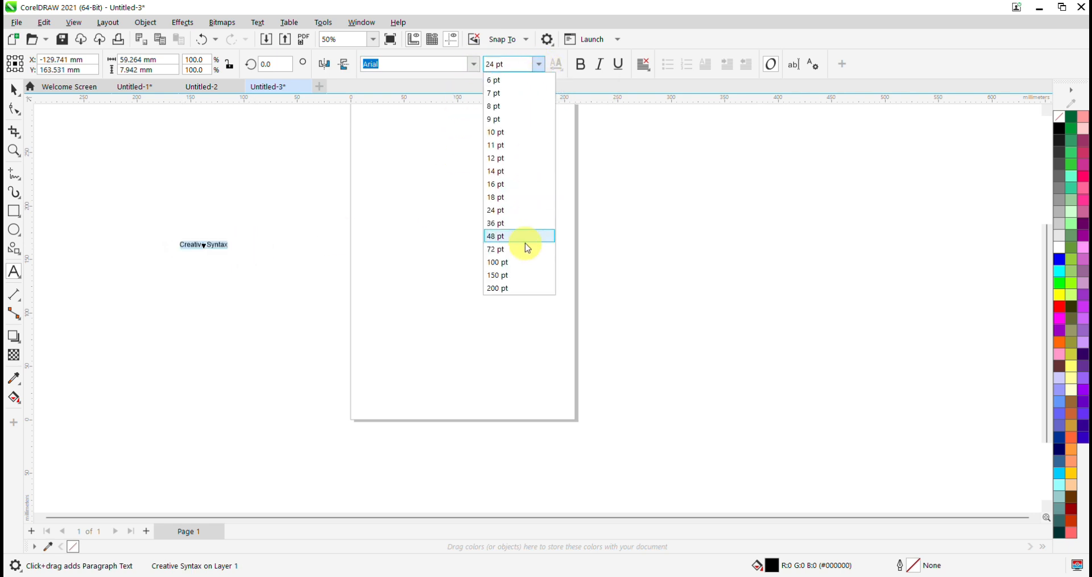
pyautogui.click(526, 290)
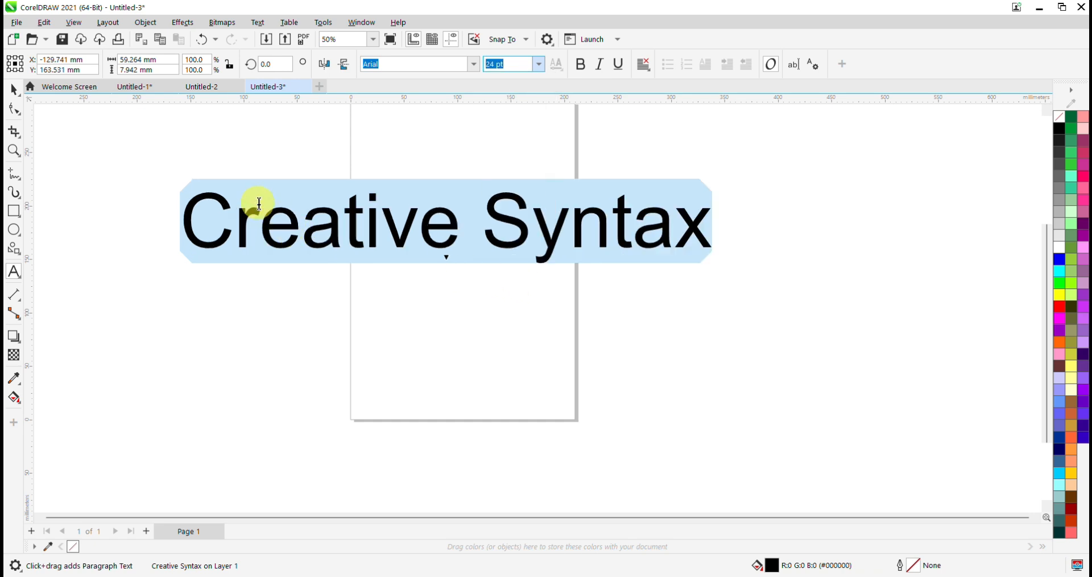
# - Change the case of the "Creative Syntax" text to UPPERCASE
pyautogui.click(258, 22)
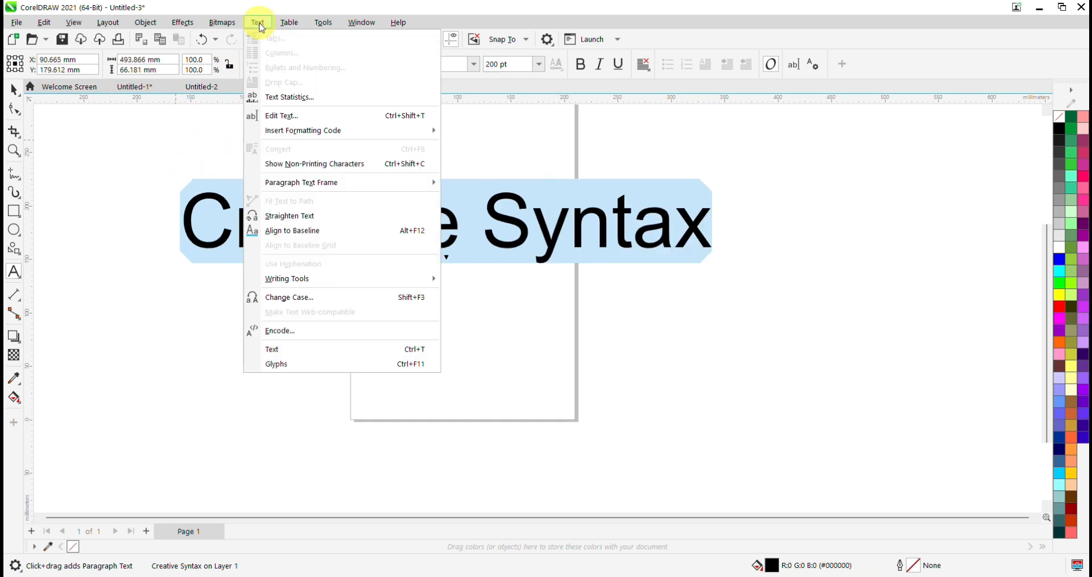
pyautogui.click(309, 298)
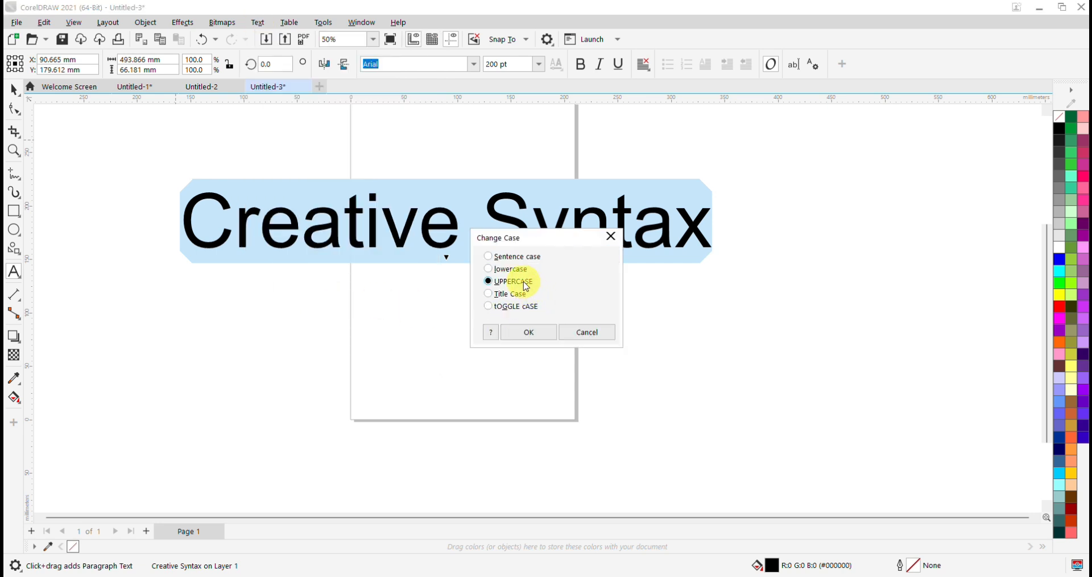
pyautogui.click(532, 333)
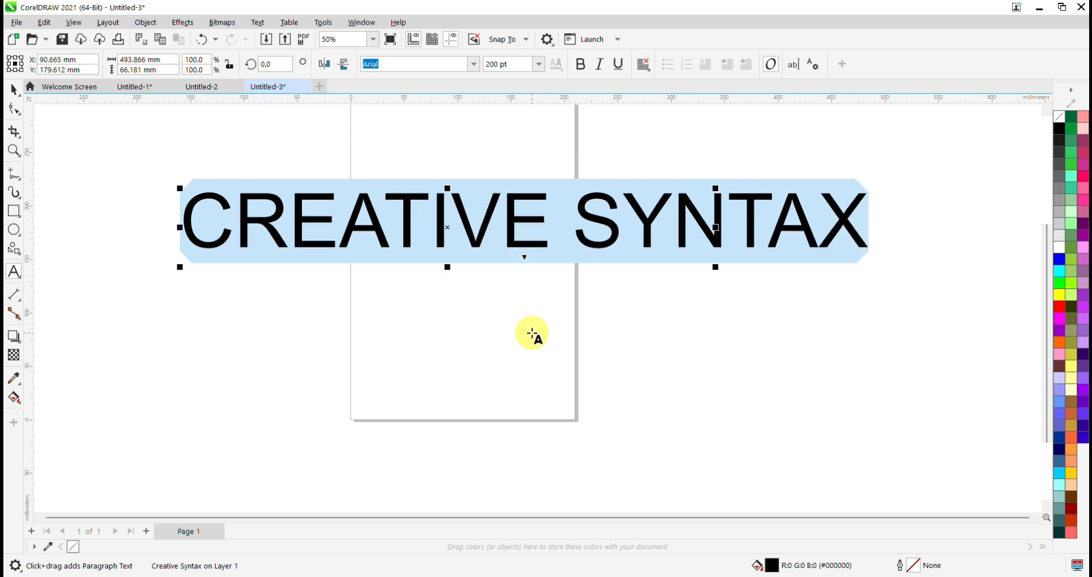
# - Set the font of the "CREATIVE SYNTAX" text to Bodoni Bd BT
pyautogui.click(475, 66)
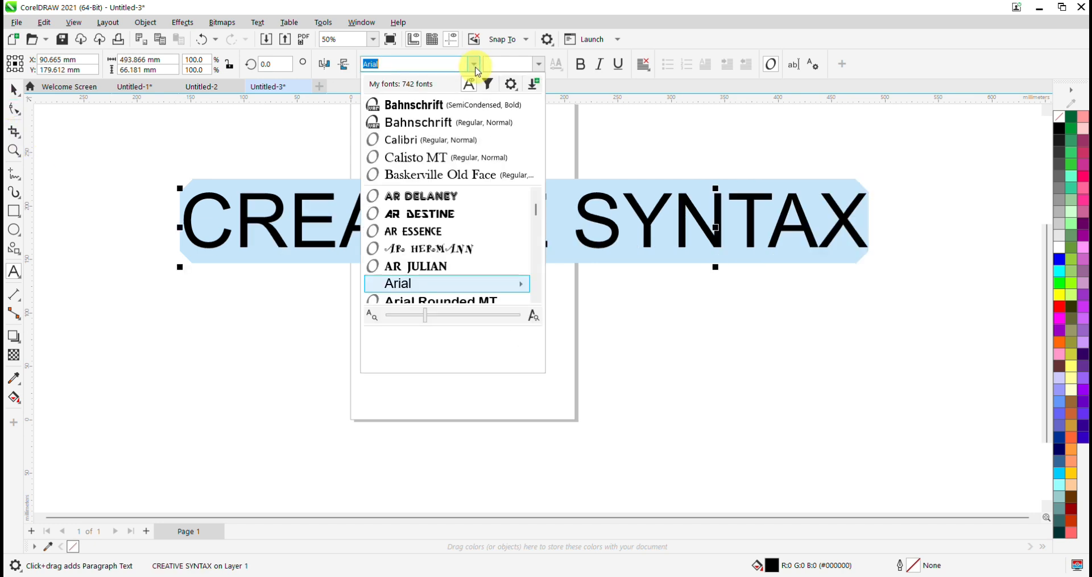
pyautogui.scroll(-1, 471, 265)
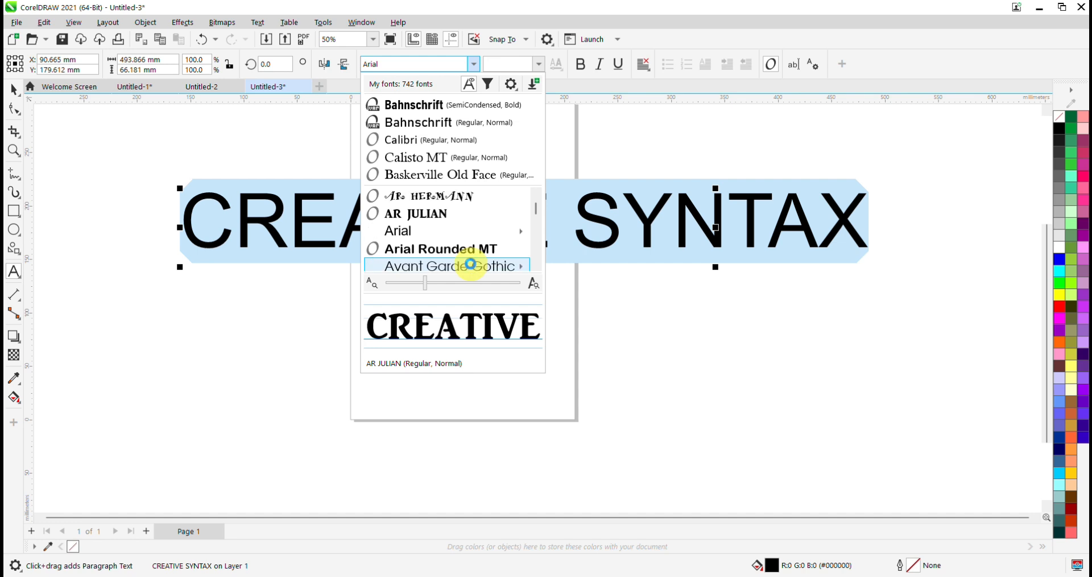
pyautogui.moveTo(472, 268)
pyautogui.scroll(-3, 464, 205)
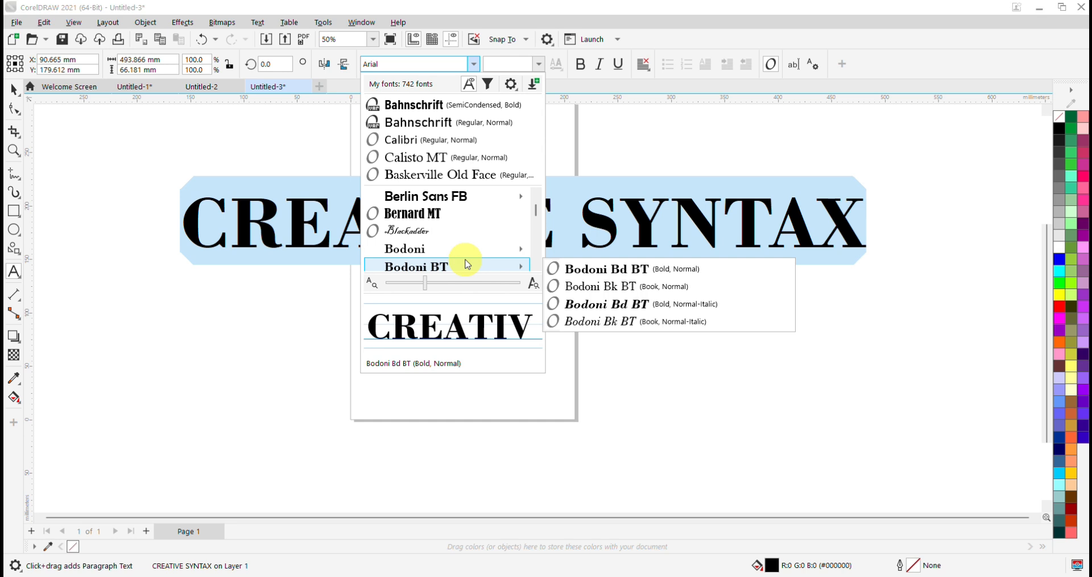
pyautogui.click(467, 263)
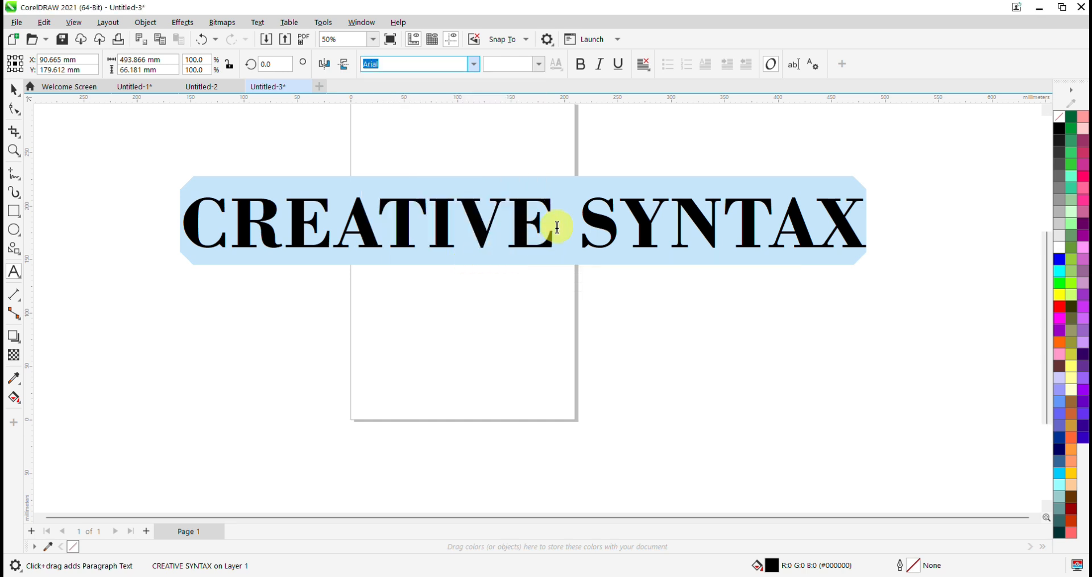
# - Select the "CREATIVE SYNTAX" text as an object and delete it
pyautogui.scroll(1, 558, 227)
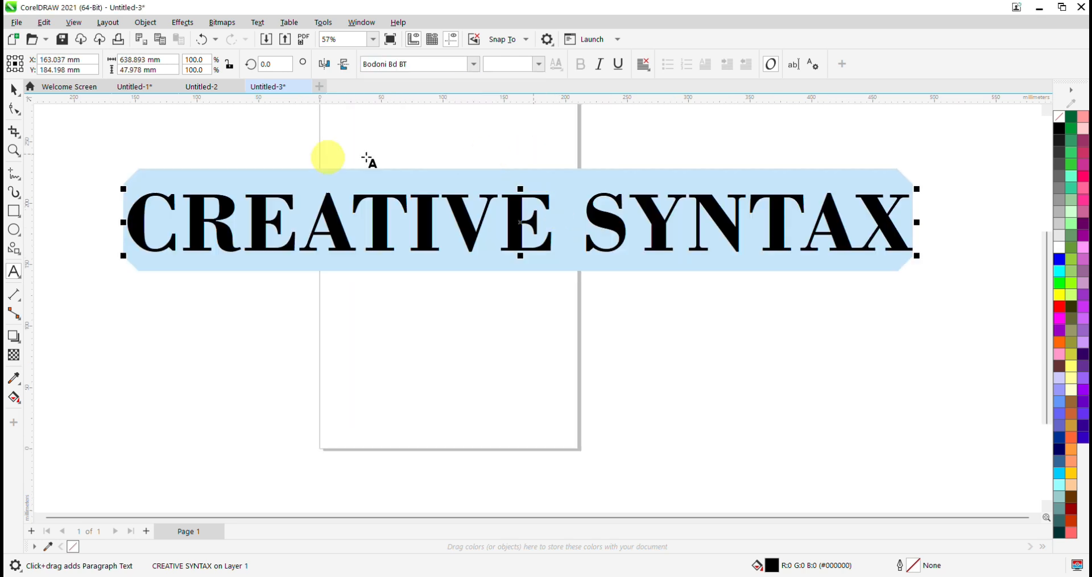
pyautogui.click(14, 89)
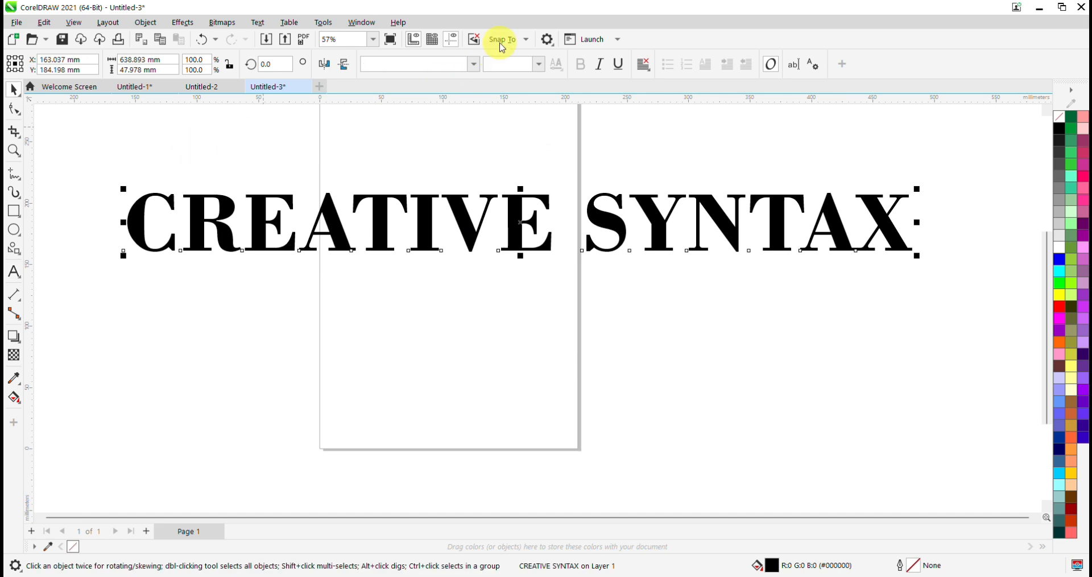
pyautogui.press('Delete')
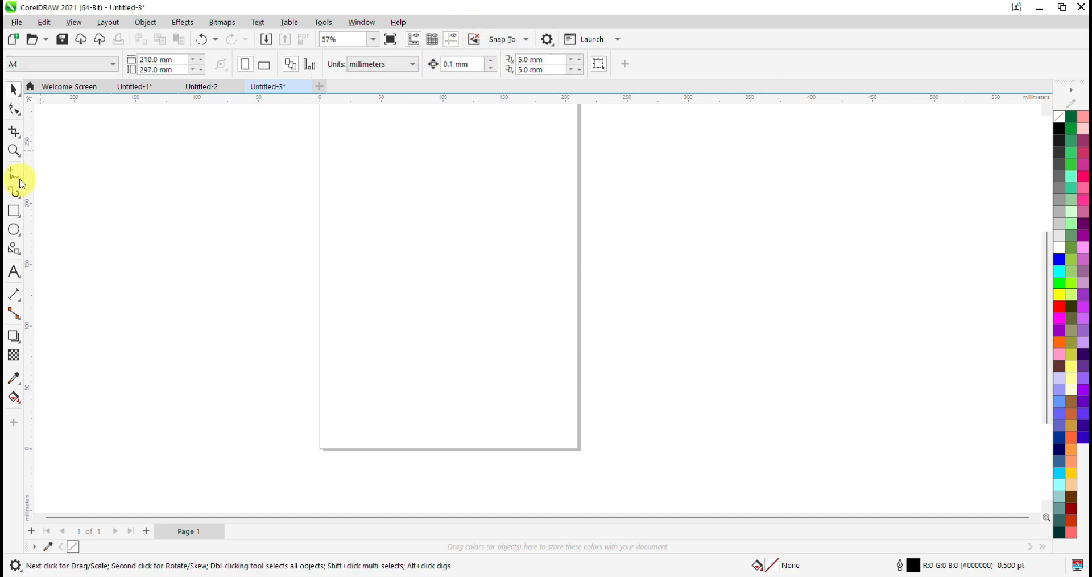
# - Draw two horizontal 2-Point Line segments, one about 216 mm long and one below it about 175 mm long, and select both
pyautogui.click(20, 179)
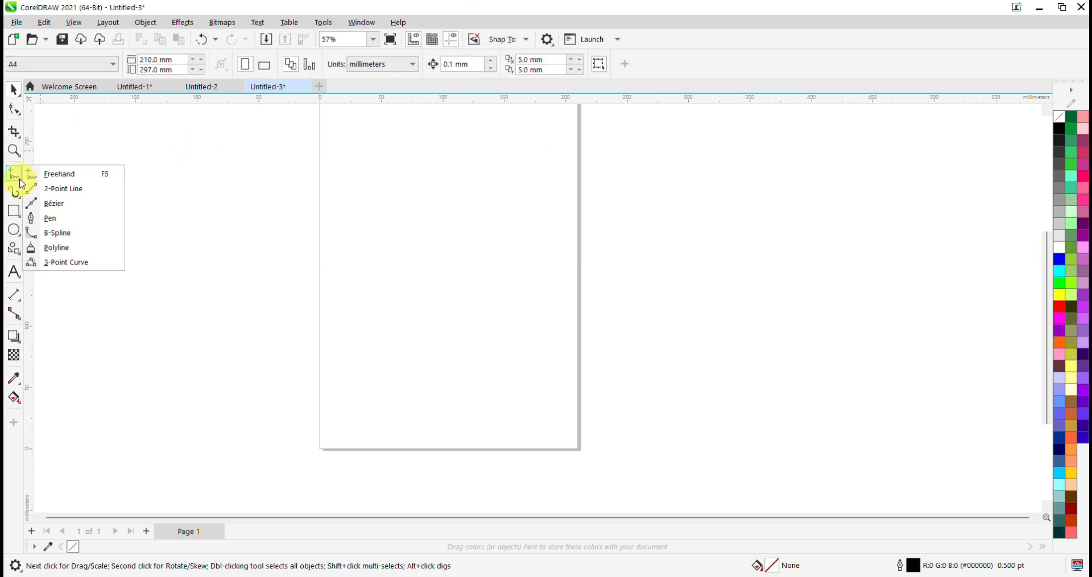
pyautogui.click(60, 189)
pyautogui.moveTo(153, 225); pyautogui.dragTo(419, 230)
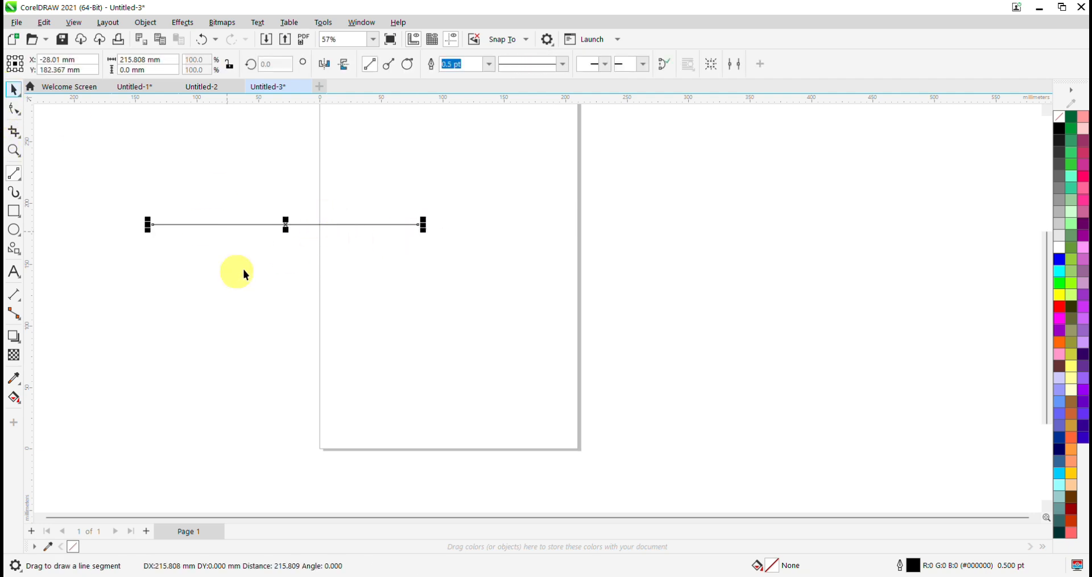
pyautogui.click(14, 172)
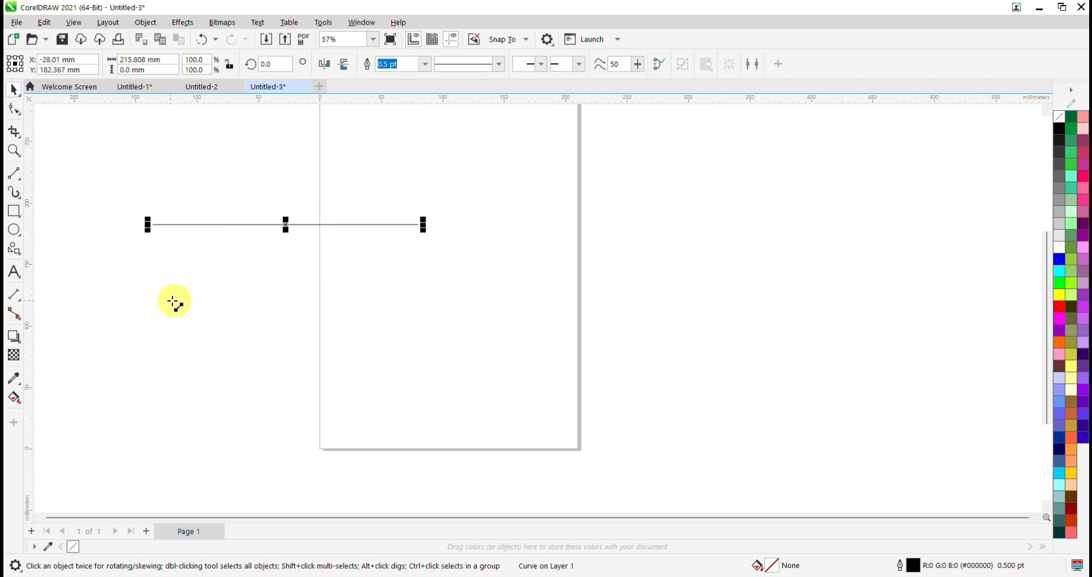
pyautogui.moveTo(165, 300); pyautogui.dragTo(389, 300)
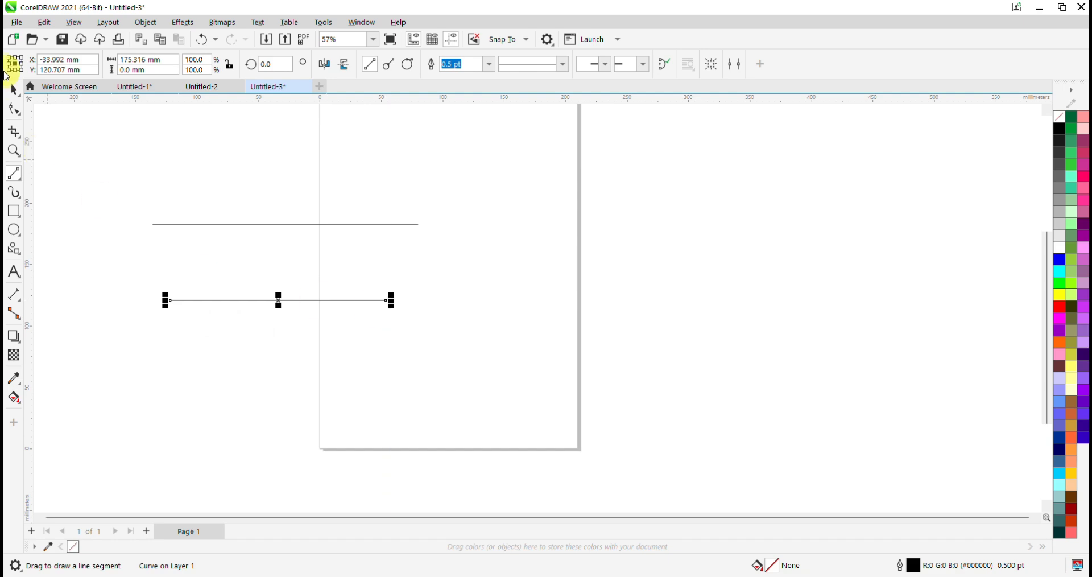
pyautogui.press('space')
pyautogui.moveTo(121, 170); pyautogui.dragTo(441, 338)
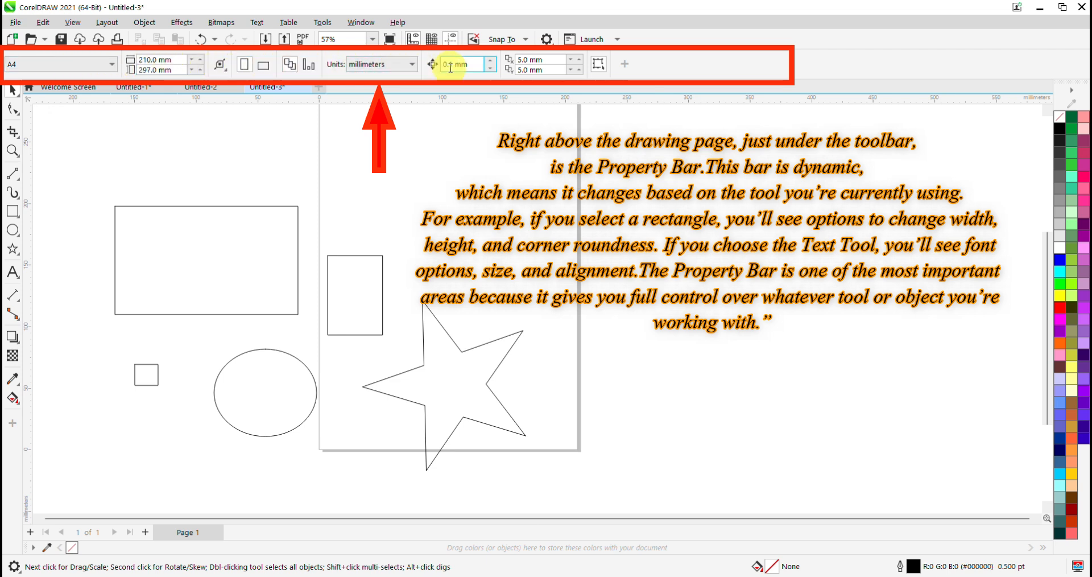
# - Set the document units to inches and select the large rectangle to show its properties
pyautogui.click(413, 64)
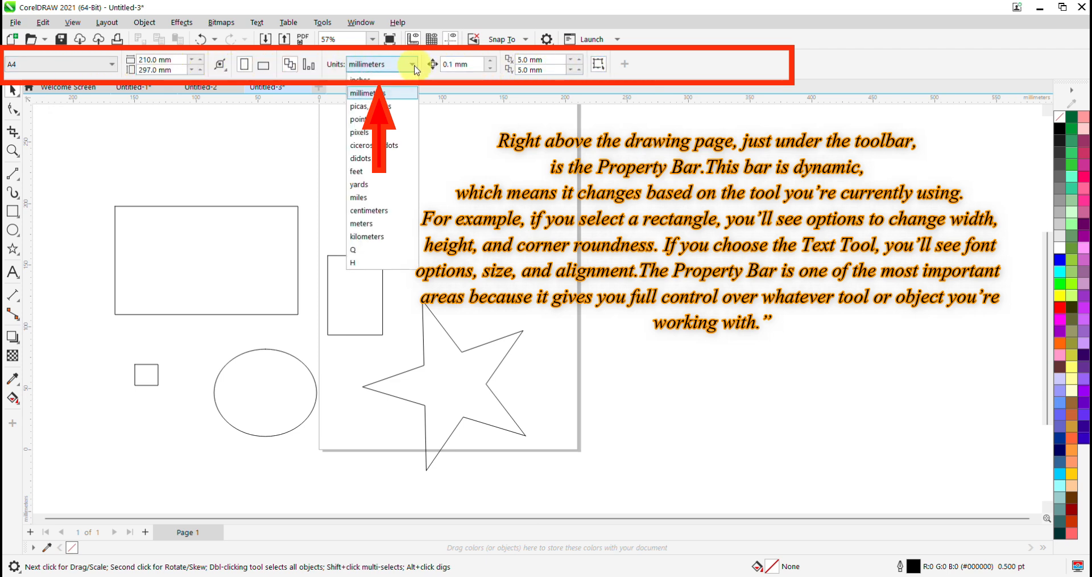
pyautogui.click(383, 83)
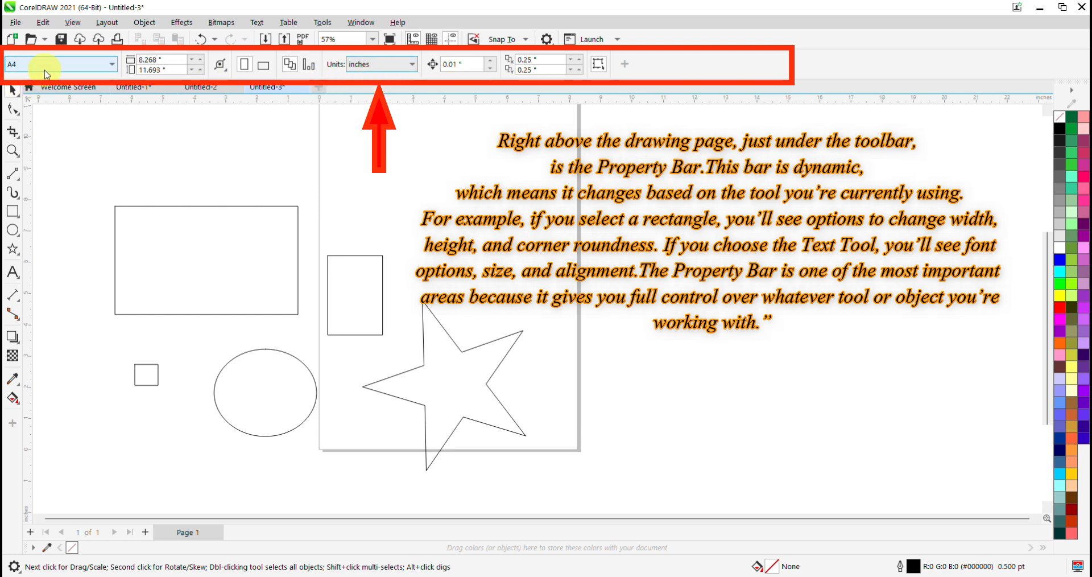
pyautogui.click(155, 221)
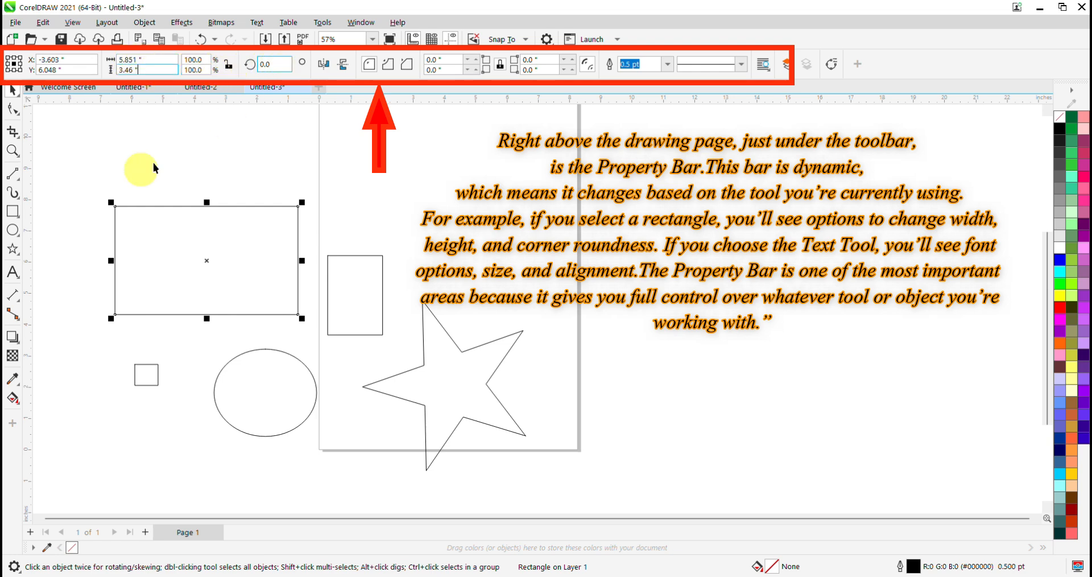
# - Add the artistic text "sdsdfsdf" above the large rectangle
pyautogui.click(12, 272)
pyautogui.click(126, 173)
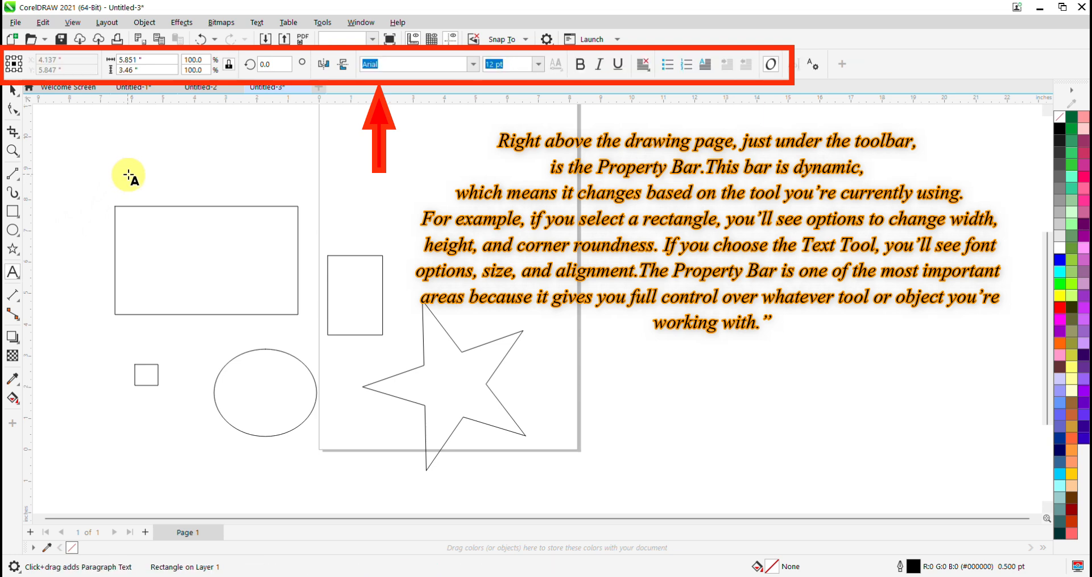
pyautogui.write('sds')
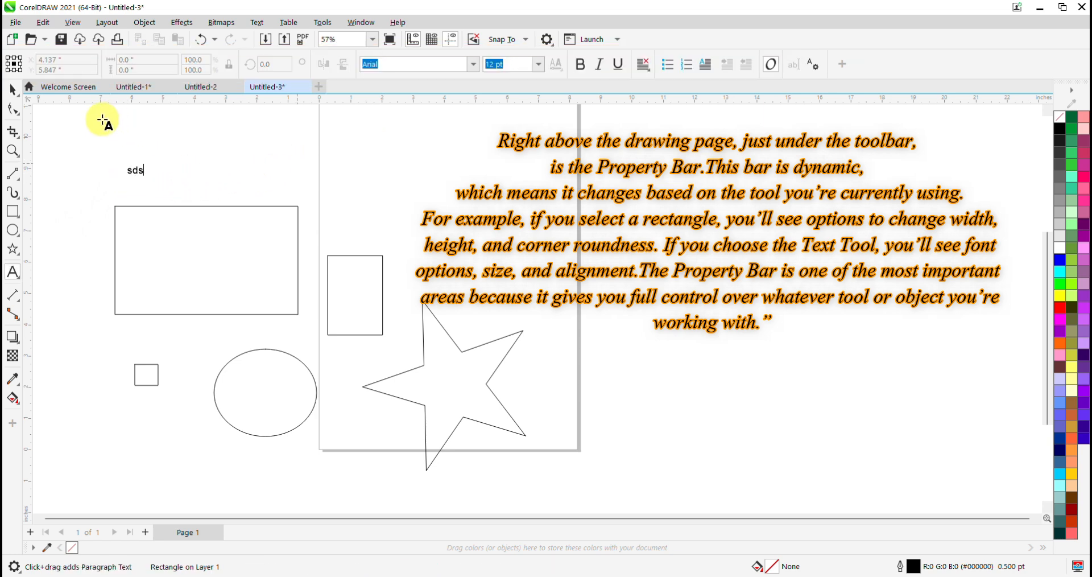
pyautogui.write('dfsdf')
# - Enlarge the text above the large rectangle to about 38 pt and replace its wording with "Creative Syntax"
pyautogui.click(13, 108)
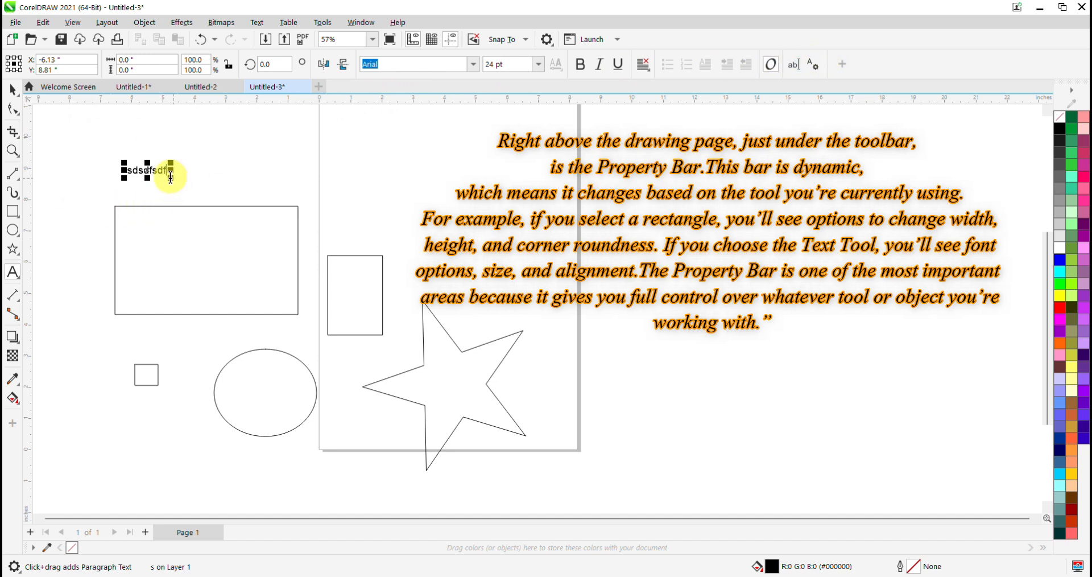
pyautogui.moveTo(172, 183); pyautogui.dragTo(198, 199)
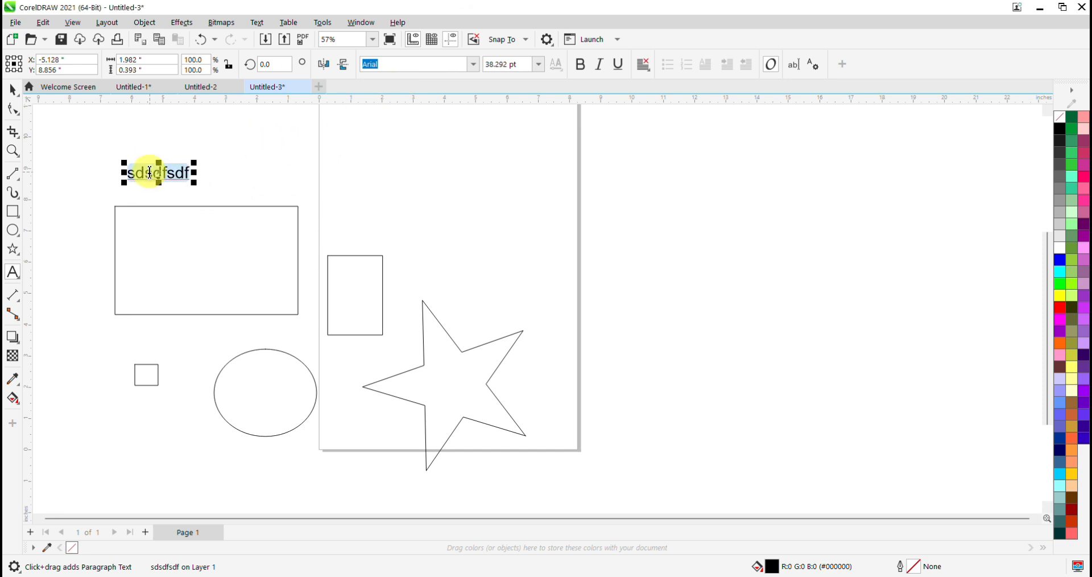
pyautogui.write('Creative Syntax')
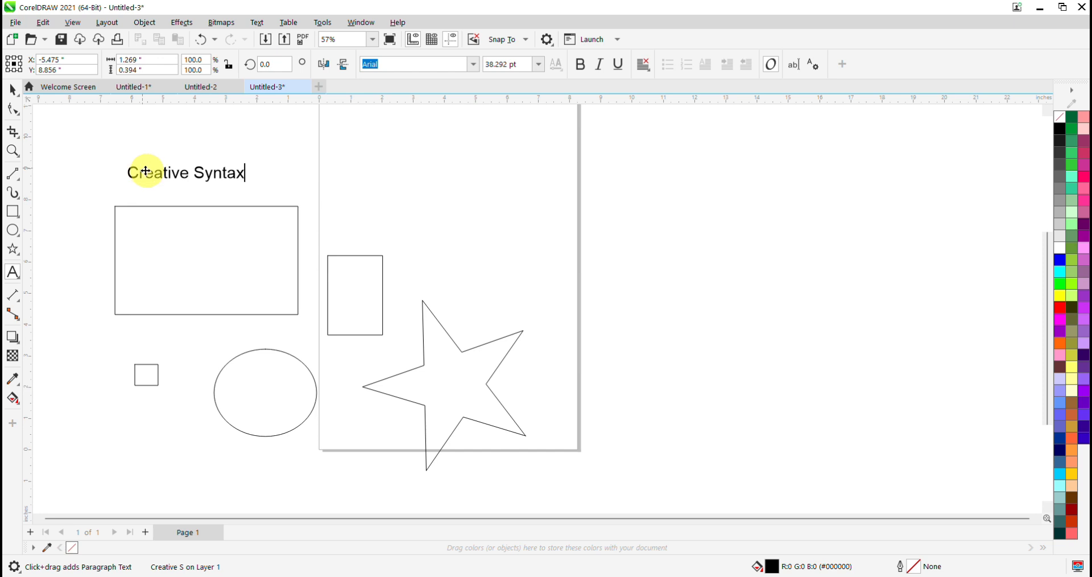
# - Set the "Creative Syntax" text in Bahnschrift (SemiCondensed, Bold) at 150 pt
pyautogui.press('Escape')
pyautogui.moveTo(128, 172); pyautogui.dragTo(268, 173)
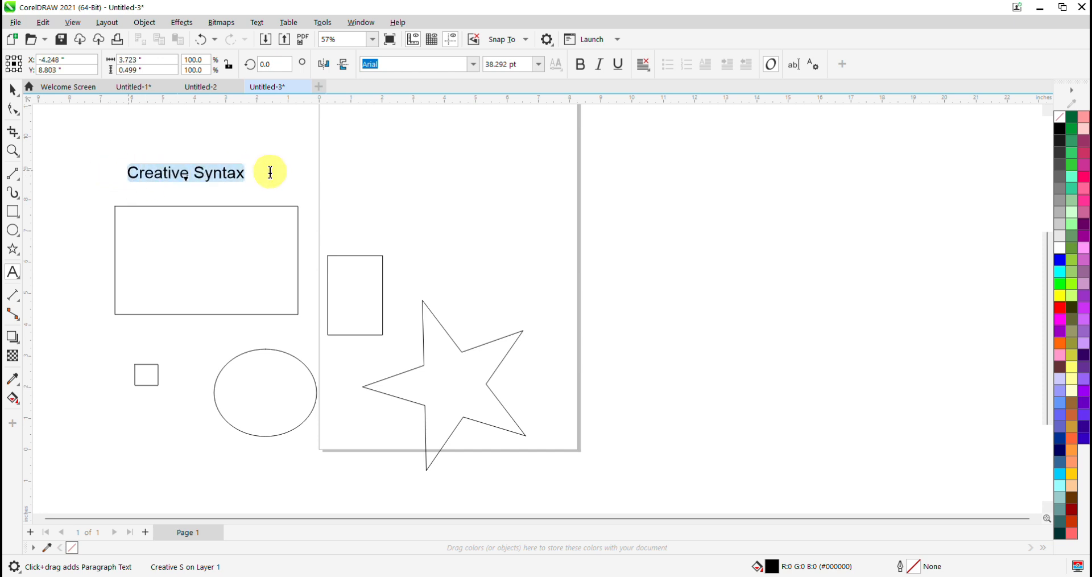
pyautogui.click(476, 65)
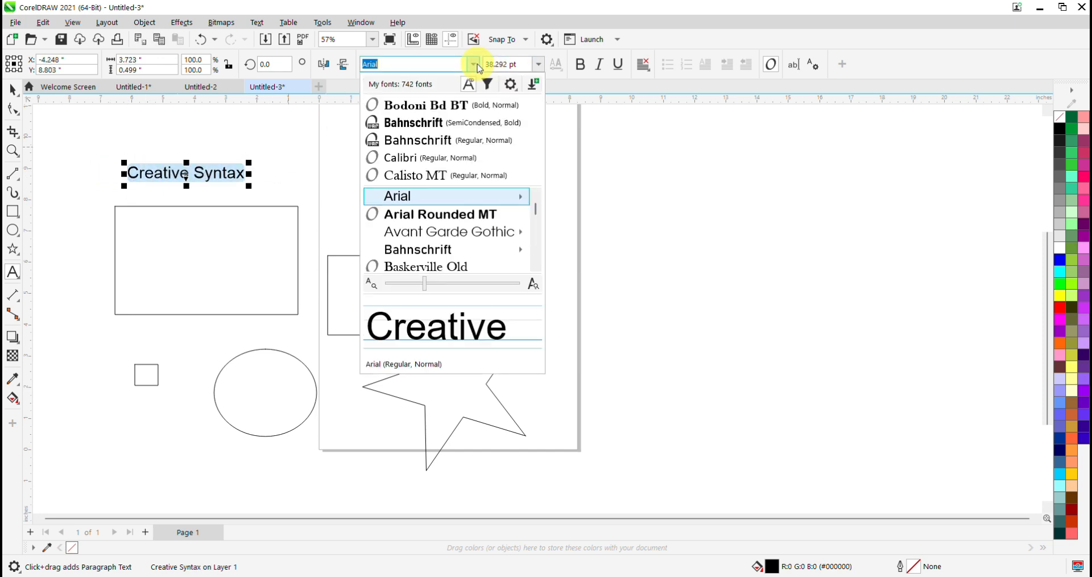
pyautogui.click(459, 122)
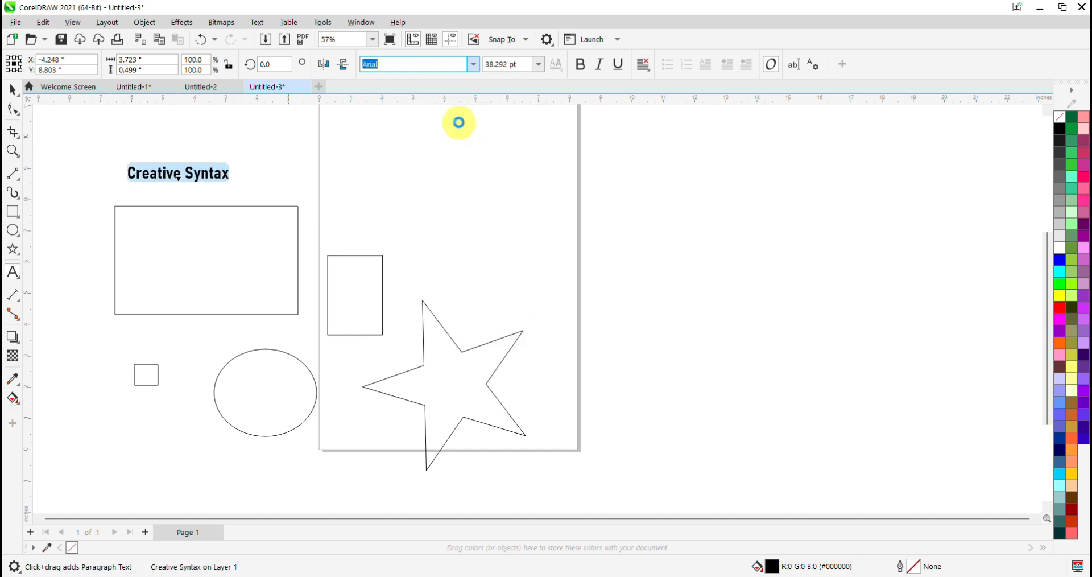
pyautogui.click(539, 65)
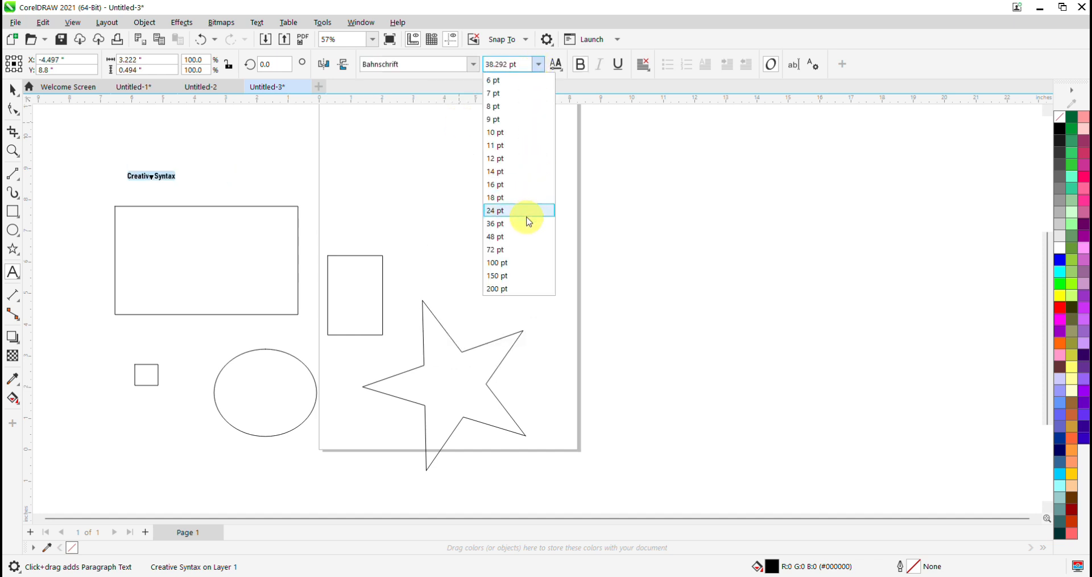
pyautogui.click(525, 278)
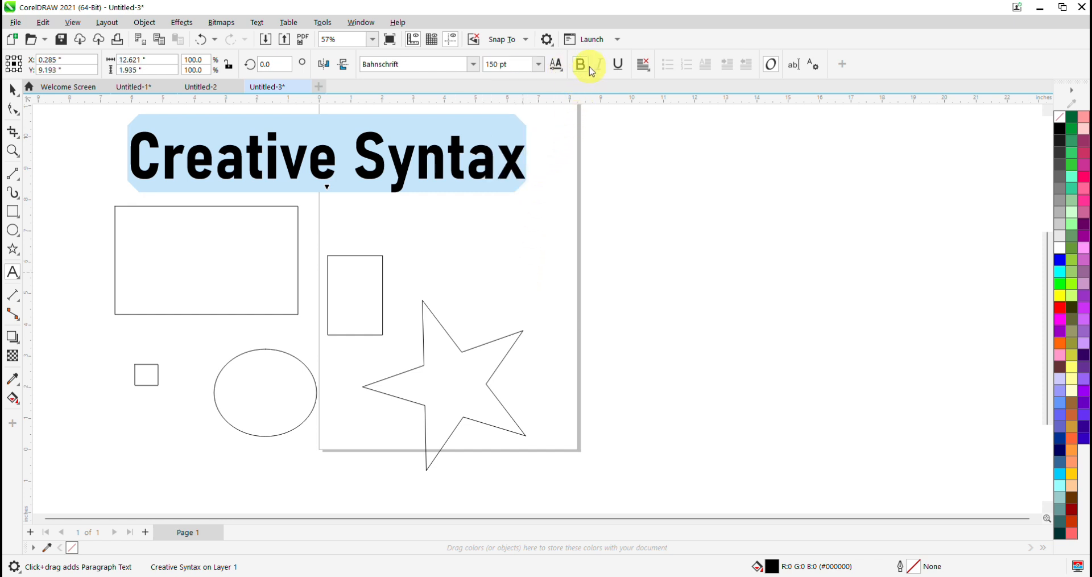
pyautogui.click(650, 74)
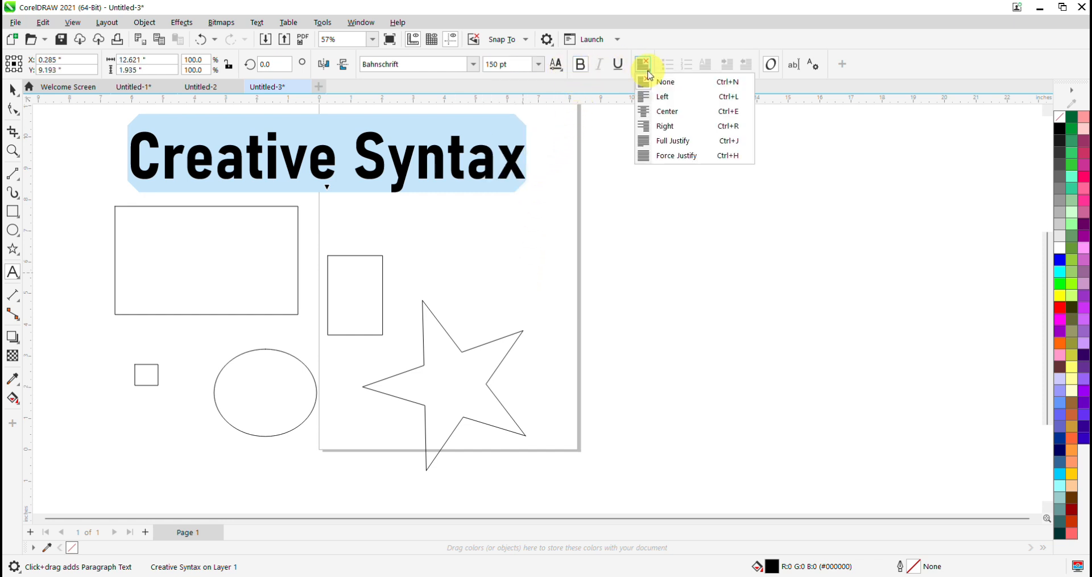
pyautogui.click(648, 71)
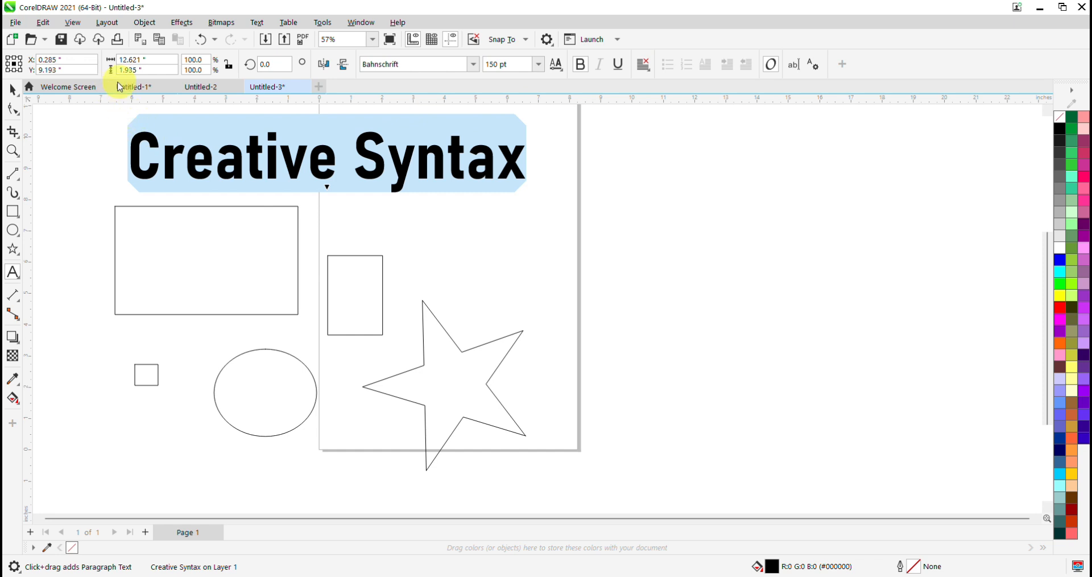
pyautogui.click(13, 90)
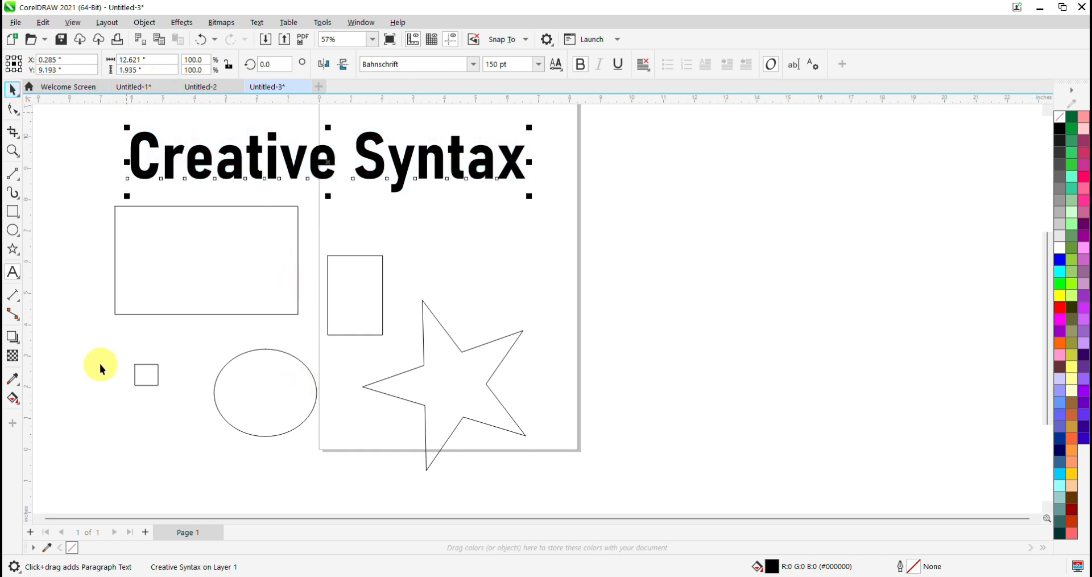
# - Draw two overlapping circles, each about 5.8 inches in diameter, in the empty area right of the page
pyautogui.click(13, 230)
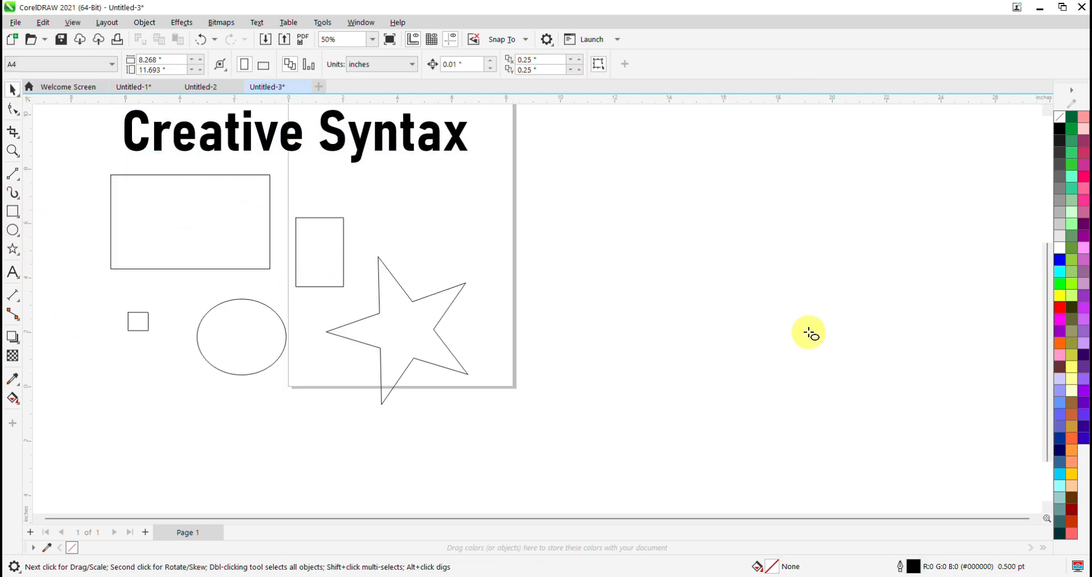
pyautogui.moveTo(711, 240); pyautogui.dragTo(879, 407)
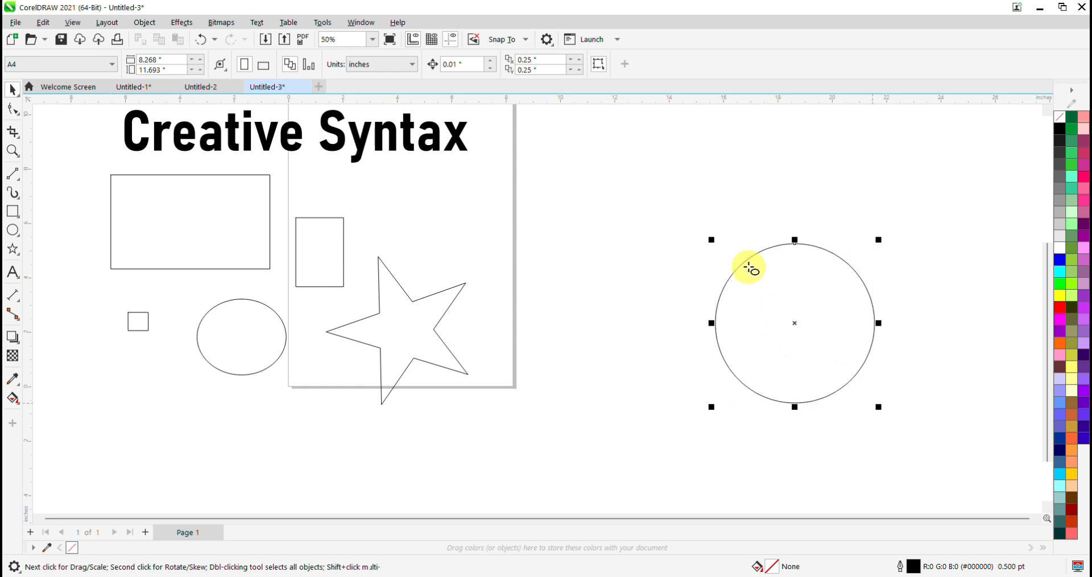
pyautogui.moveTo(704, 198); pyautogui.dragTo(860, 359)
pyautogui.moveTo(782, 278); pyautogui.dragTo(773, 296)
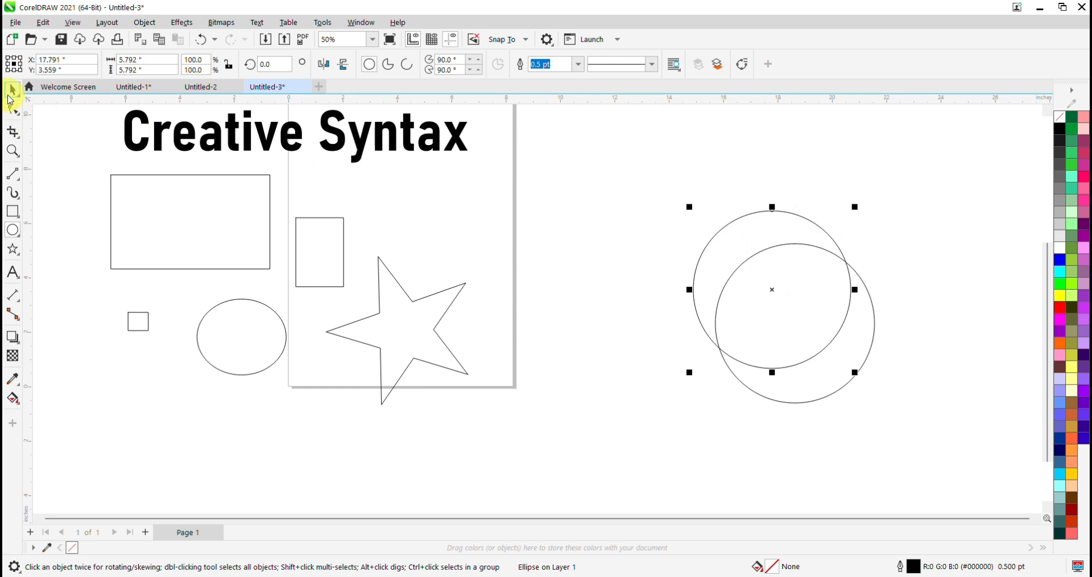
# - Trim the lower circle with the upper one and move the cutting circle up and left, clear of the crescent
pyautogui.moveTo(610, 158); pyautogui.dragTo(897, 453)
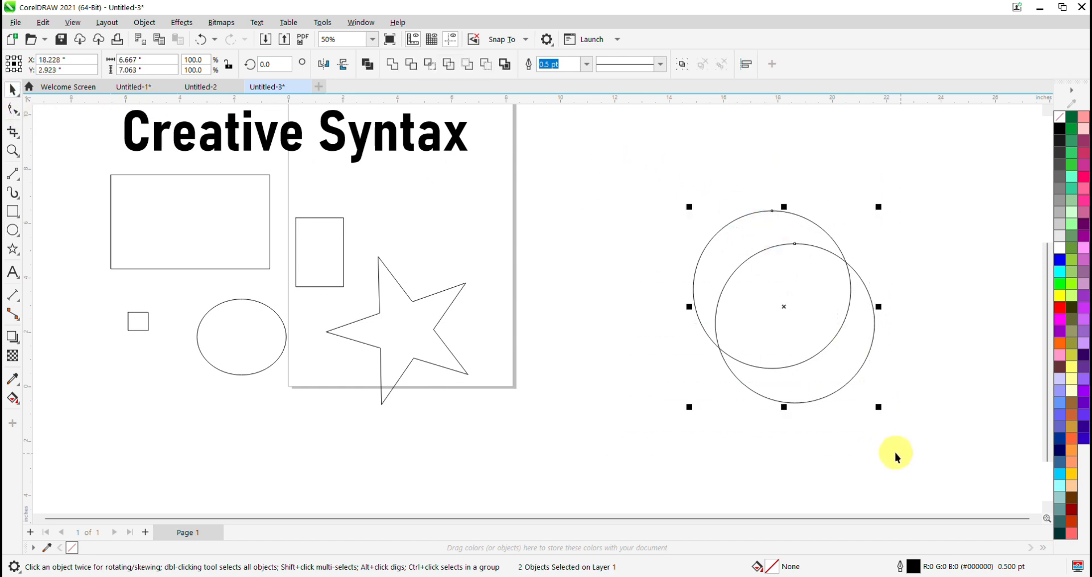
pyautogui.click(418, 67)
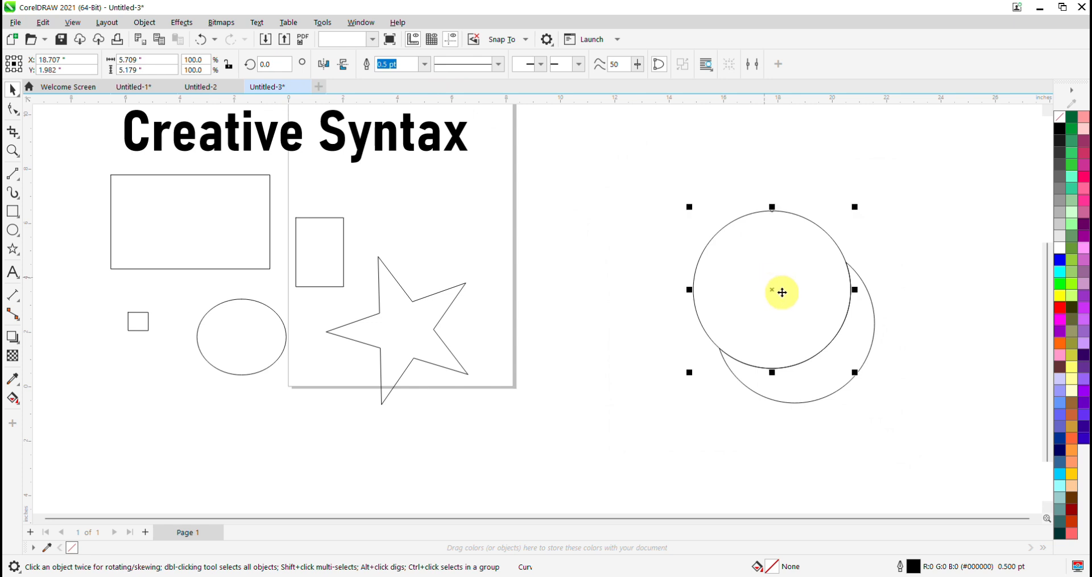
pyautogui.moveTo(782, 293); pyautogui.dragTo(683, 241)
pyautogui.moveTo(721, 270); pyautogui.dragTo(695, 266)
pyautogui.click(837, 359)
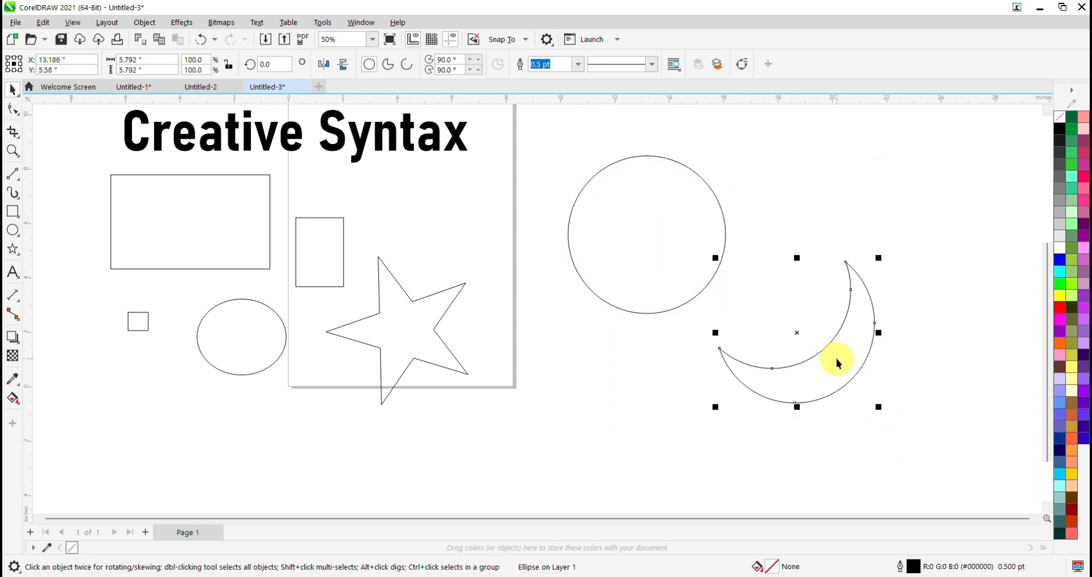
# - Move the star off the page to the area beside the crescent and delete the leftover circle there
pyautogui.moveTo(410, 324); pyautogui.dragTo(658, 208)
pyautogui.click(681, 248)
pyautogui.press('Delete')
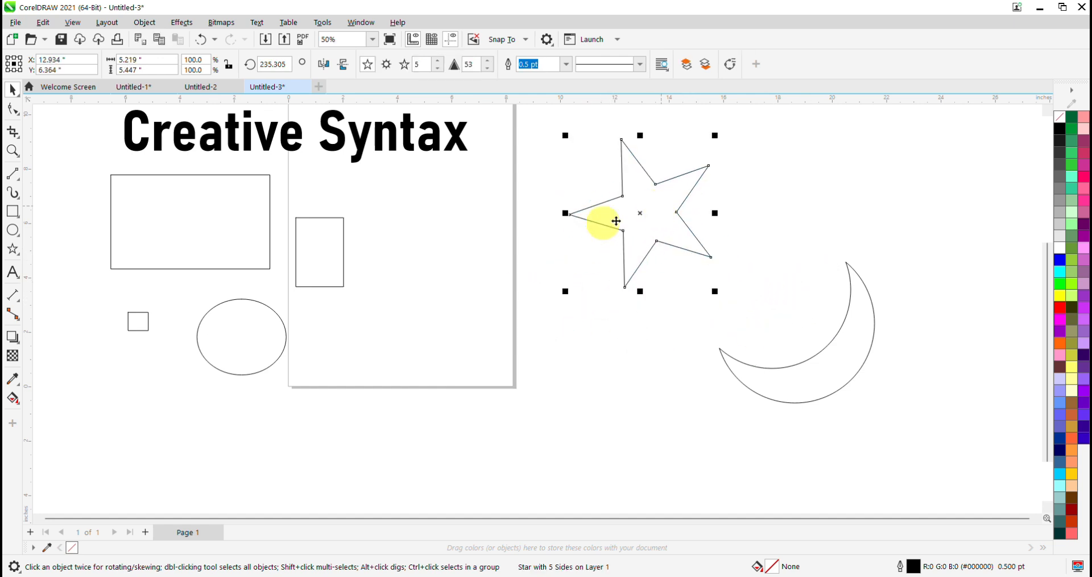
# - Move the upright rectangle so it overlaps the right edge of the large rectangle
pyautogui.click(317, 239)
pyautogui.moveTo(317, 245); pyautogui.dragTo(274, 215)
pyautogui.click(788, 370)
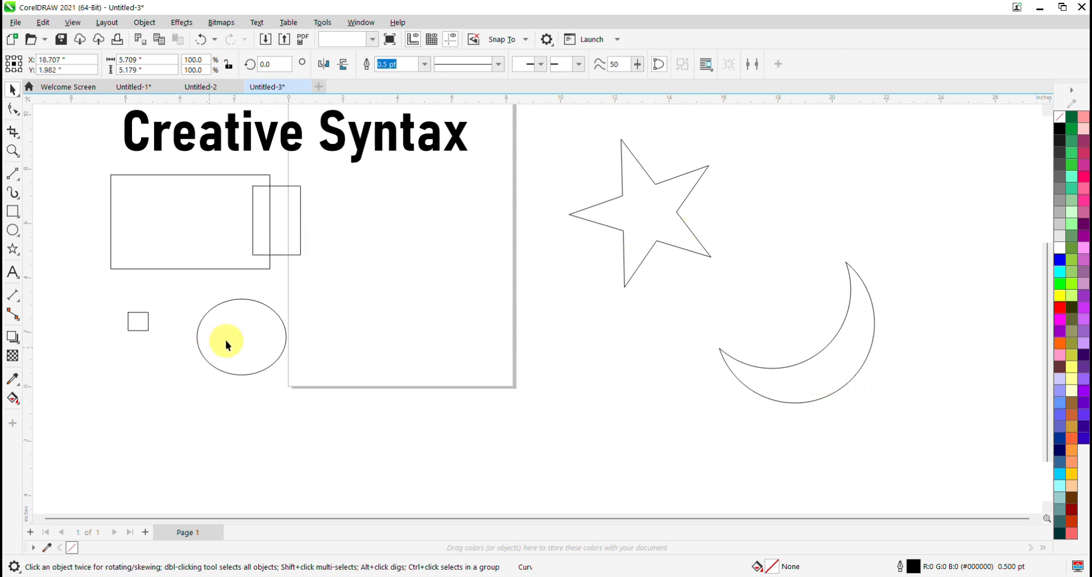
# - Move the ellipse onto the star, enlarge it, and shift the star so its points extend beyond the ellipse's upper right
pyautogui.moveTo(225, 339); pyautogui.dragTo(594, 224)
pyautogui.moveTo(657, 282); pyautogui.dragTo(692, 315)
pyautogui.moveTo(654, 237); pyautogui.dragTo(640, 231)
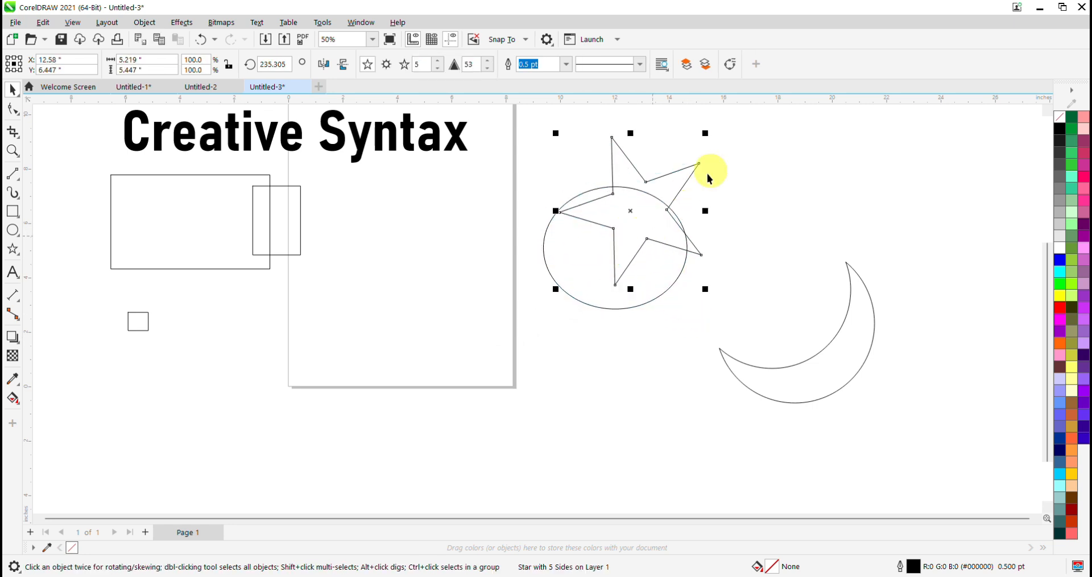
pyautogui.click(674, 176)
pyautogui.moveTo(674, 177); pyautogui.dragTo(693, 179)
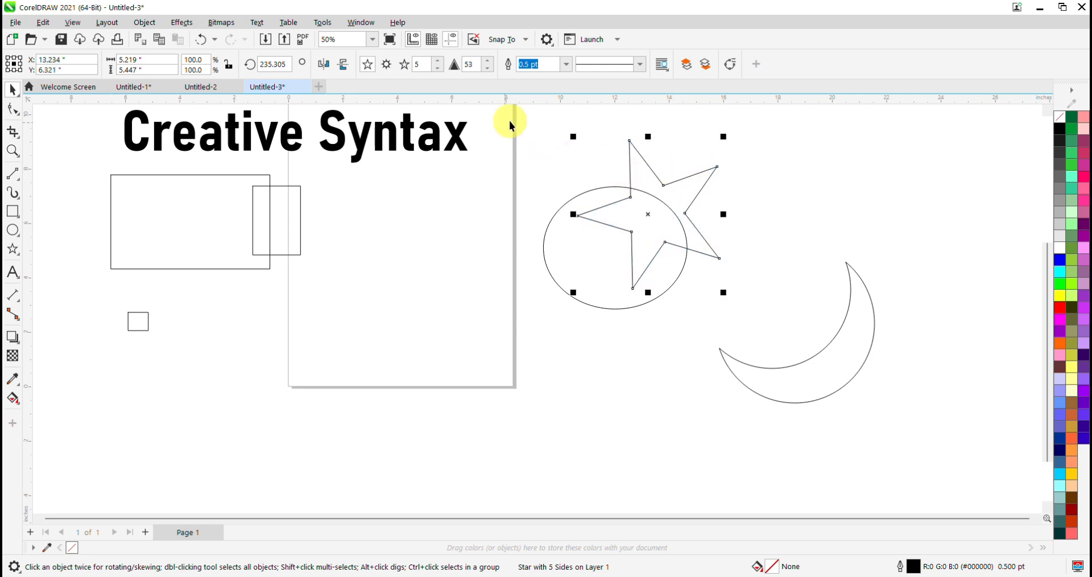
# - Weld the overlapping ellipse and star into one shape and move it slightly down and right
pyautogui.moveTo(715, 278); pyautogui.dragTo(748, 341)
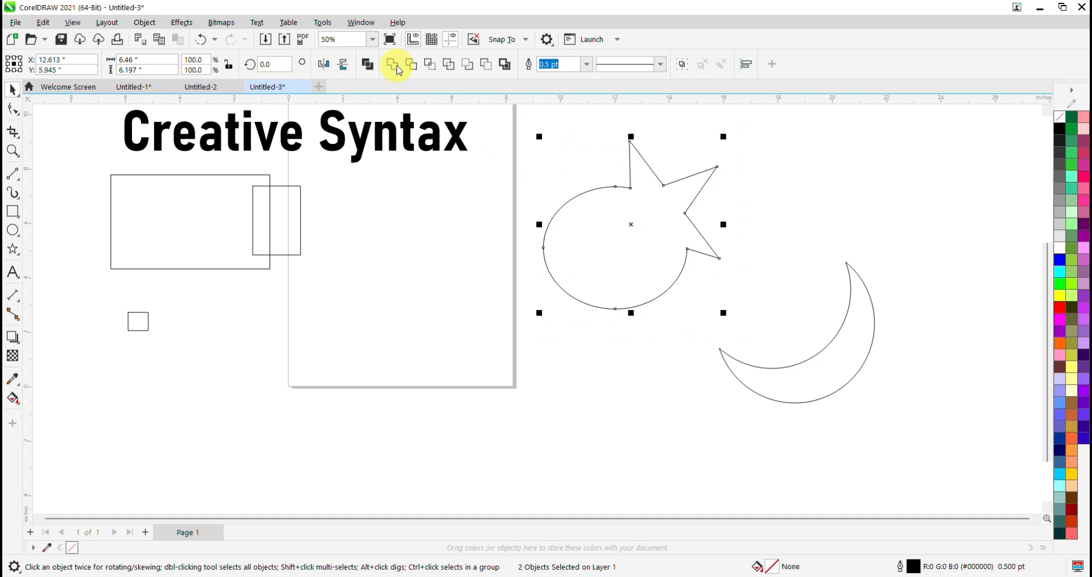
pyautogui.click(399, 67)
pyautogui.click(807, 202)
pyautogui.moveTo(586, 200); pyautogui.dragTo(642, 221)
# - Trim the large rectangle with the overlapping upright rectangle and move the upright one onto the page to expose the notch
pyautogui.click(483, 247)
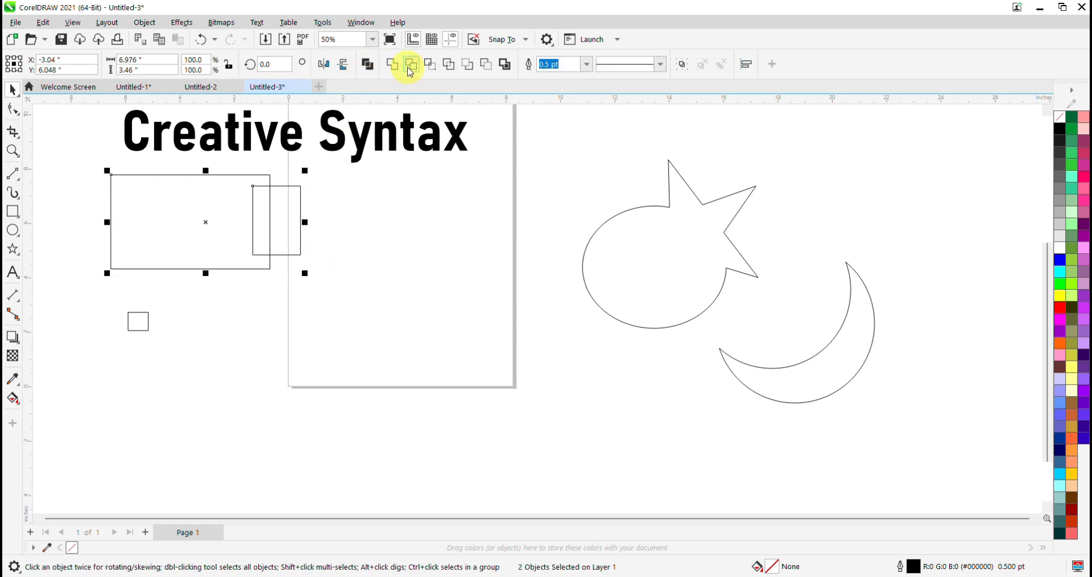
pyautogui.click(411, 65)
pyautogui.click(288, 214)
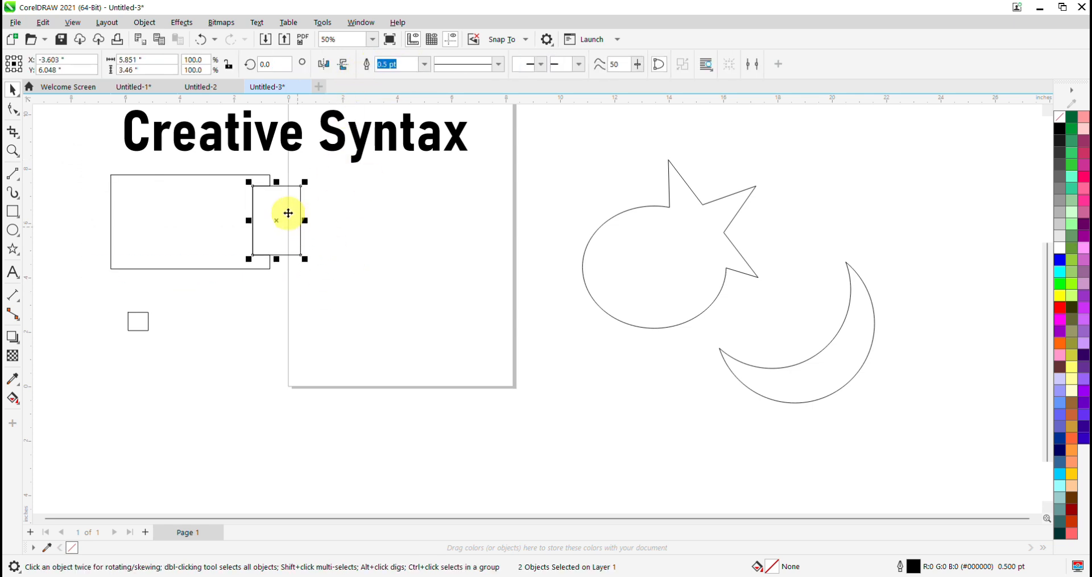
pyautogui.moveTo(288, 214); pyautogui.dragTo(346, 237)
pyautogui.click(196, 223)
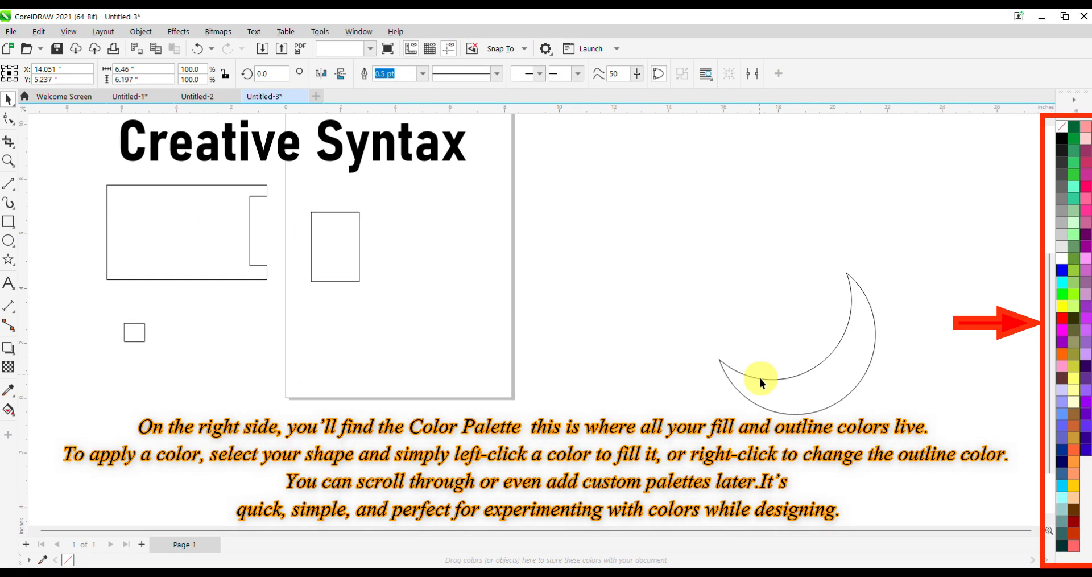
# - Delete the crescent shape
pyautogui.click(760, 378)
pyautogui.rightClick(761, 377)
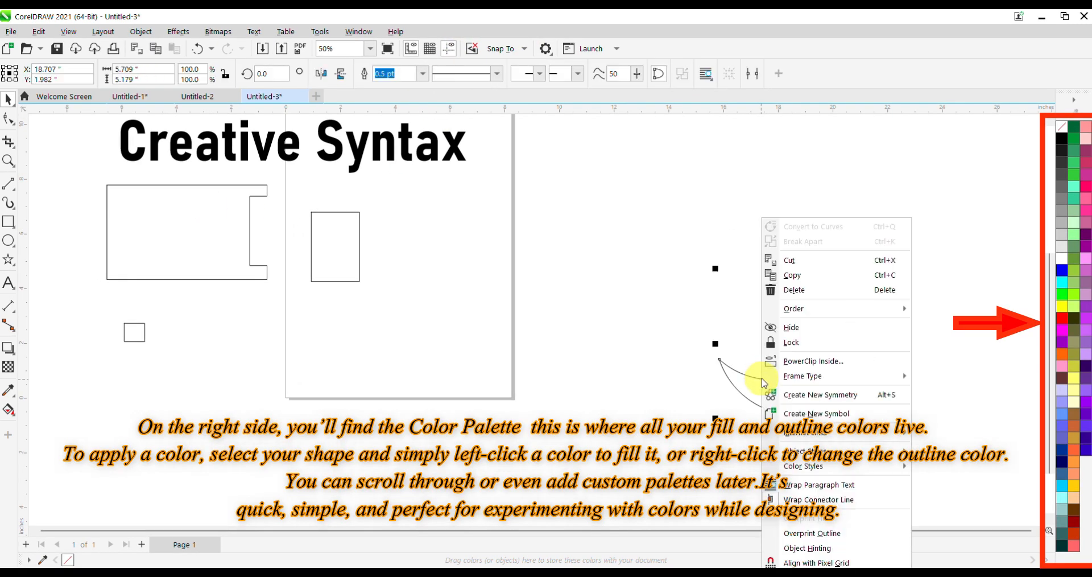
pyautogui.click(794, 289)
# - Draw an ellipse about 6.4 by 4.8 inches right of the page and try several palette fills, finishing with muted pink
pyautogui.click(4, 241)
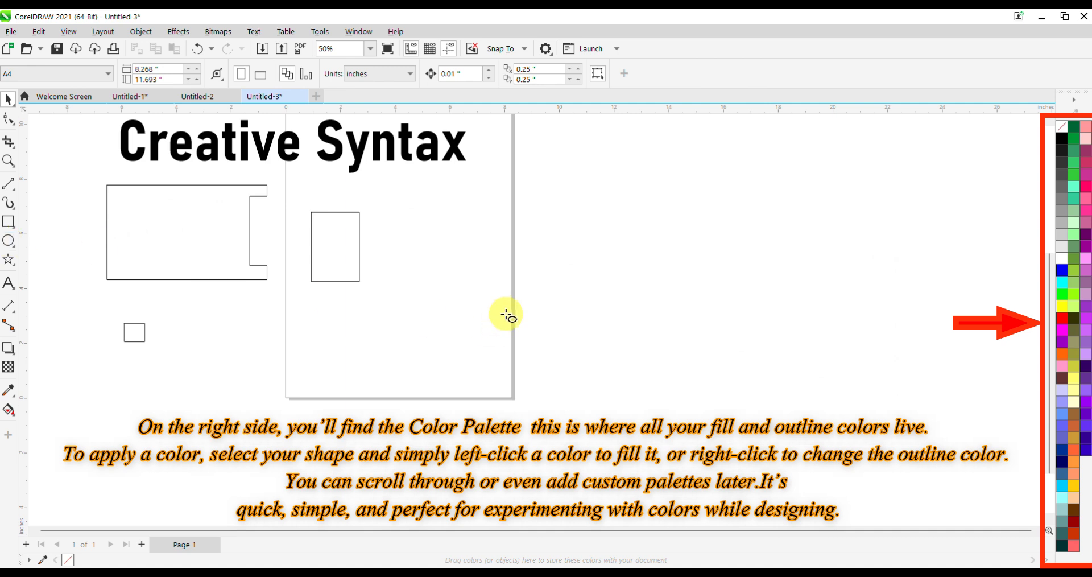
pyautogui.moveTo(519, 295); pyautogui.dragTo(693, 424)
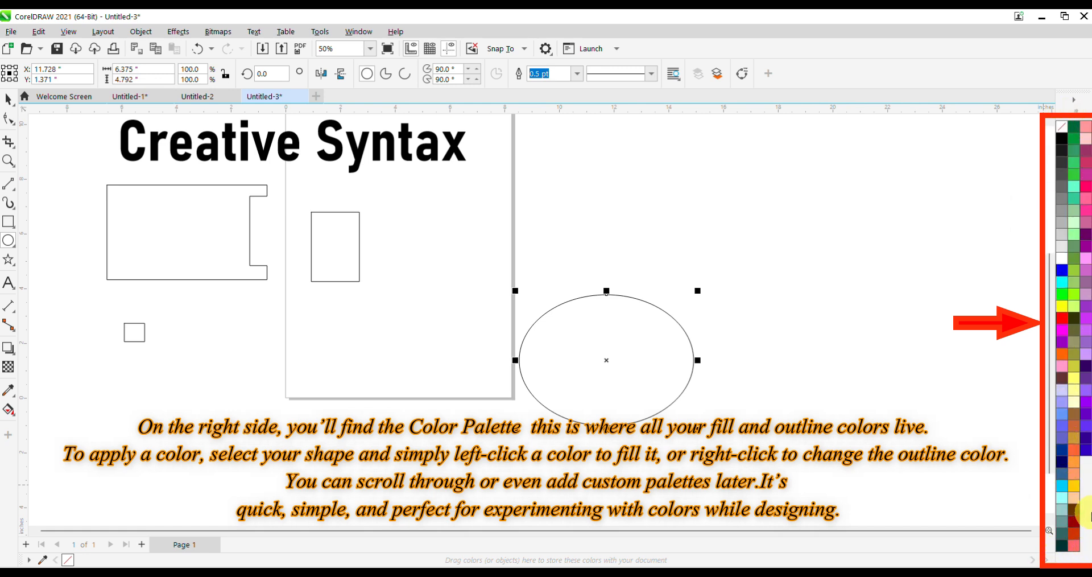
pyautogui.click(1085, 210)
pyautogui.click(1075, 296)
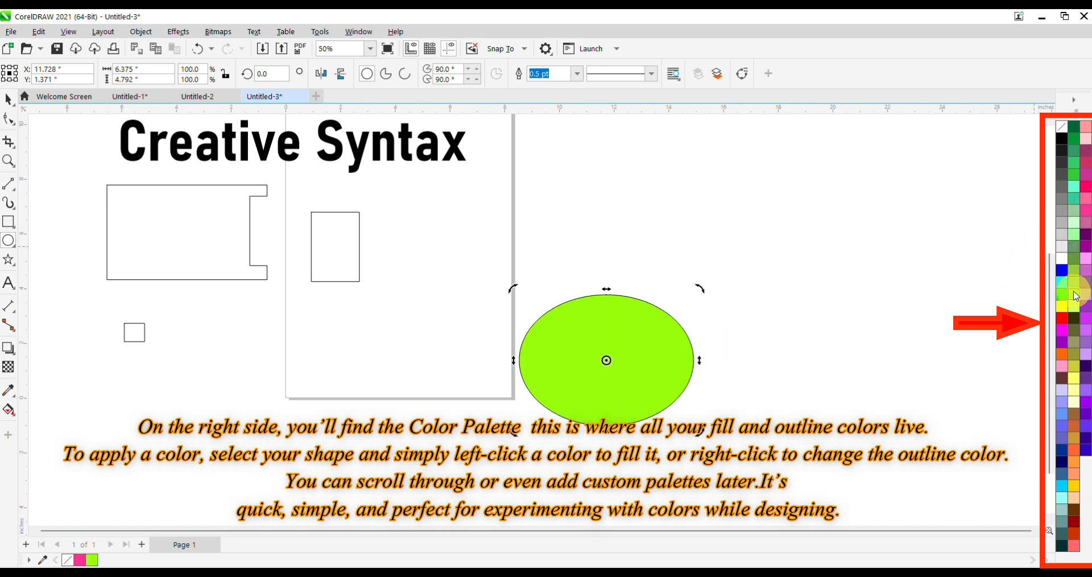
pyautogui.click(1073, 340)
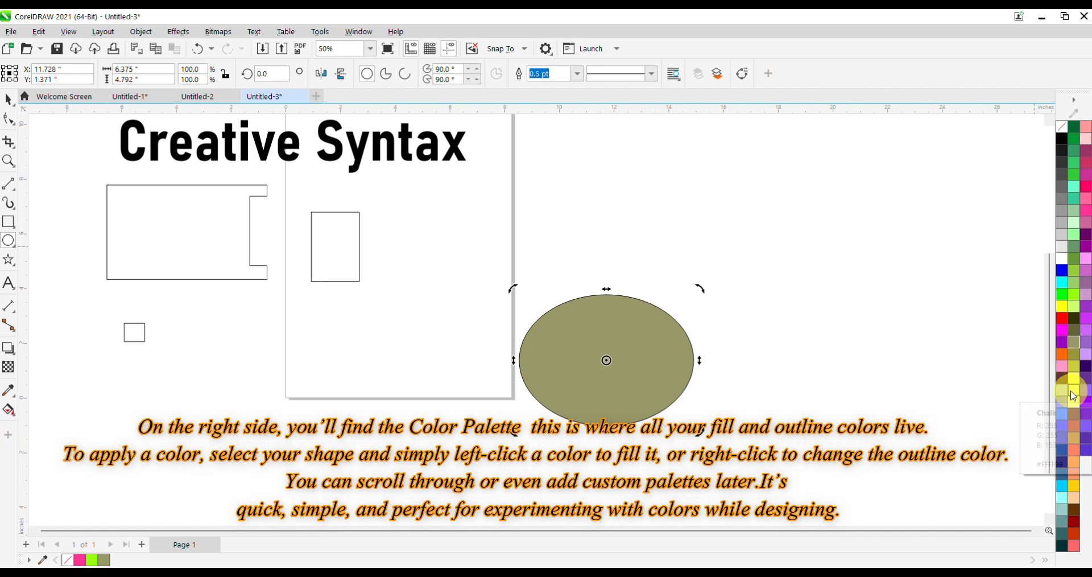
pyautogui.click(1073, 387)
pyautogui.click(1072, 440)
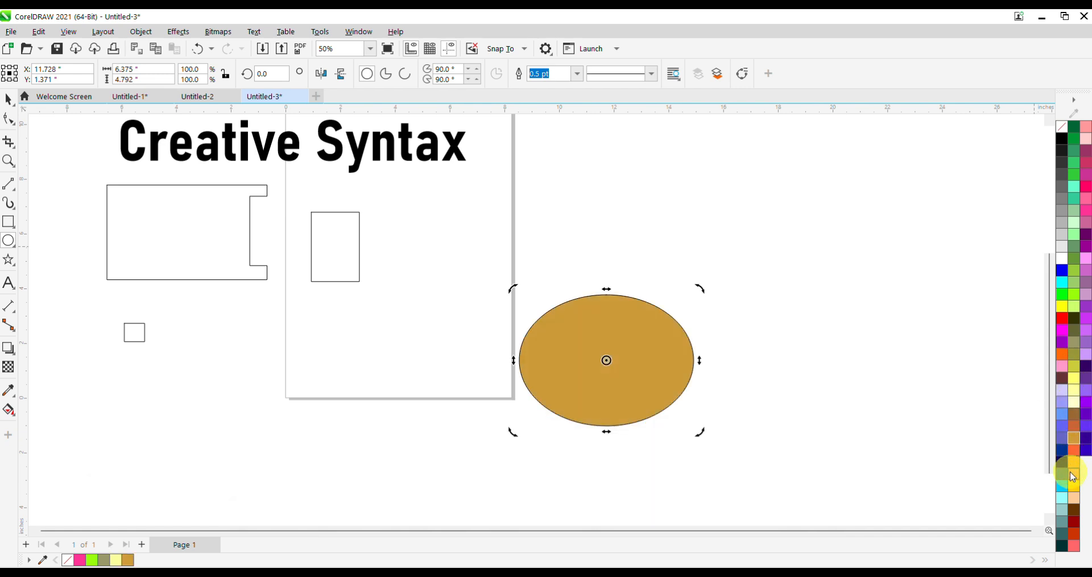
pyautogui.click(1061, 474)
pyautogui.click(1086, 186)
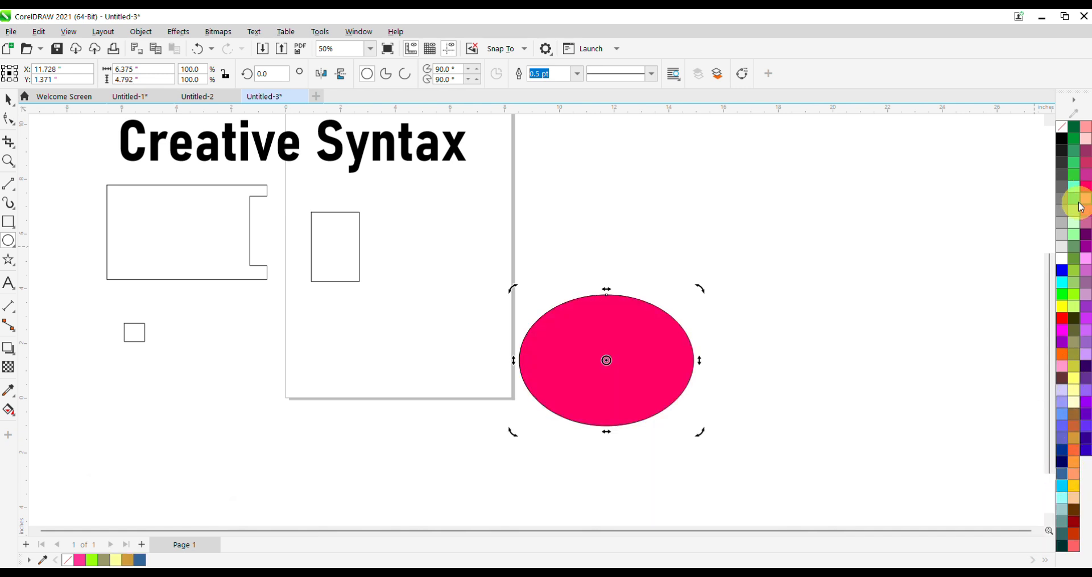
pyautogui.click(1086, 223)
# - Move the "Creative Syntax" text above the pink ellipse and try several palette fills on it, finishing with bright green
pyautogui.click(439, 151)
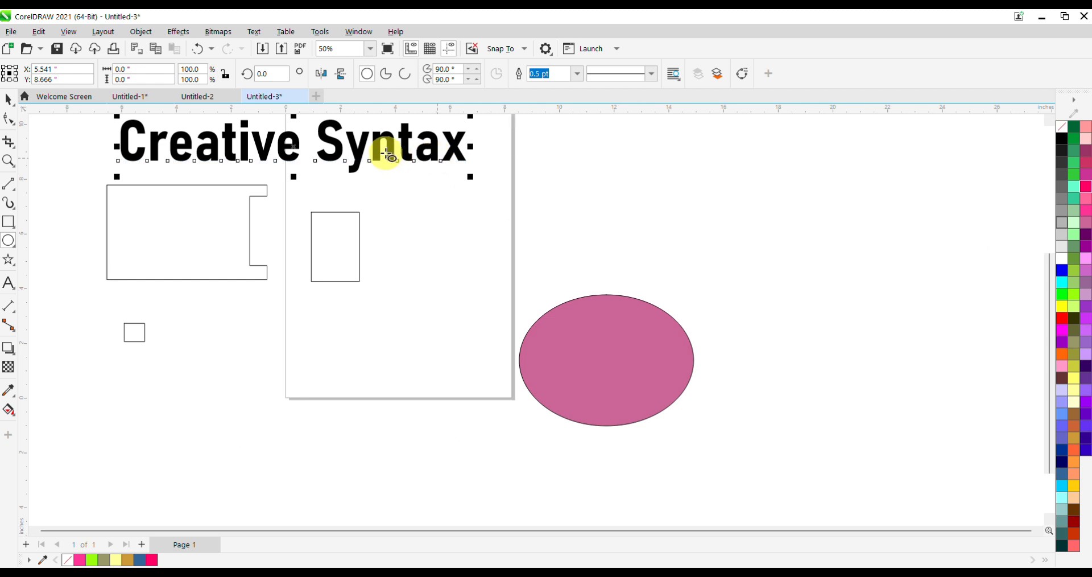
pyautogui.moveTo(307, 146); pyautogui.dragTo(823, 226)
pyautogui.click(1074, 197)
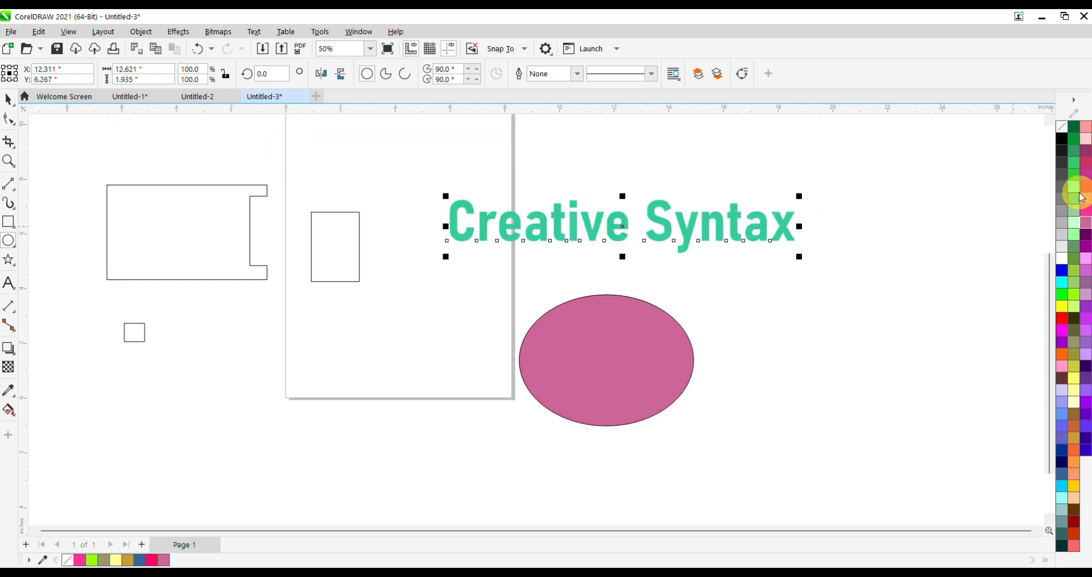
pyautogui.click(1085, 162)
pyautogui.click(1074, 190)
pyautogui.click(1062, 213)
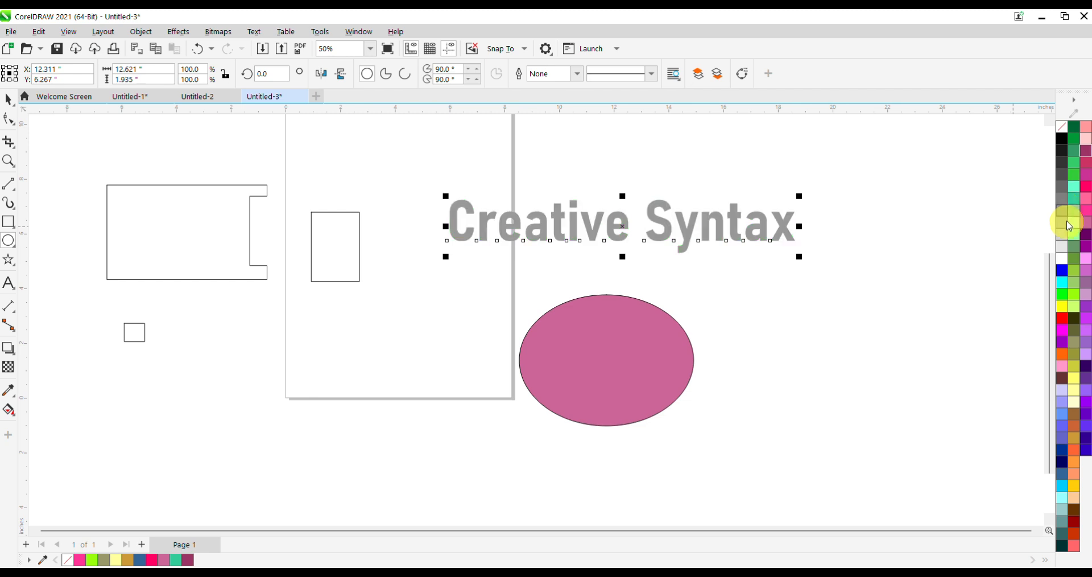
pyautogui.click(1074, 246)
pyautogui.click(1065, 274)
pyautogui.click(1086, 282)
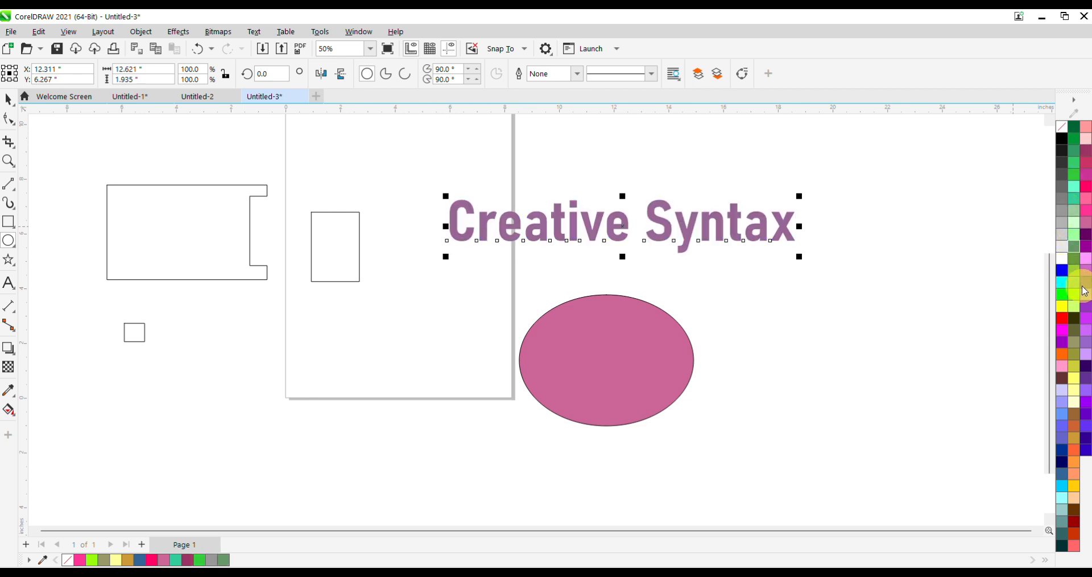
pyautogui.click(1076, 178)
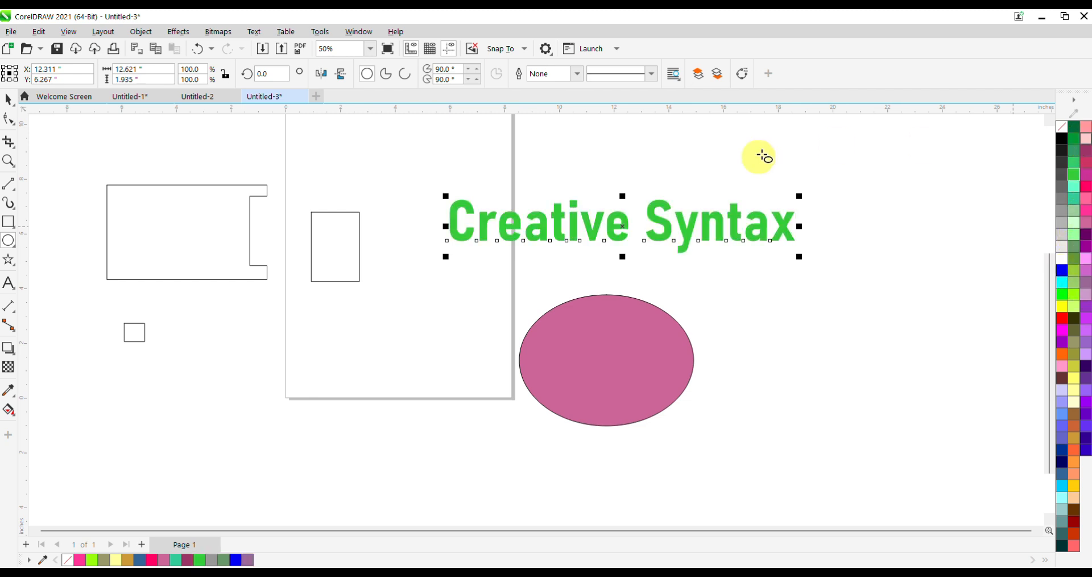
pyautogui.press('F8')
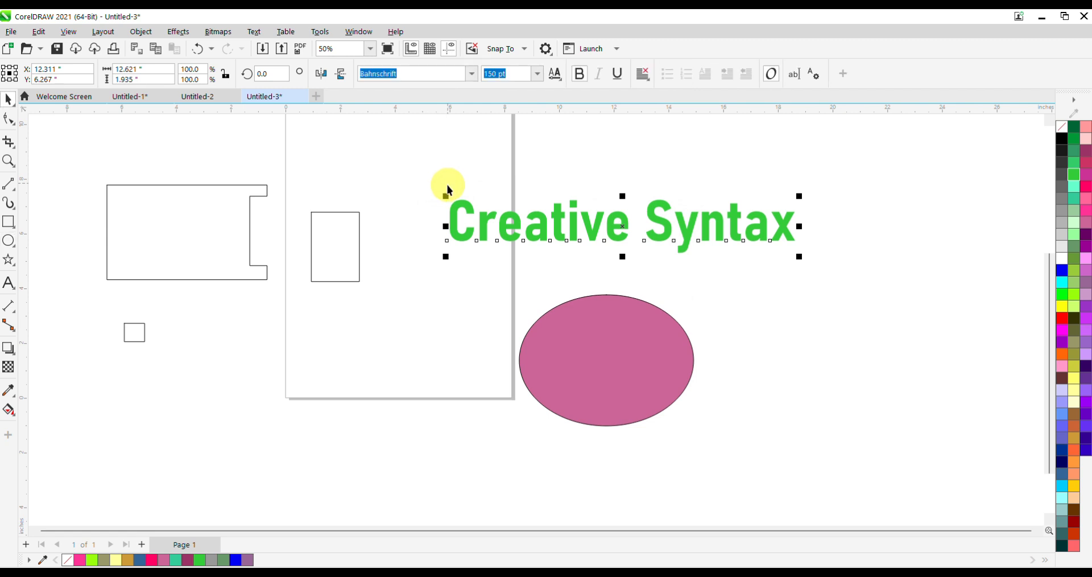
# - Recolor only the word "Syntax" in the "Creative Syntax" text, trying yellow and finishing with red
pyautogui.click(661, 218)
pyautogui.moveTo(649, 214); pyautogui.dragTo(810, 212)
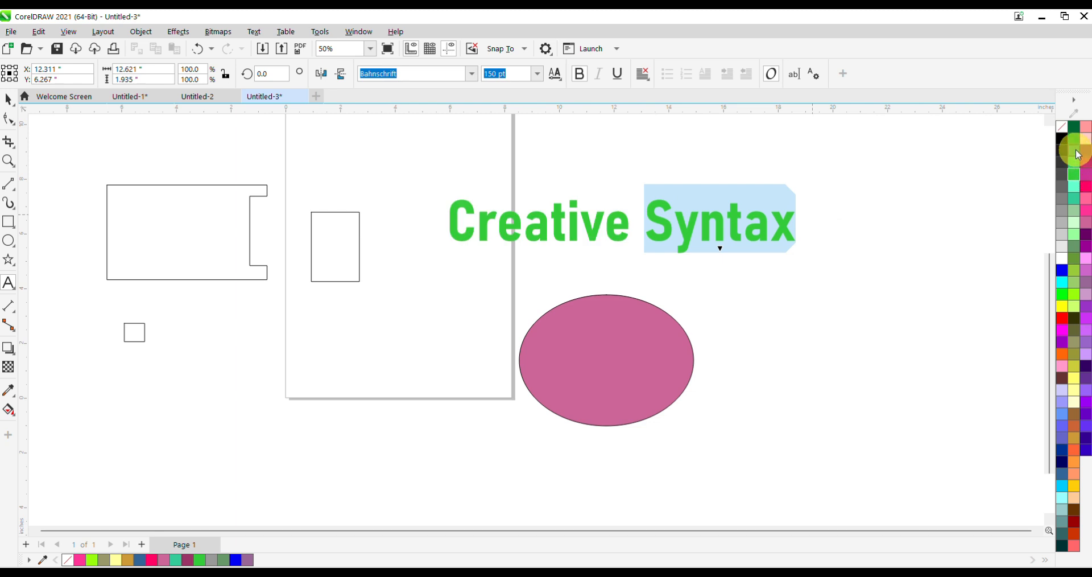
pyautogui.click(1062, 308)
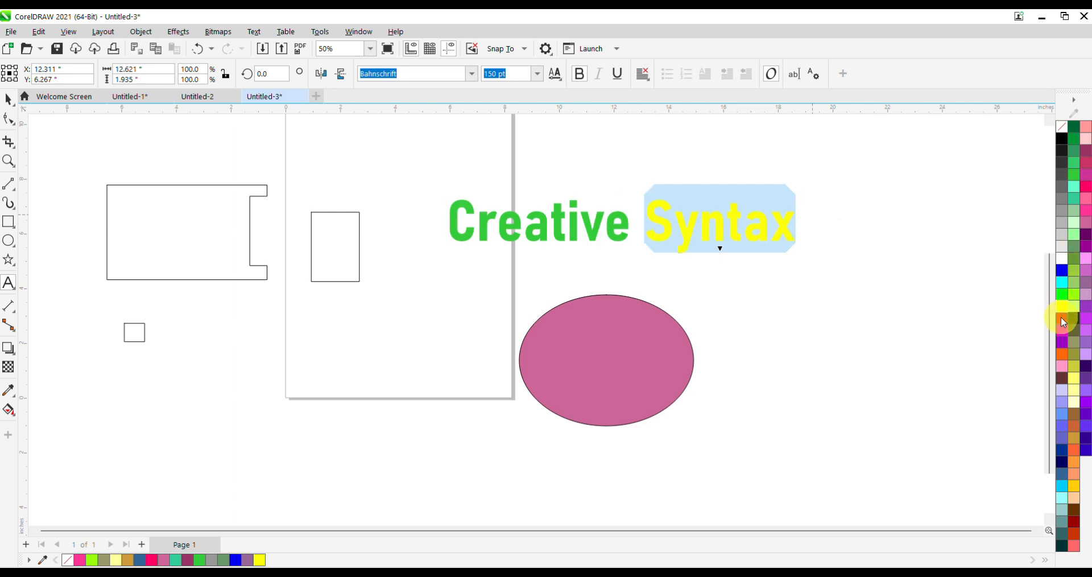
pyautogui.click(1062, 319)
pyautogui.click(8, 99)
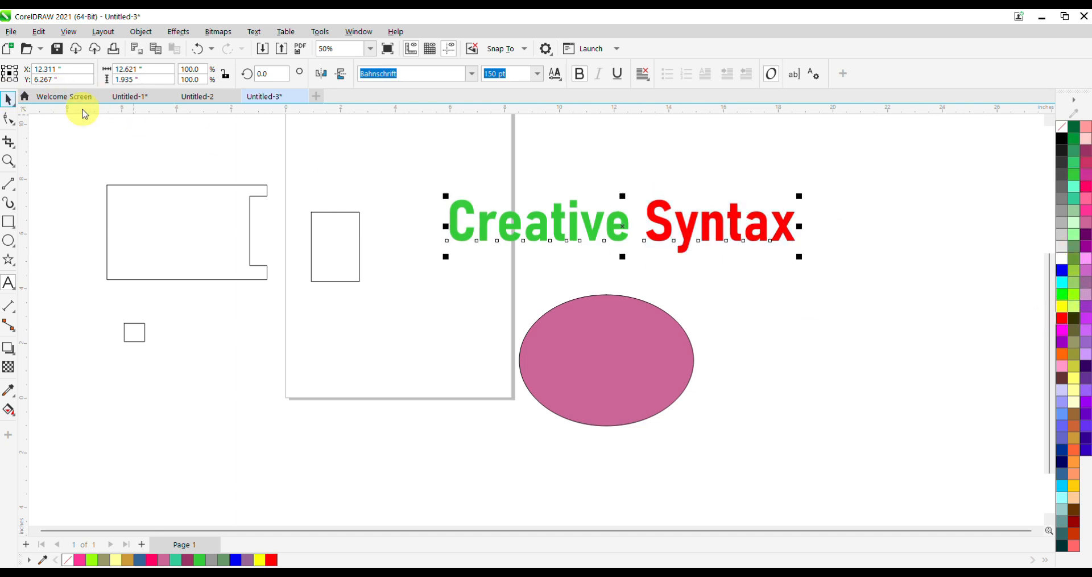
pyautogui.press('Escape')
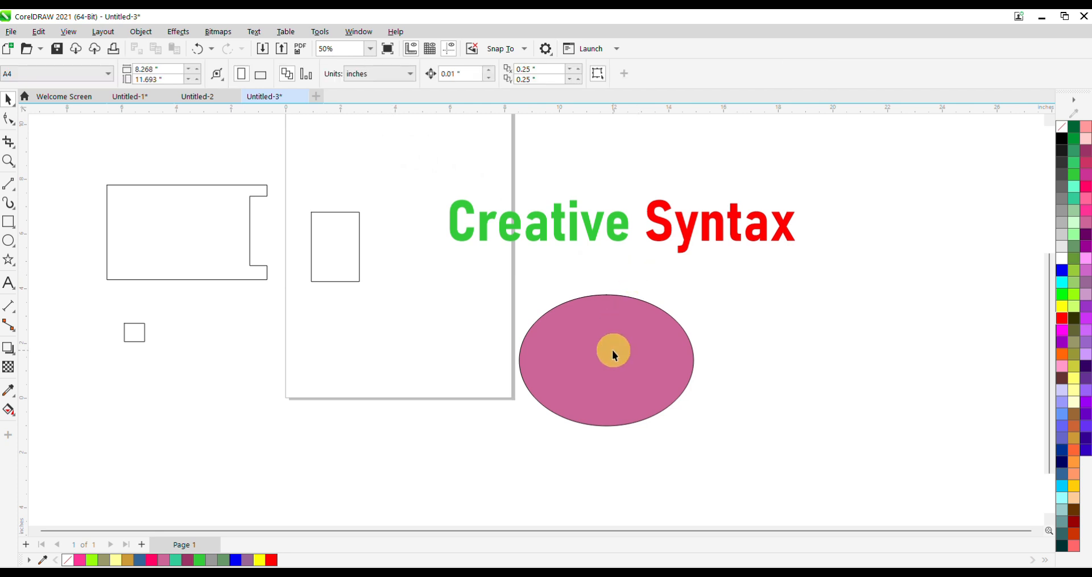
# - Give the pink ellipse a bright green outline and inspect its edge close up
pyautogui.click(618, 295)
pyautogui.scroll(5, 618, 295)
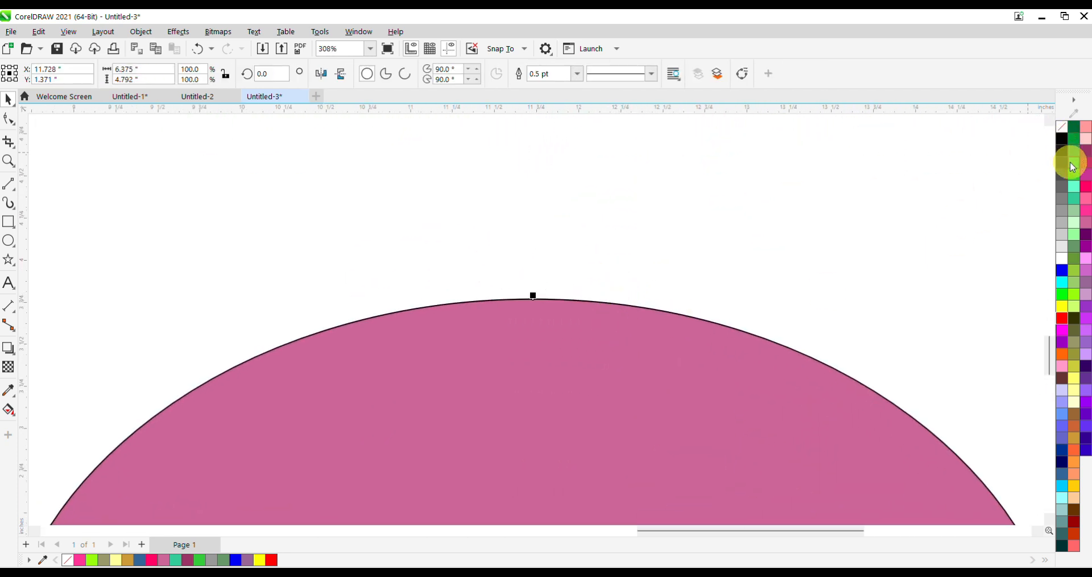
pyautogui.rightClick(1065, 297)
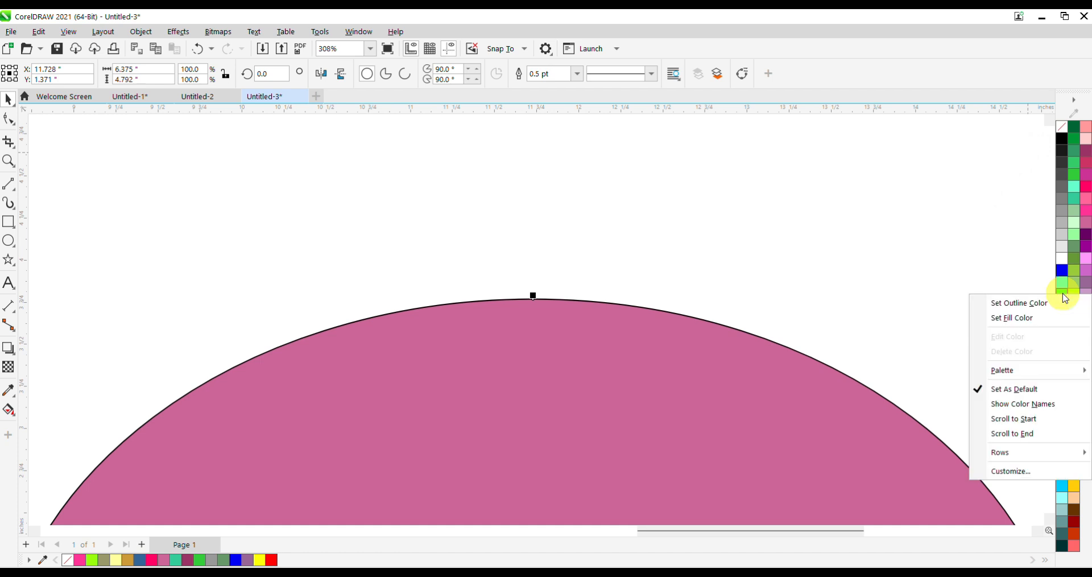
pyautogui.click(1038, 307)
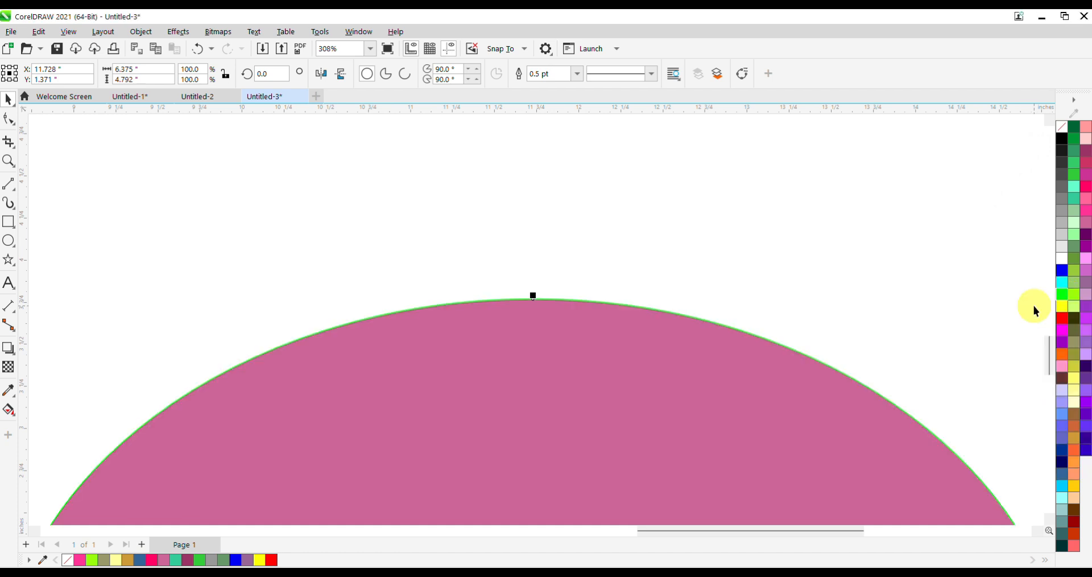
pyautogui.scroll(4, 543, 302)
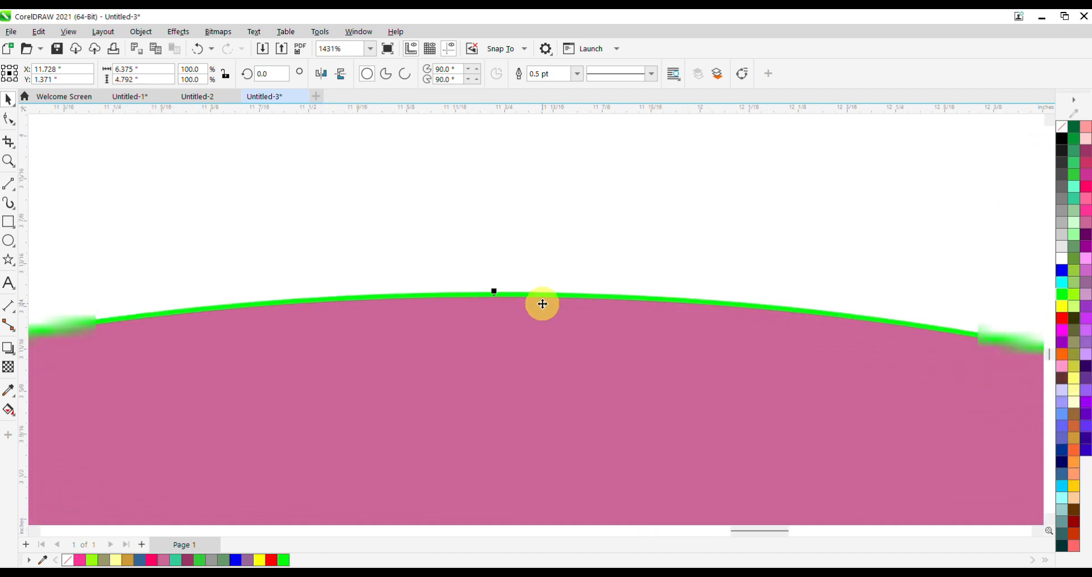
pyautogui.scroll(-15, 542, 303)
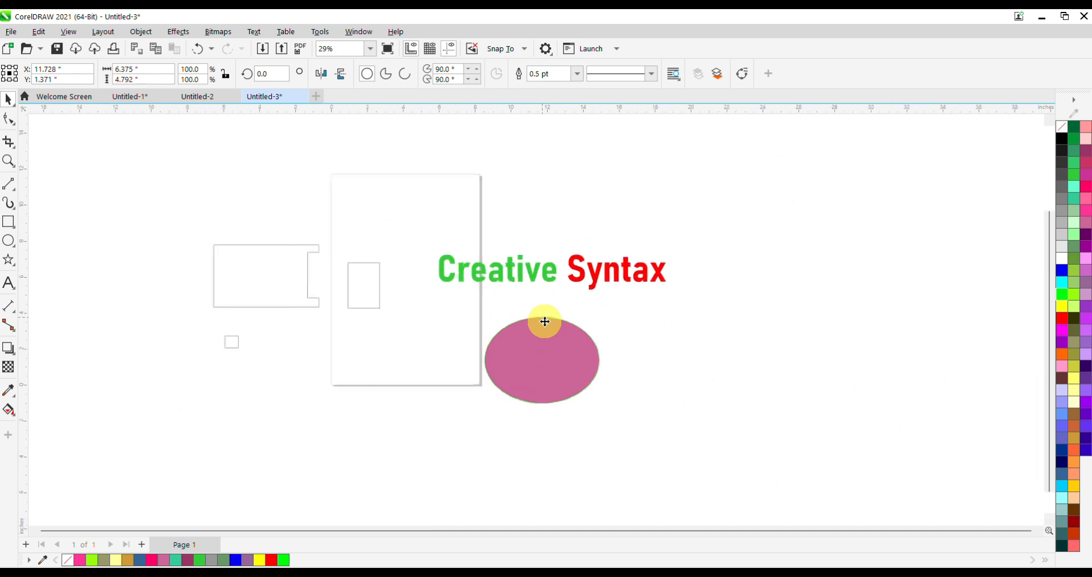
pyautogui.scroll(3, 544, 321)
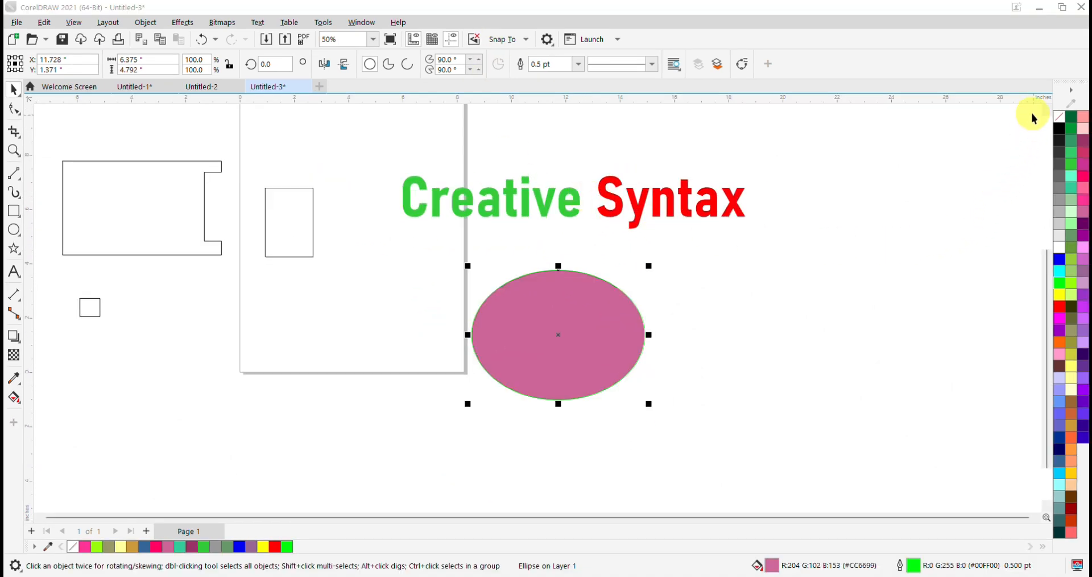
pyautogui.scroll(1, 774, 148)
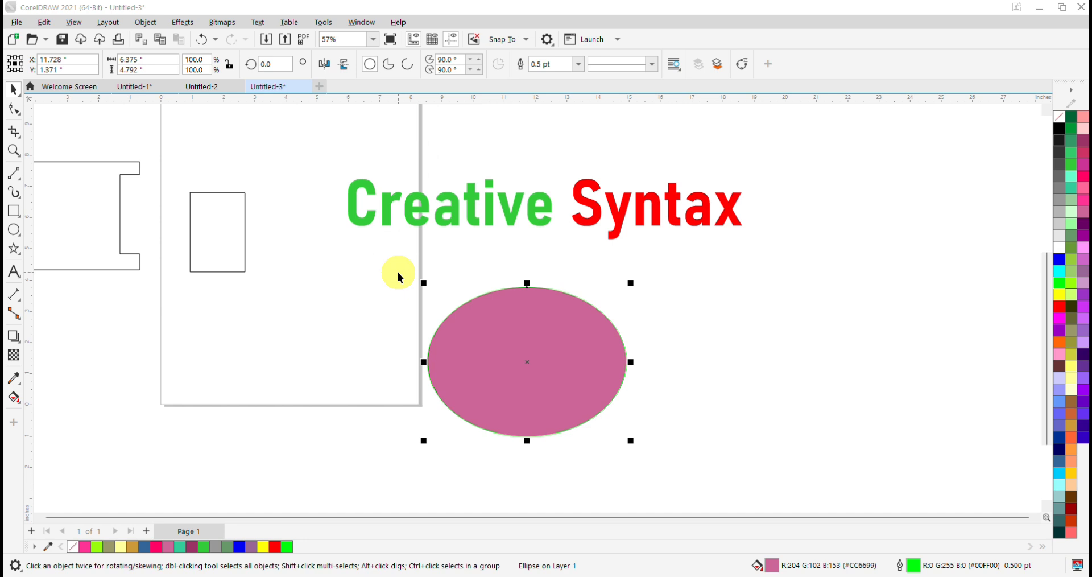
# - Display the Object Styles docker and close it again
pyautogui.click(370, 23)
pyautogui.moveTo(394, 196)
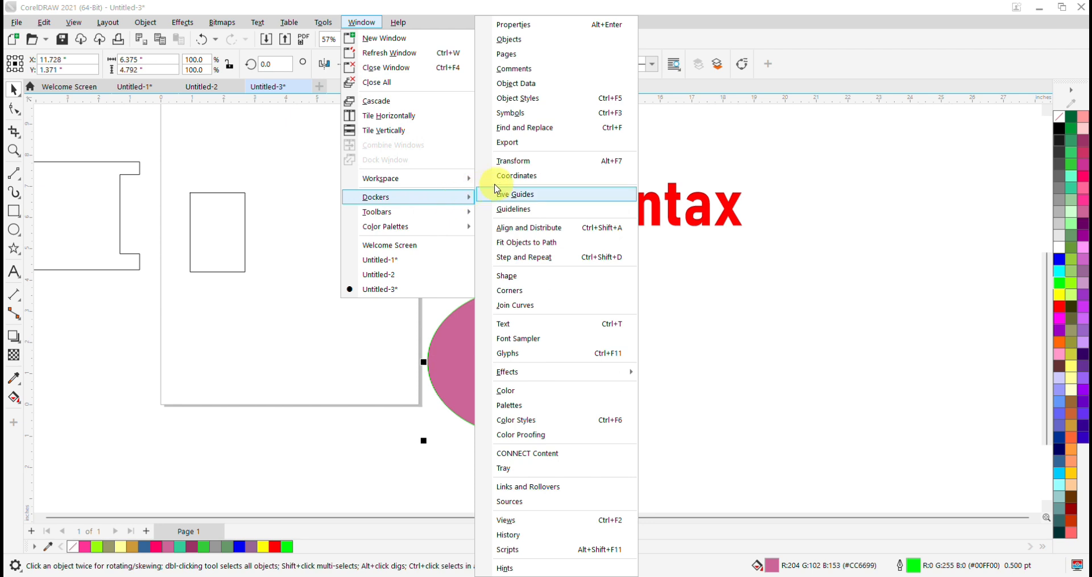
pyautogui.click(549, 98)
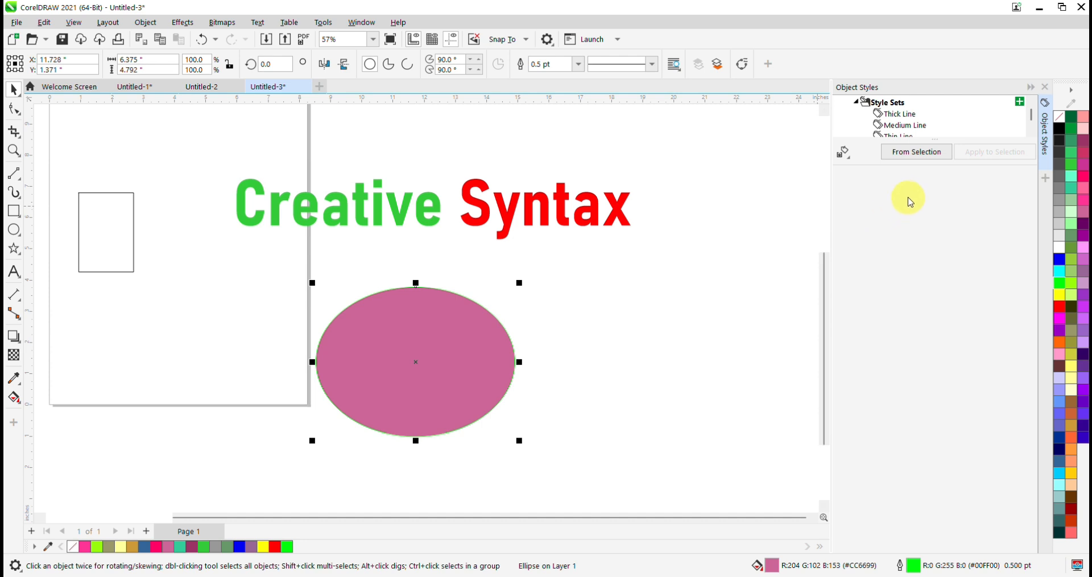
pyautogui.click(1046, 87)
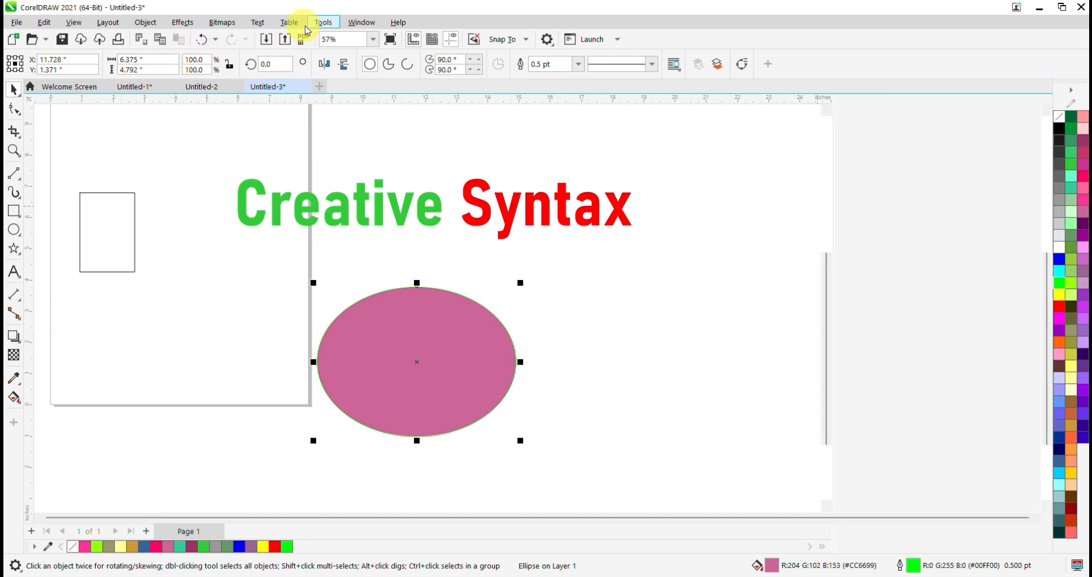
# - Display the Text docker and look through the list of dockers that can be added beside it
pyautogui.click(361, 22)
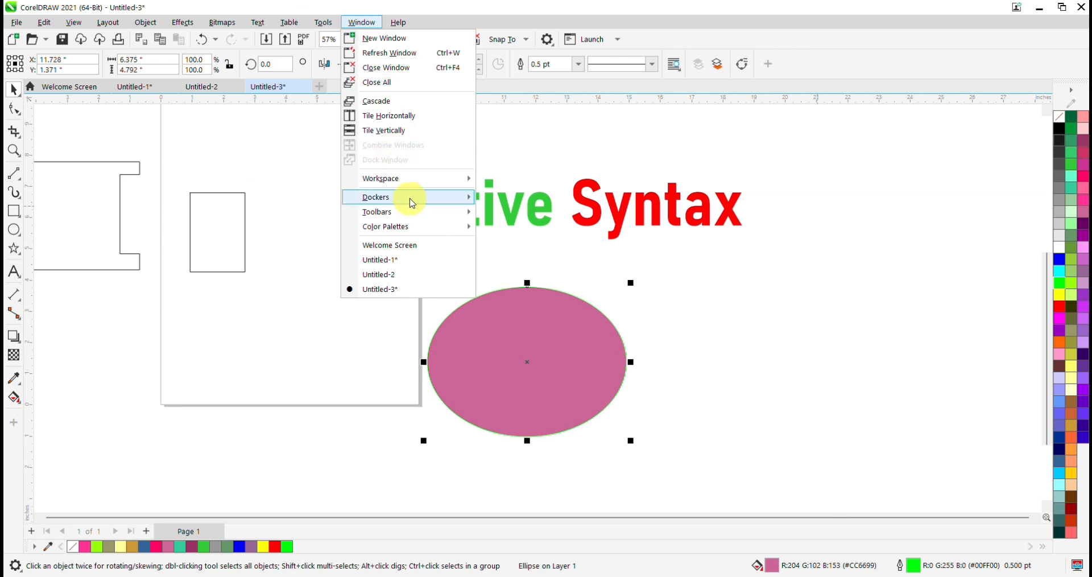
pyautogui.moveTo(421, 201)
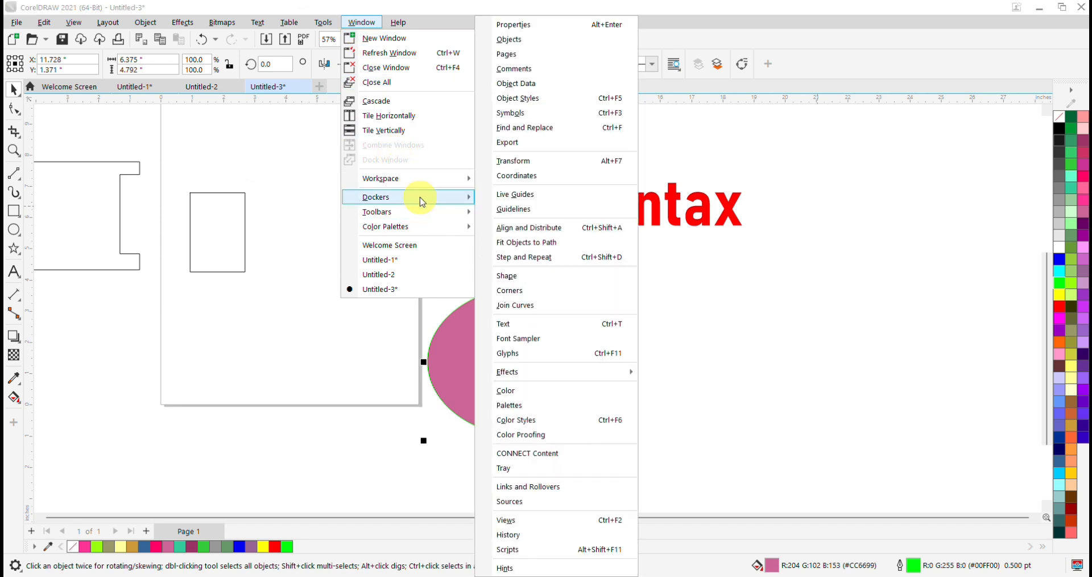
pyautogui.click(537, 325)
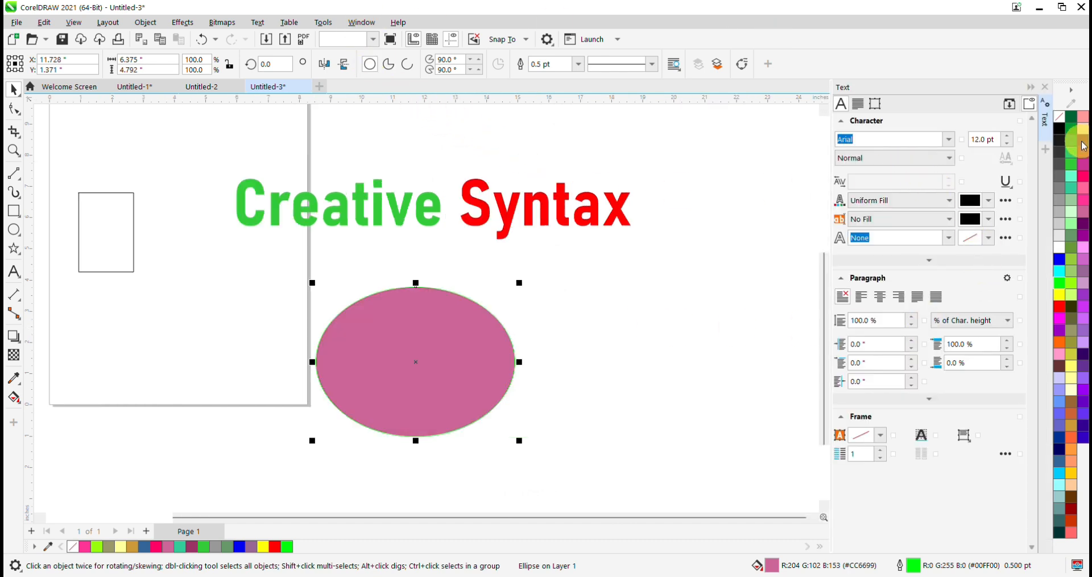
pyautogui.click(1045, 151)
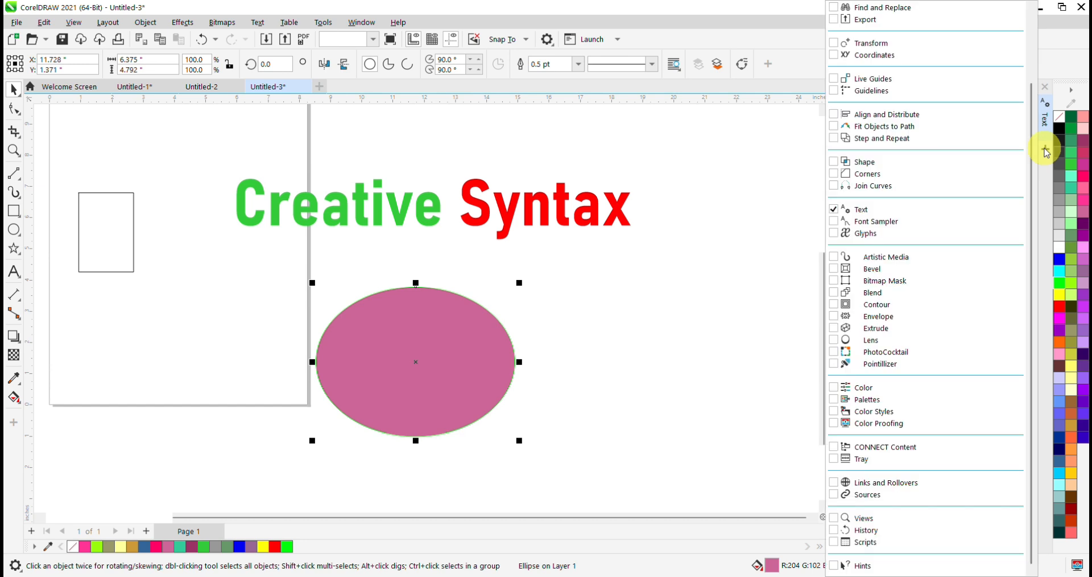
pyautogui.click(756, 301)
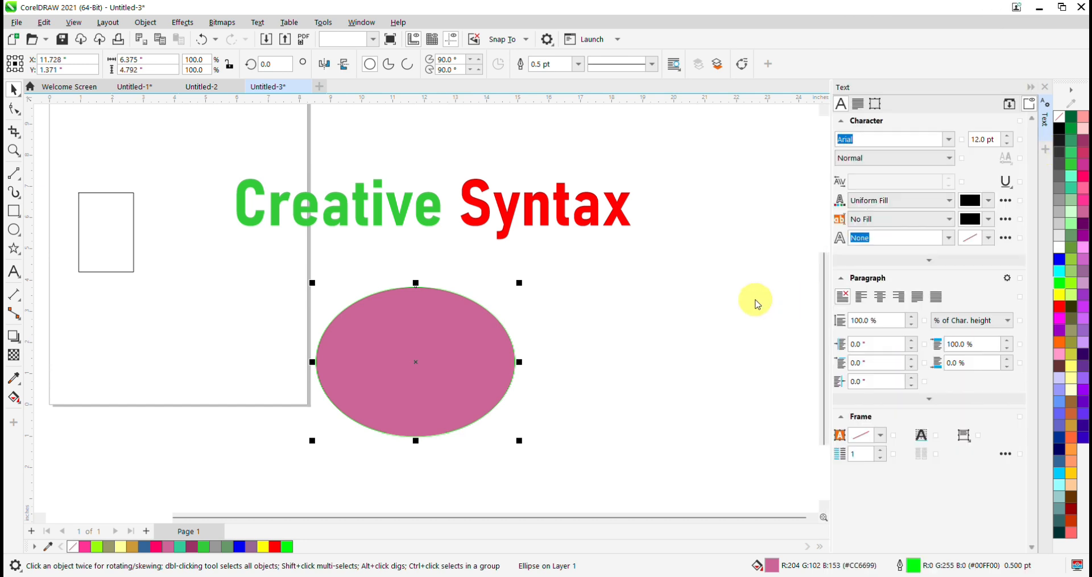
# - Open the Objects docker
pyautogui.click(364, 24)
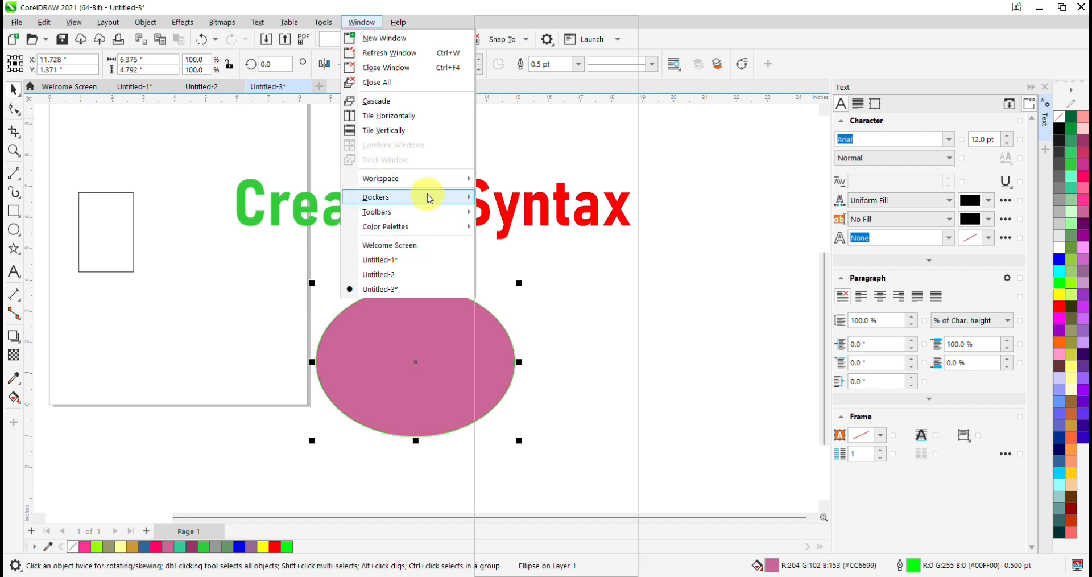
pyautogui.moveTo(445, 198)
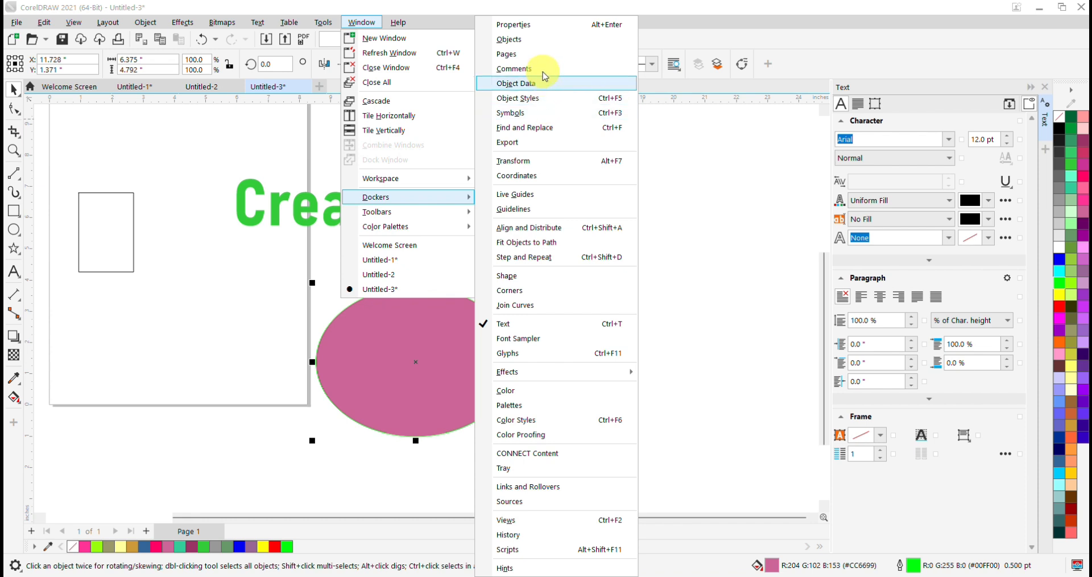
pyautogui.click(535, 40)
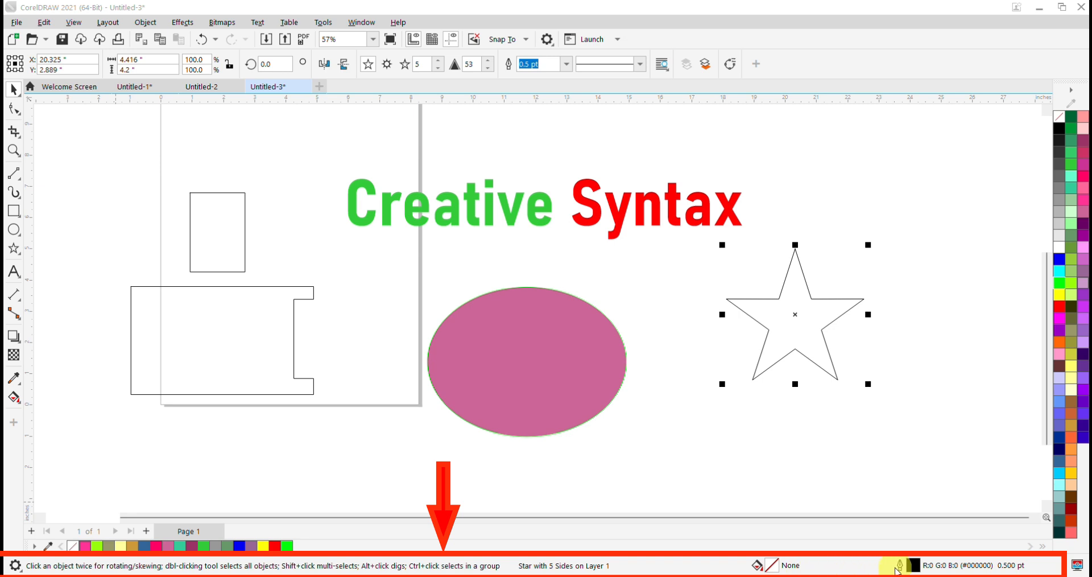
# - Select the ellipse, the "Creative Syntax" text, the star and the notched rectangle in turn to compare their status bar details
pyautogui.click(455, 390)
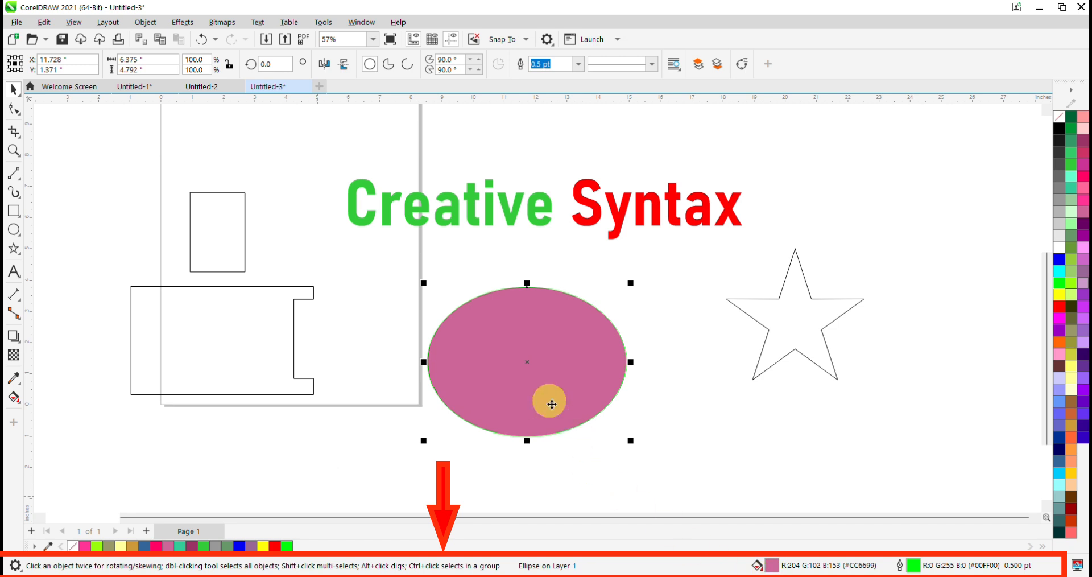
pyautogui.click(521, 204)
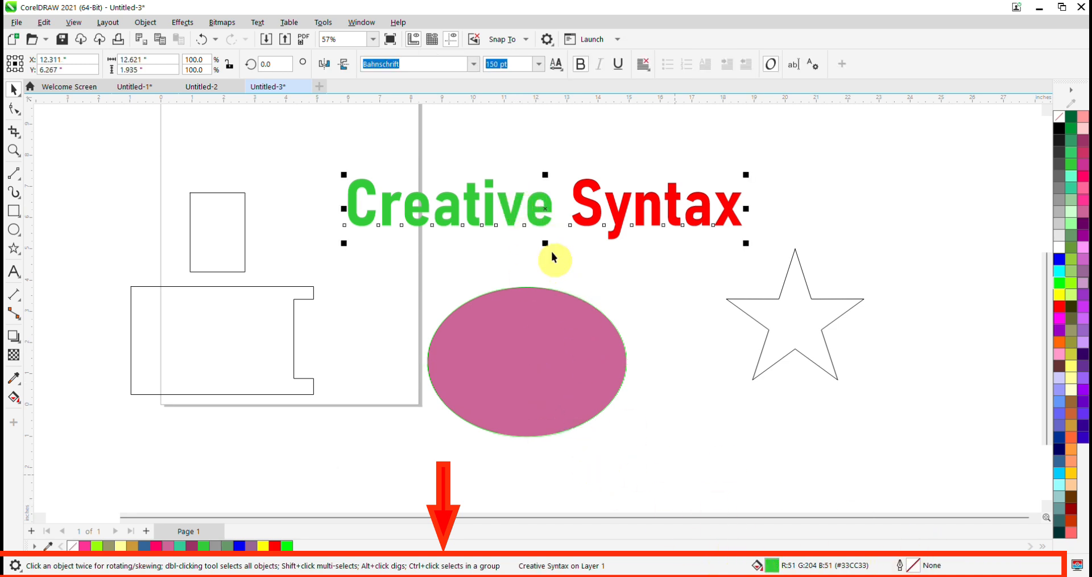
pyautogui.click(787, 336)
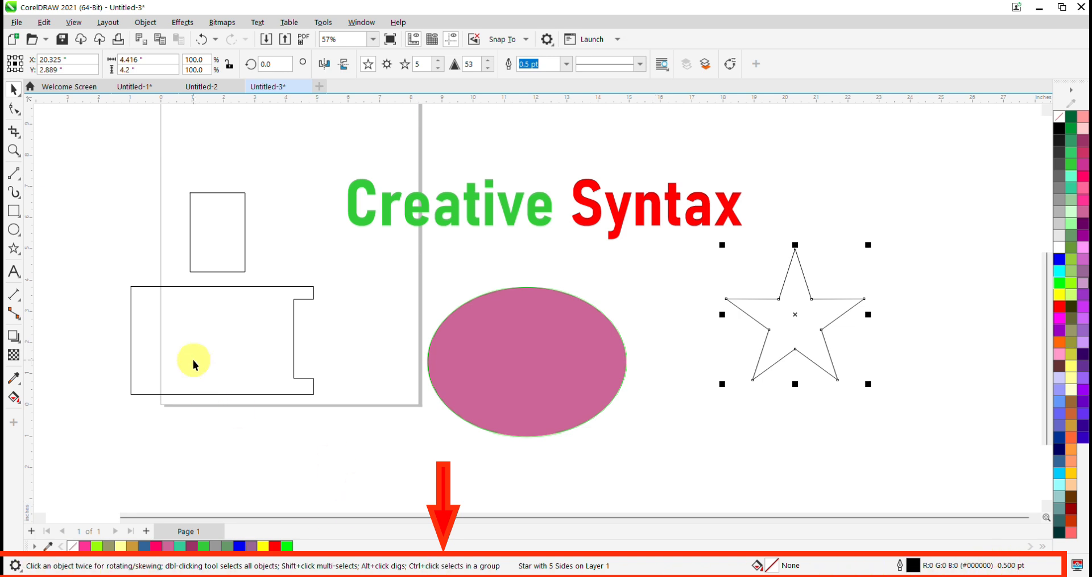
pyautogui.click(224, 356)
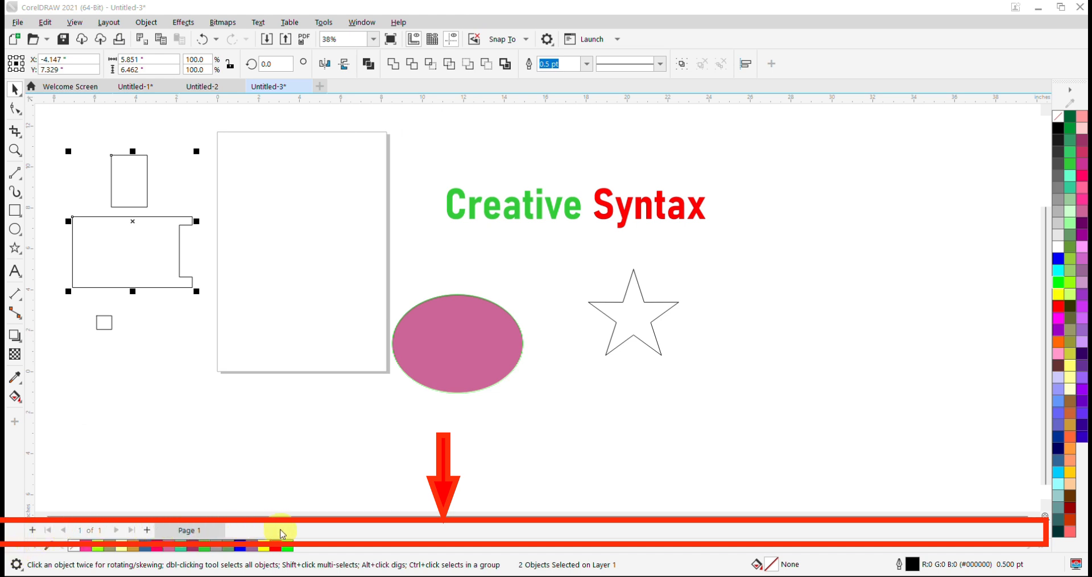
# - Add three new pages after page 1 of the document
pyautogui.click(148, 531)
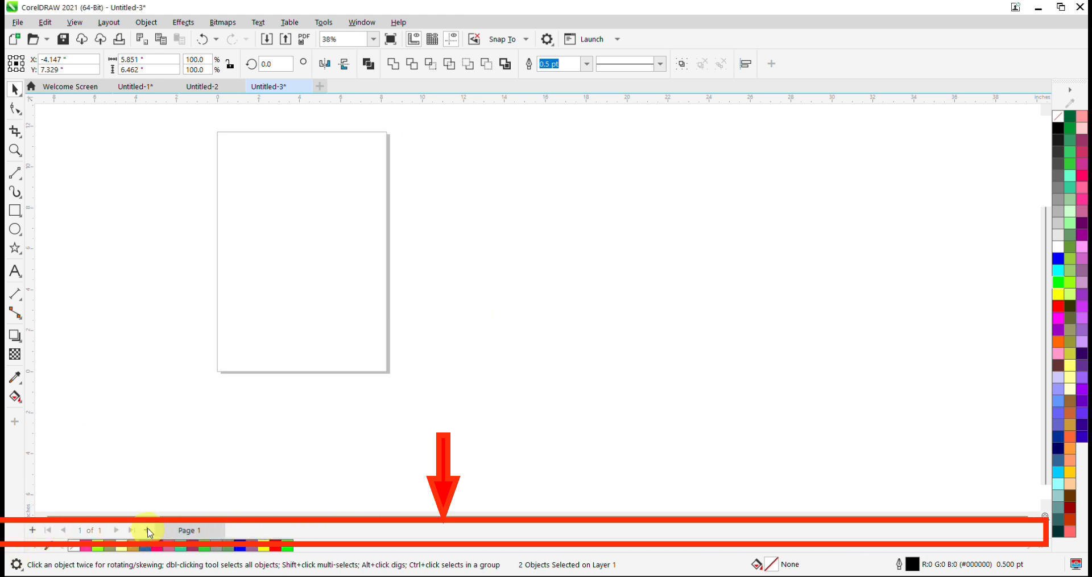
pyautogui.click(147, 531)
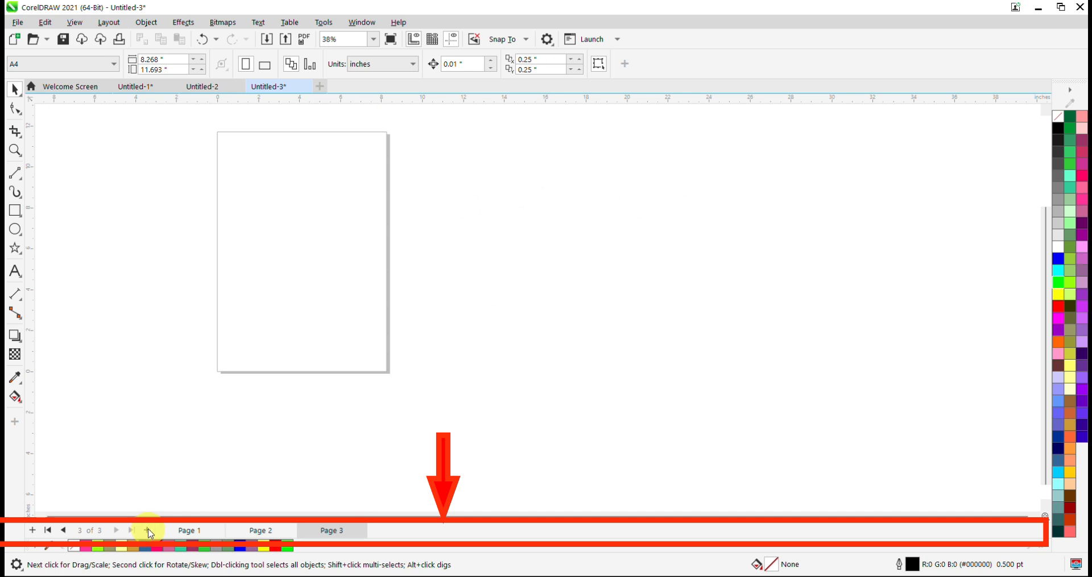
pyautogui.click(148, 531)
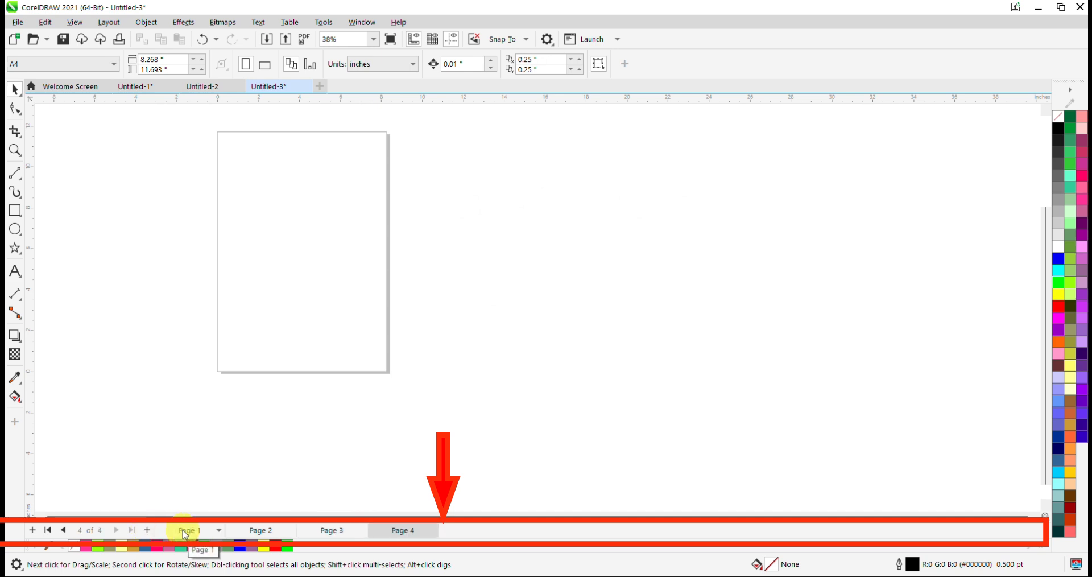
# - Draw a rectangle about 3.2 by 3.9 inches on page 4 and an ellipse about 2.8 by 4.2 inches on page 2
pyautogui.click(15, 210)
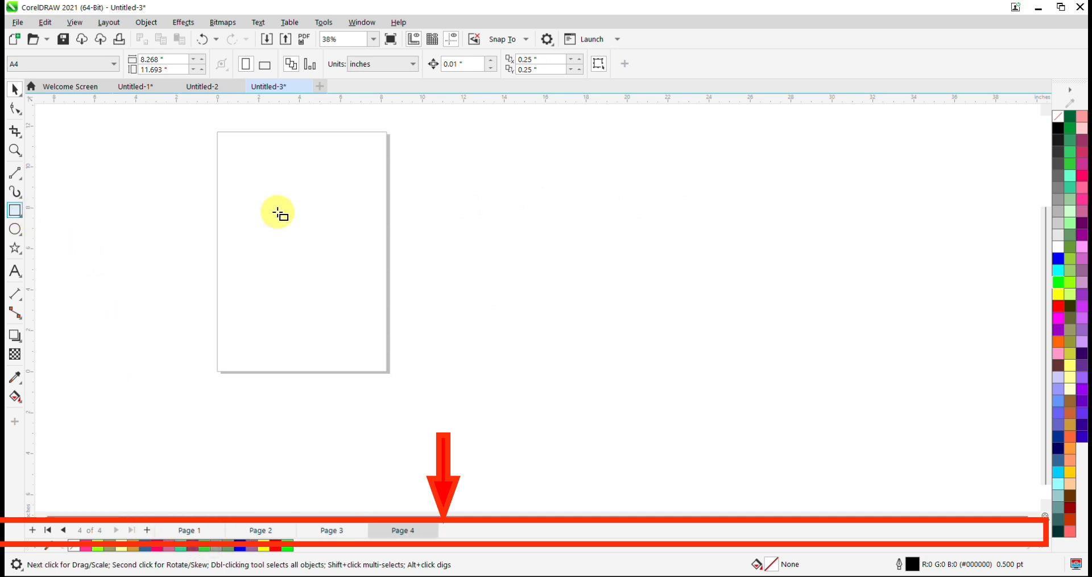
pyautogui.moveTo(271, 193); pyautogui.dragTo(339, 274)
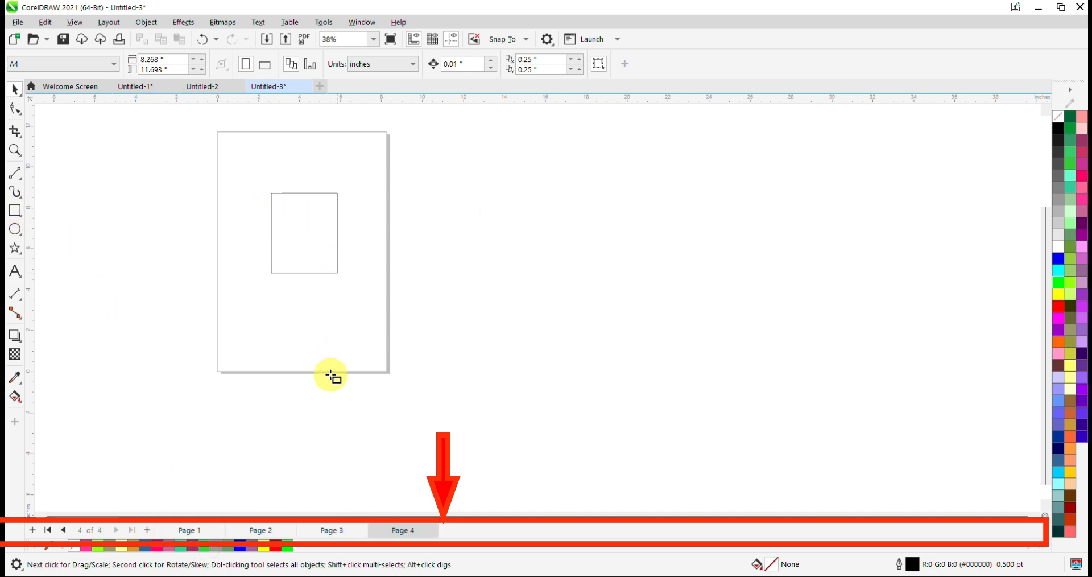
pyautogui.click(248, 528)
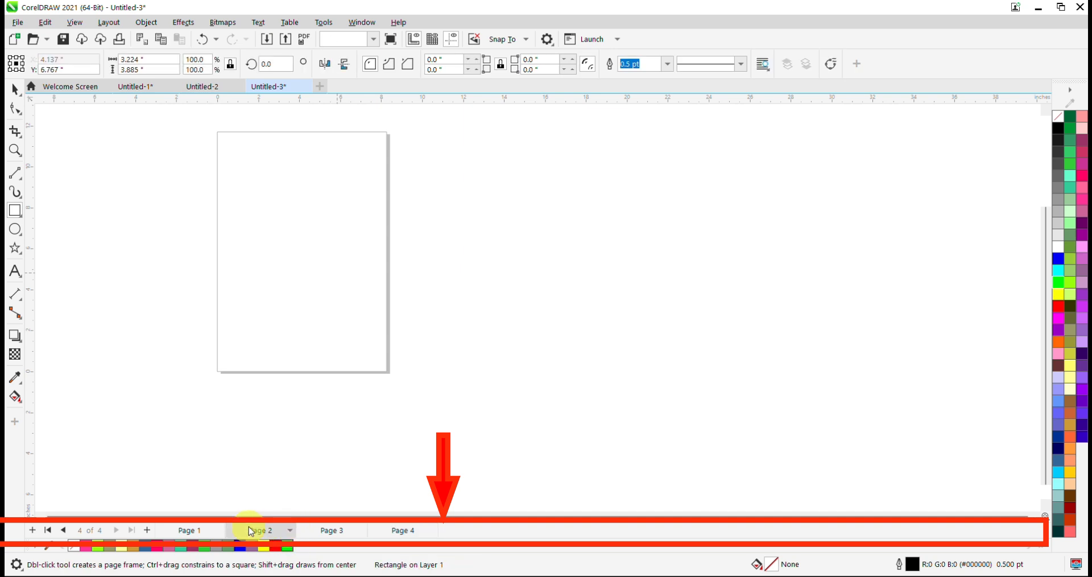
pyautogui.click(19, 230)
pyautogui.moveTo(244, 193); pyautogui.dragTo(310, 286)
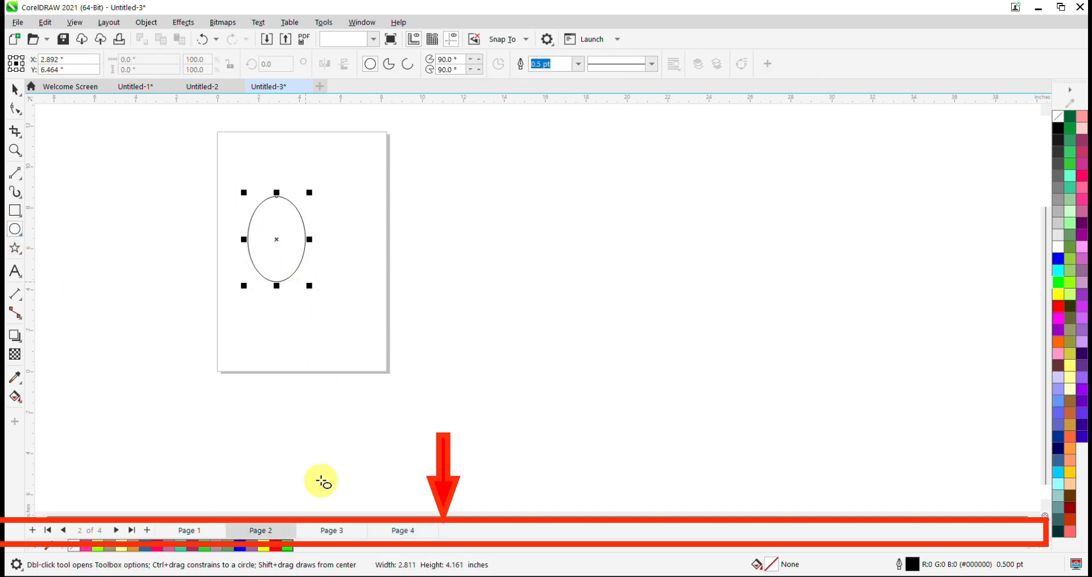
# - Draw a tilted three-pointed star about 7.4 by 8.3 inches on page 3
pyautogui.click(332, 534)
pyautogui.click(15, 249)
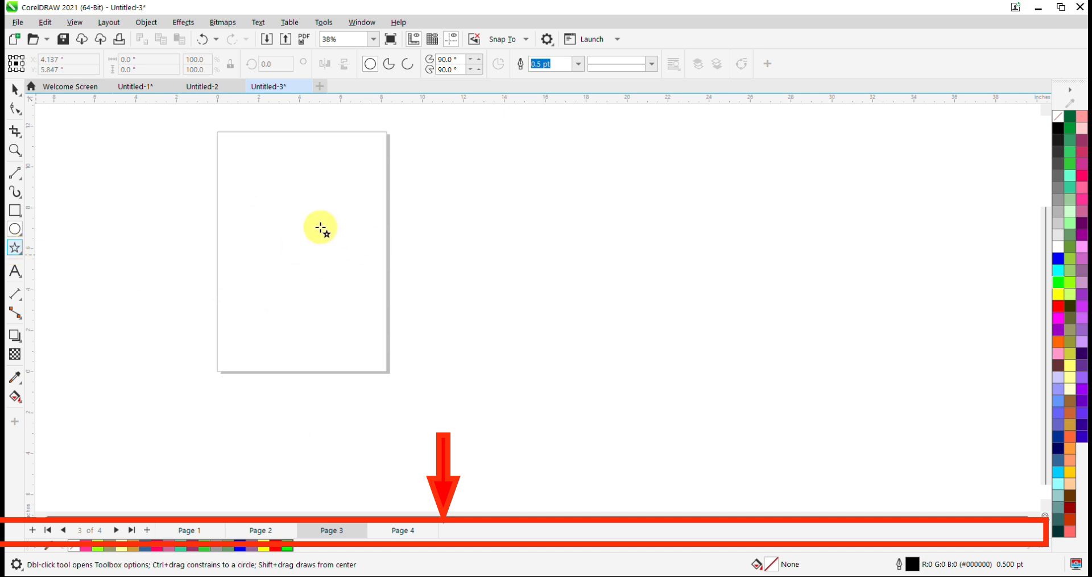
pyautogui.moveTo(289, 217); pyautogui.dragTo(344, 300)
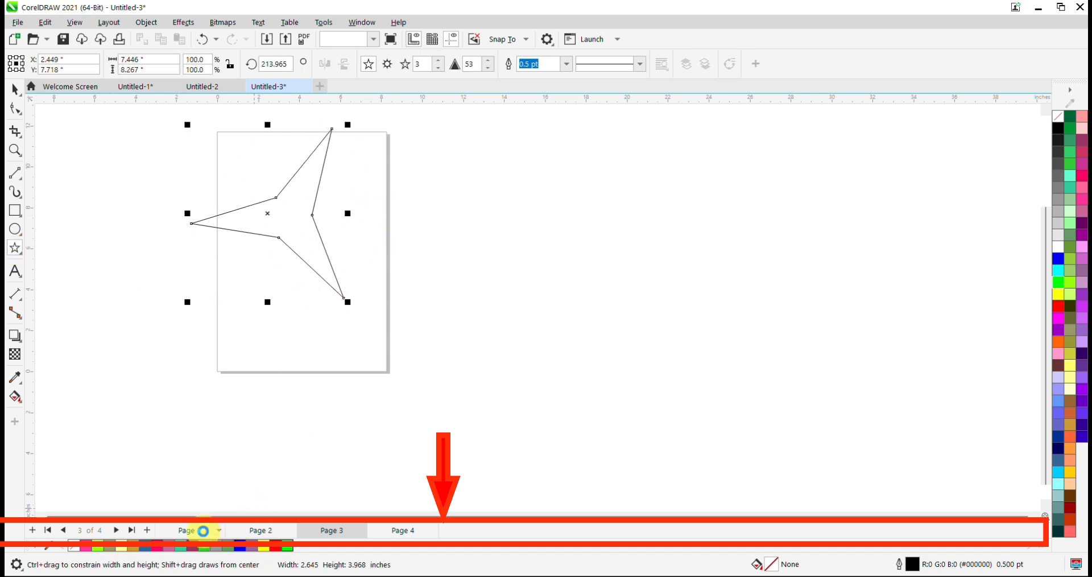
# - Go through pages 1, 2, 3 and 4 in turn to compare what each page holds
pyautogui.click(208, 533)
pyautogui.click(260, 533)
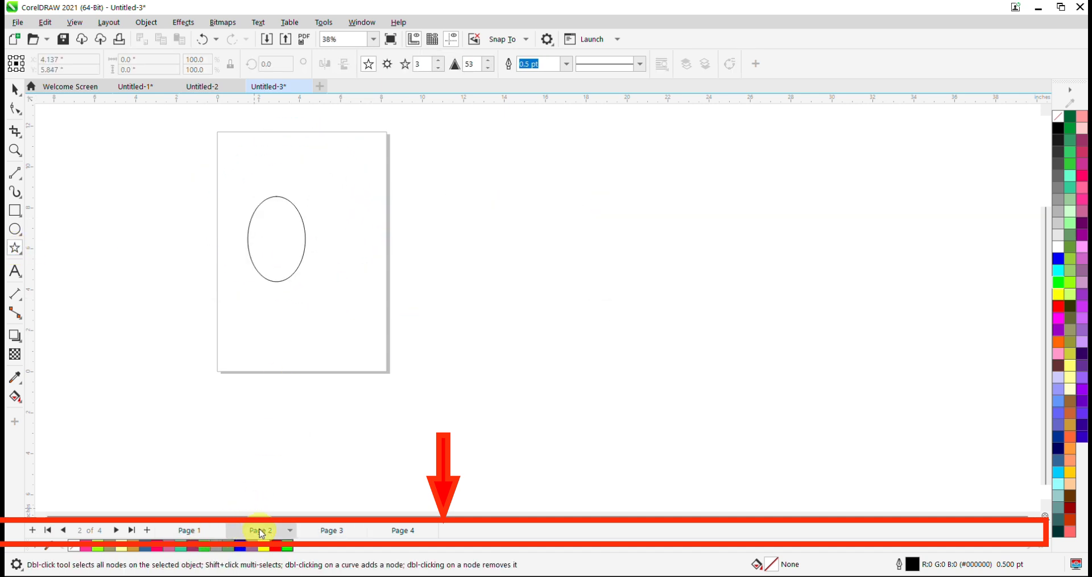
pyautogui.click(334, 532)
pyautogui.click(413, 535)
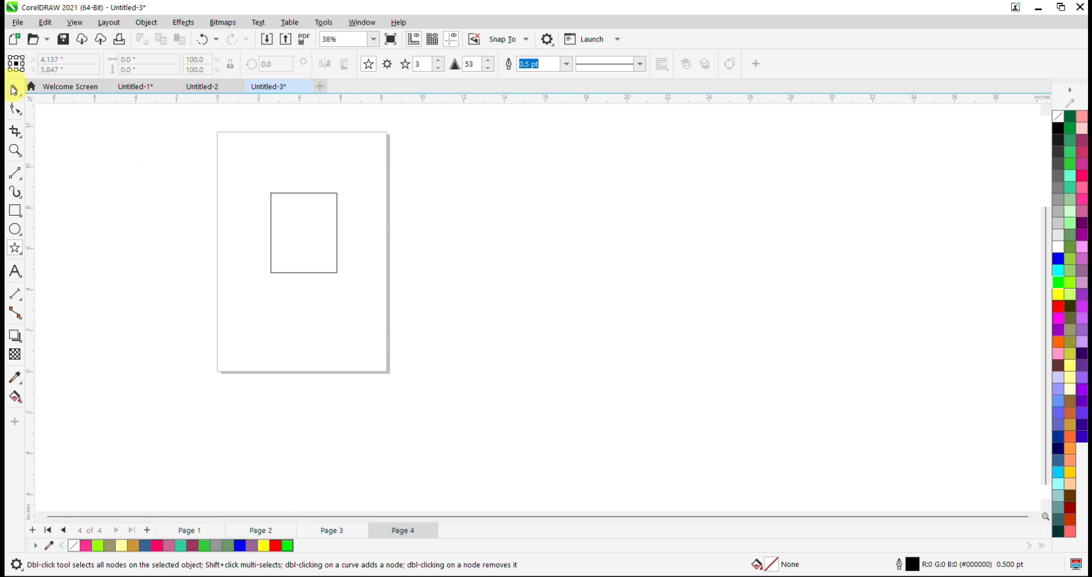
# - Fill the rectangle on page 4 with light green (#99FF99) and the ellipse on page 2 with dark green (#669933)
pyautogui.click(321, 252)
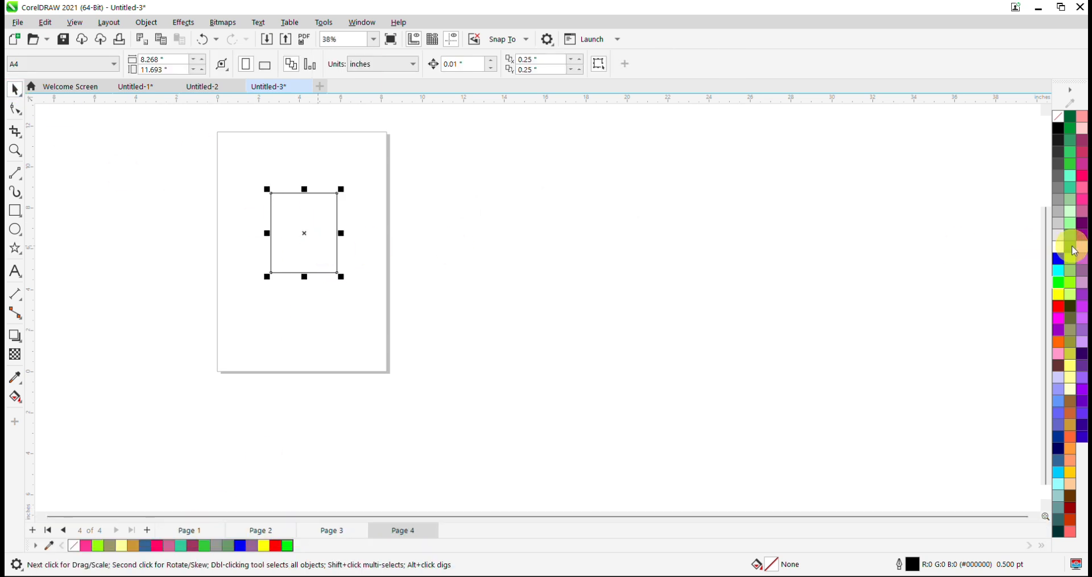
pyautogui.click(1071, 223)
pyautogui.click(276, 536)
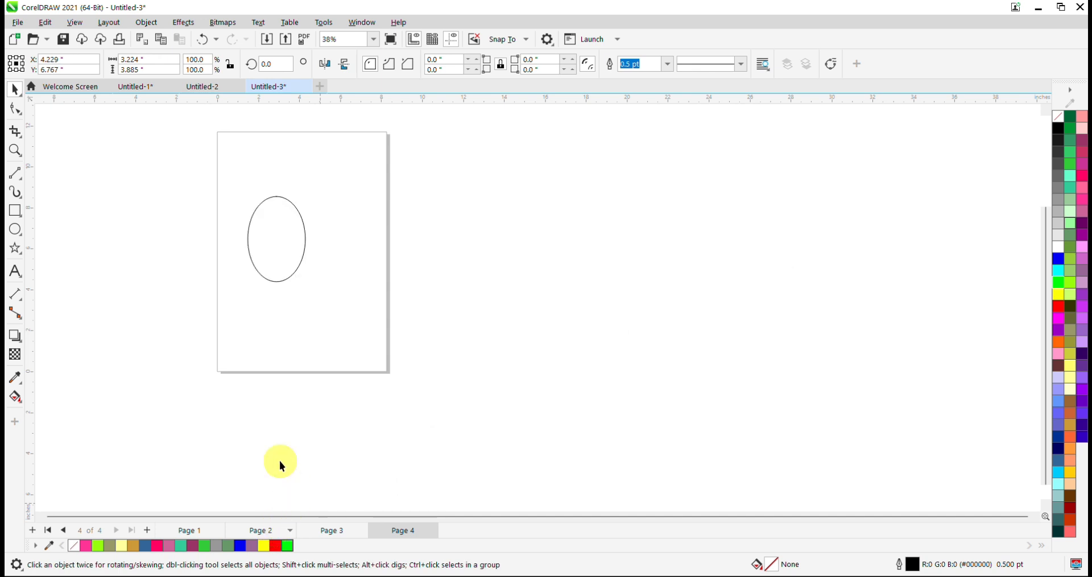
pyautogui.click(273, 281)
pyautogui.click(1071, 255)
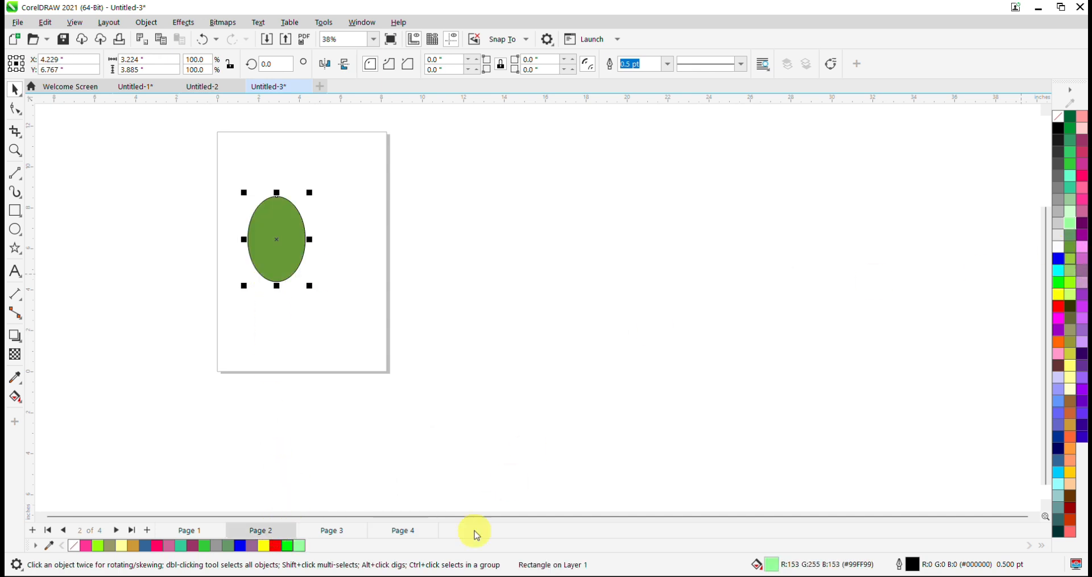
# - Fill the three-pointed star on page 3 with pink (#FF6699) and return to page 4
pyautogui.click(329, 530)
pyautogui.click(289, 208)
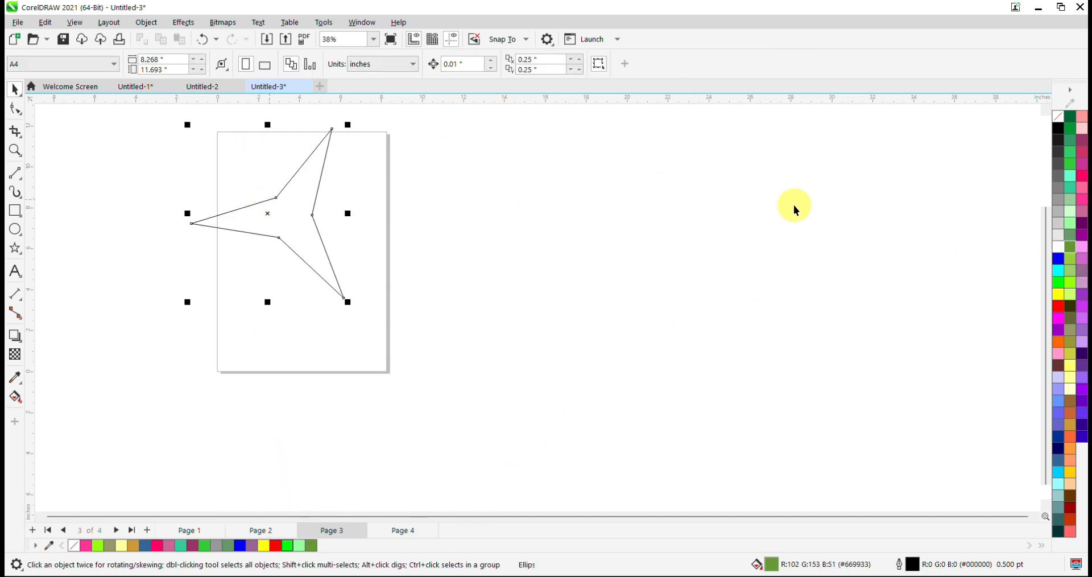
pyautogui.click(1082, 188)
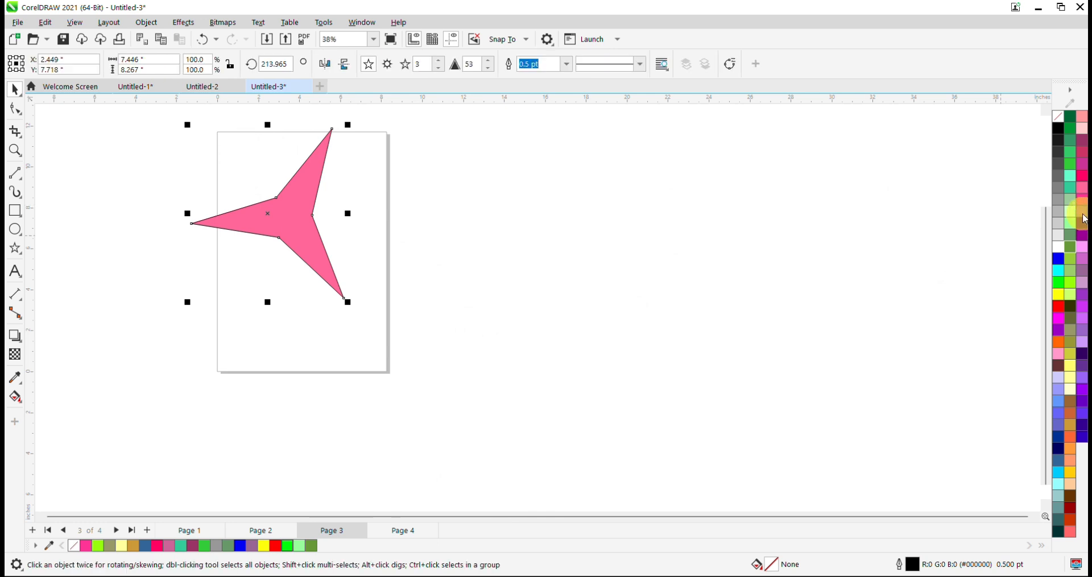
pyautogui.click(407, 530)
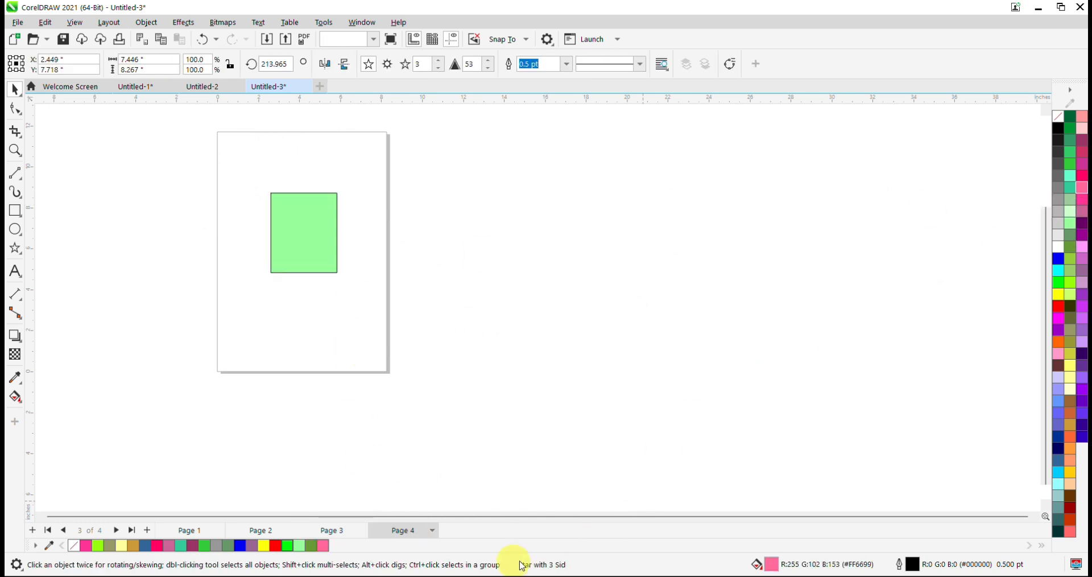
# - Rename page 2, which holds the green ellipse, as 1 and delete that page
pyautogui.click(259, 488)
pyautogui.rightClick(186, 534)
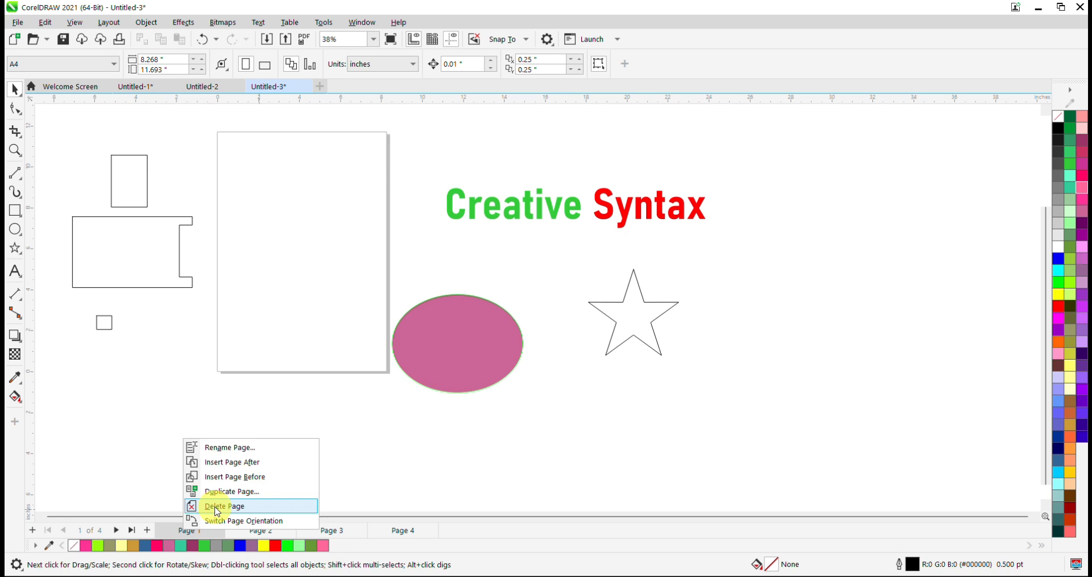
pyautogui.click(262, 531)
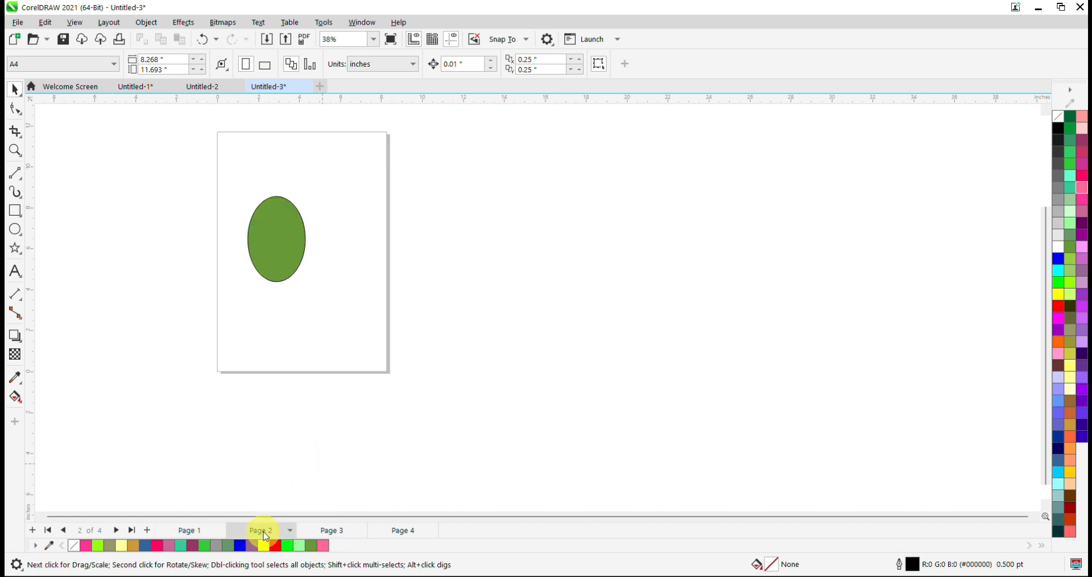
pyautogui.rightClick(264, 532)
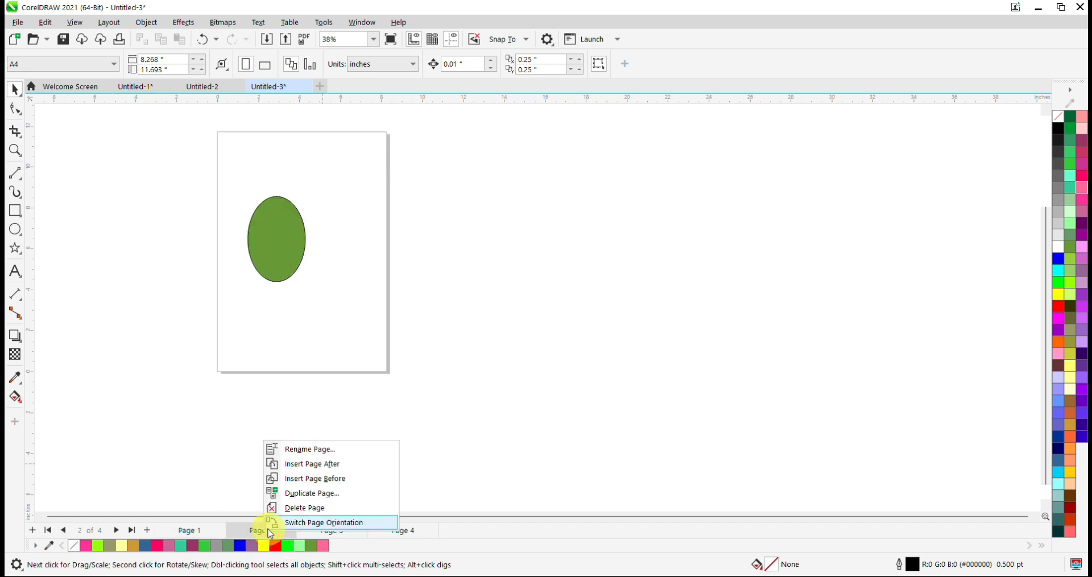
pyautogui.click(307, 449)
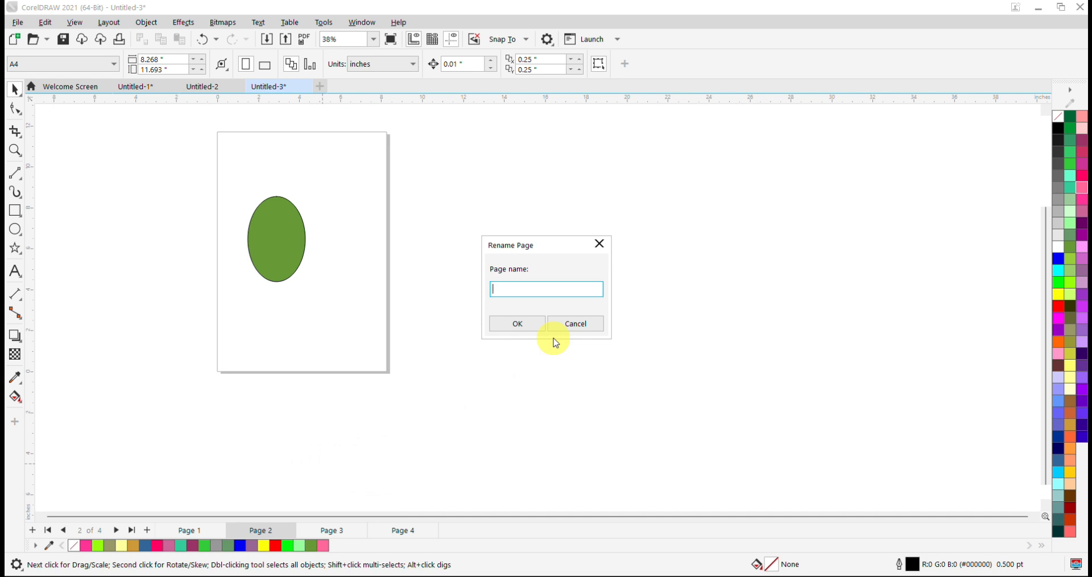
pyautogui.write('1')
pyautogui.click(540, 323)
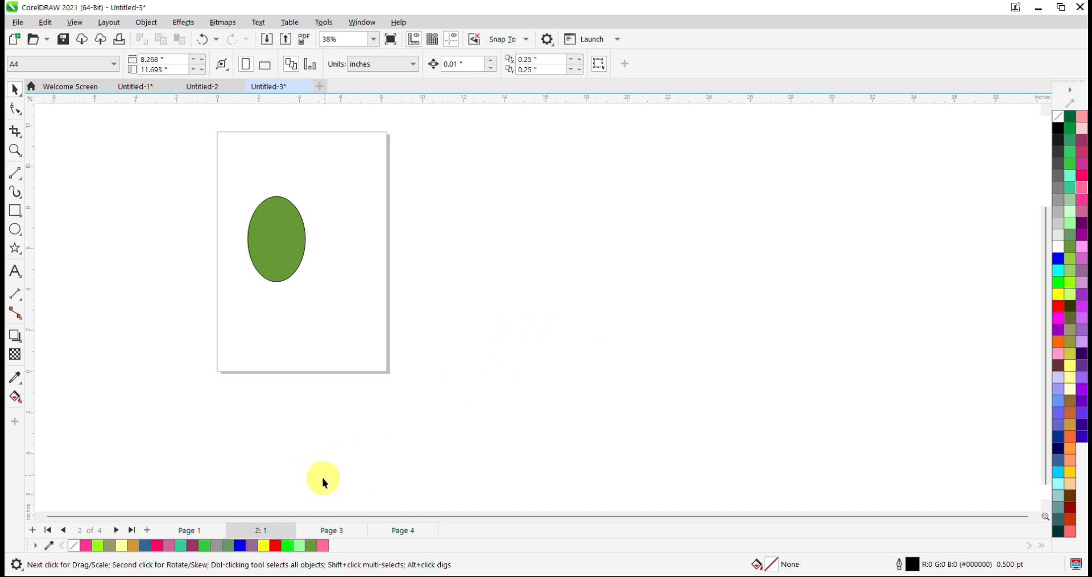
pyautogui.rightClick(276, 529)
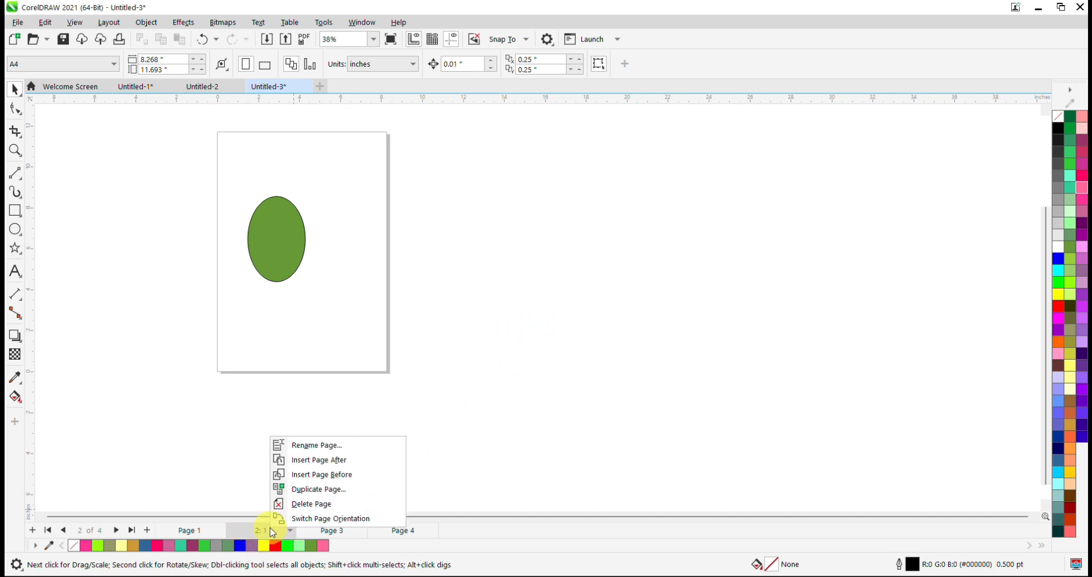
pyautogui.click(312, 504)
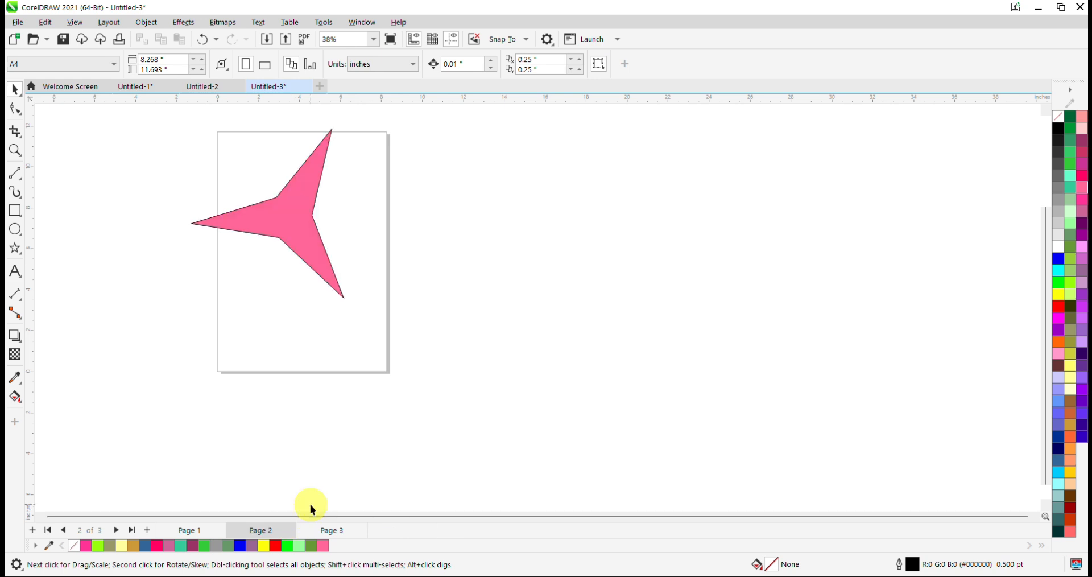
# - Switch the pink star's page to landscape orientation and insert a new page before it
pyautogui.rightClick(257, 529)
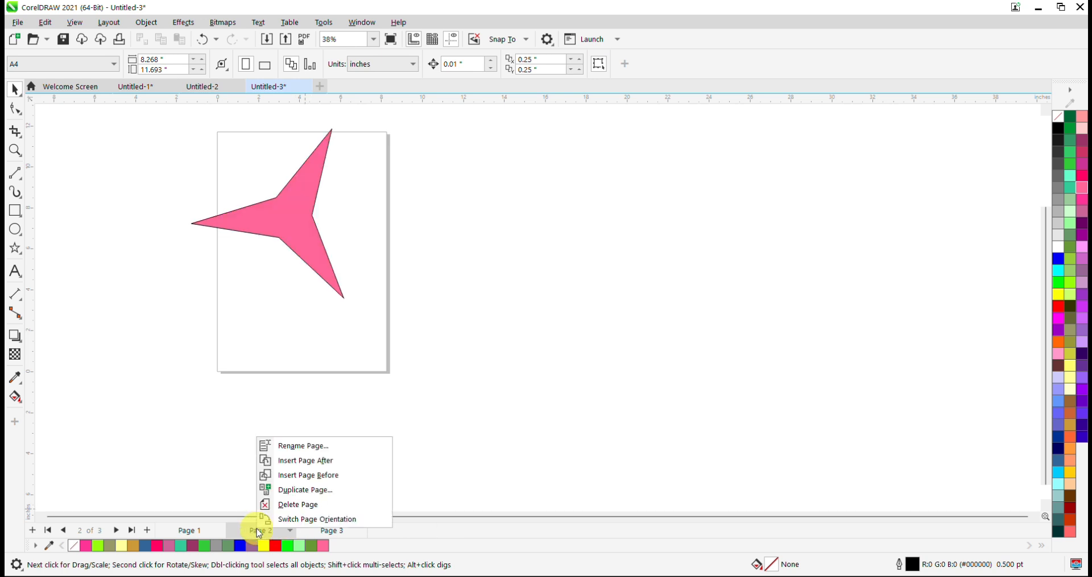
pyautogui.click(294, 519)
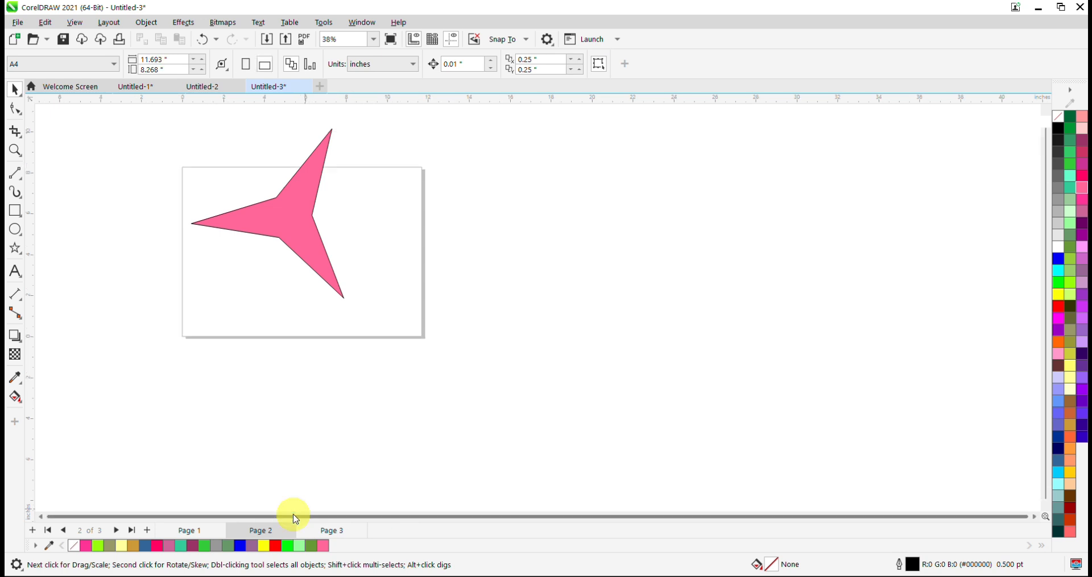
pyautogui.rightClick(263, 533)
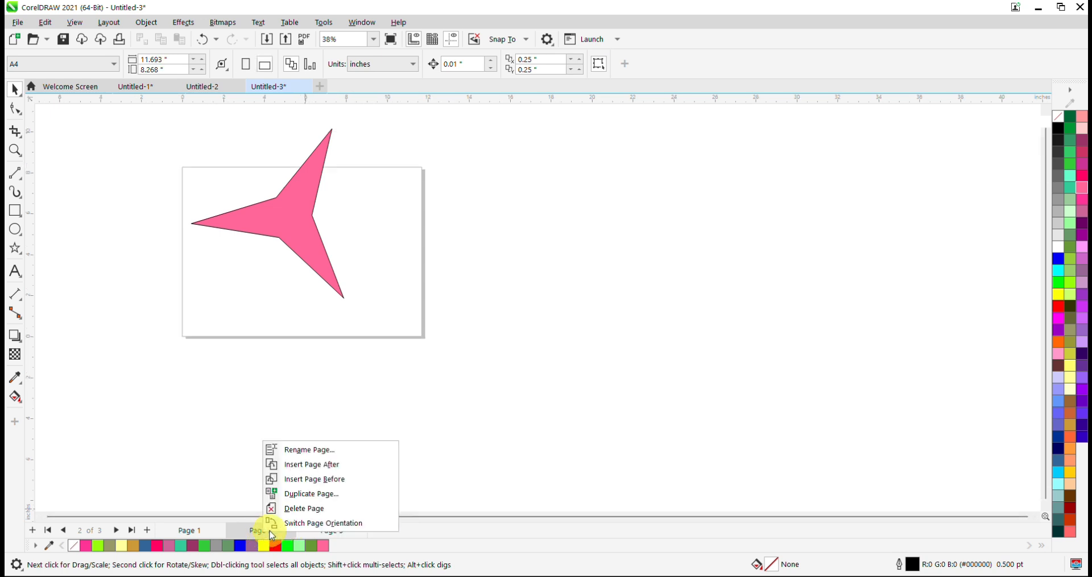
pyautogui.click(304, 485)
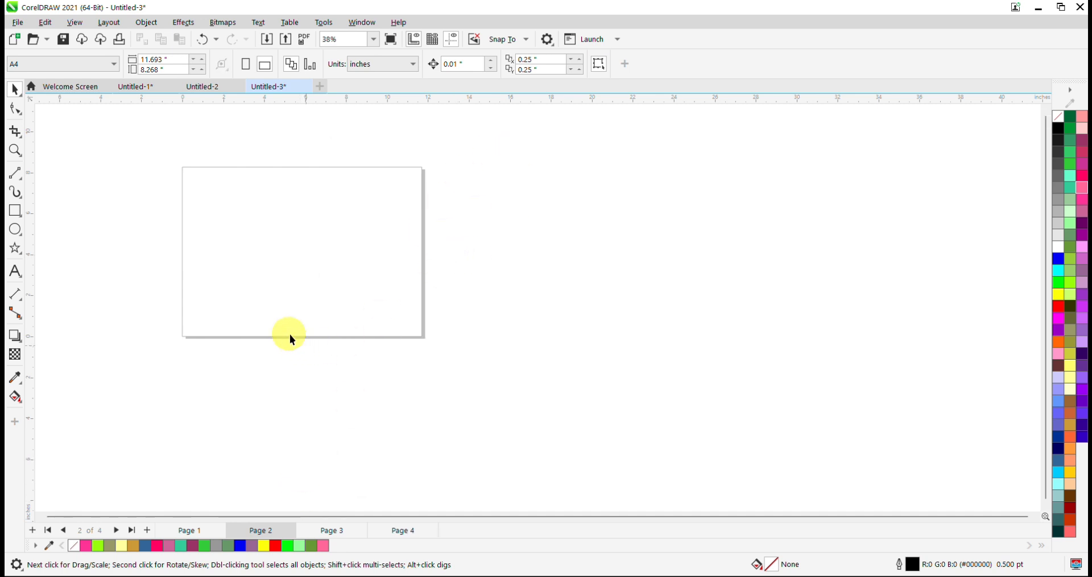
# - Draw a rectangle about 10.3 by 7.7 inches in the empty area left of the existing shapes on page 1
pyautogui.click(190, 530)
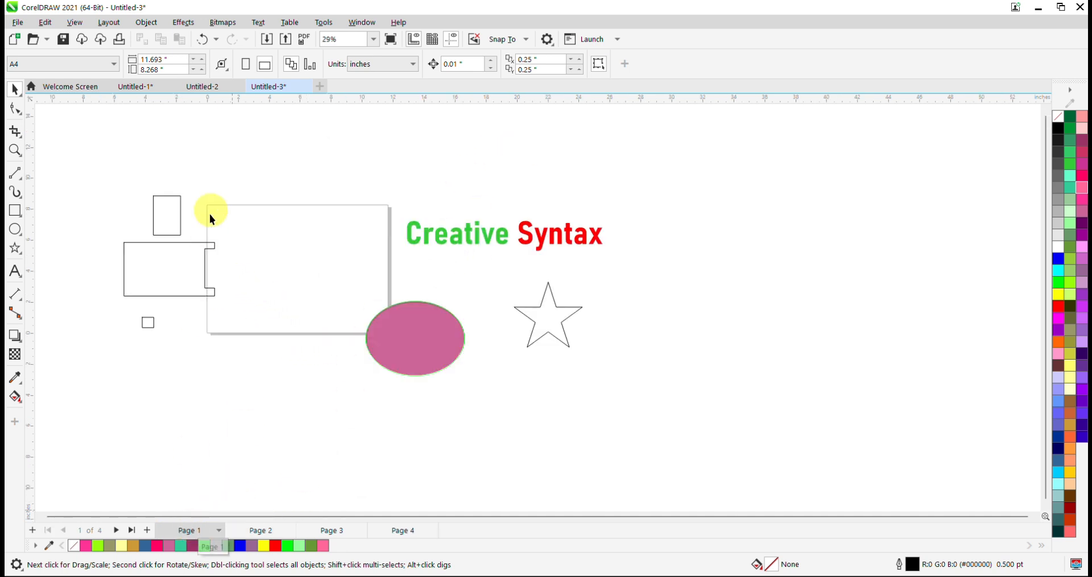
pyautogui.scroll(2, 238, 211)
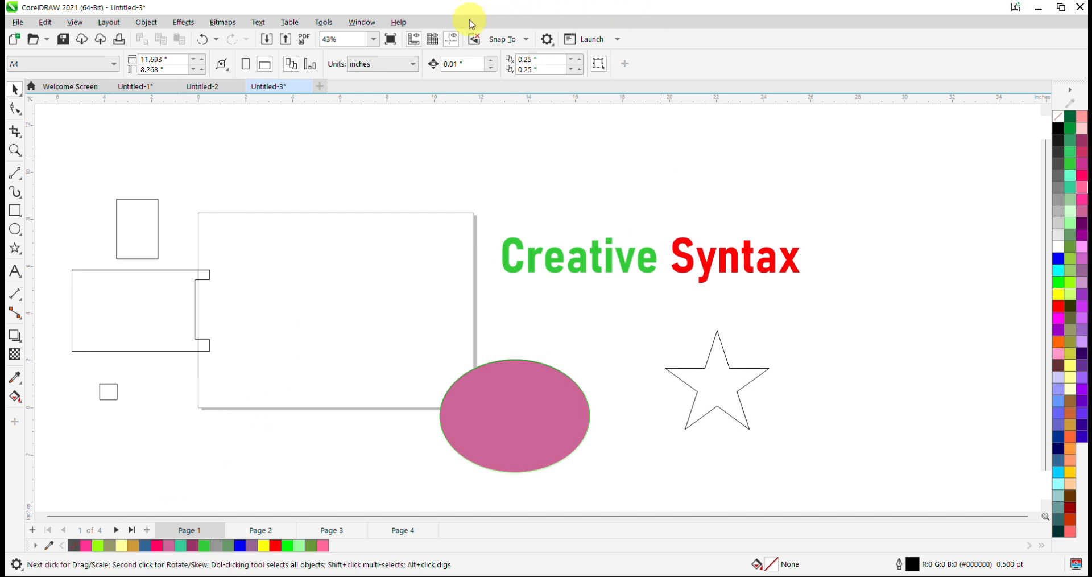
pyautogui.click(40, 517)
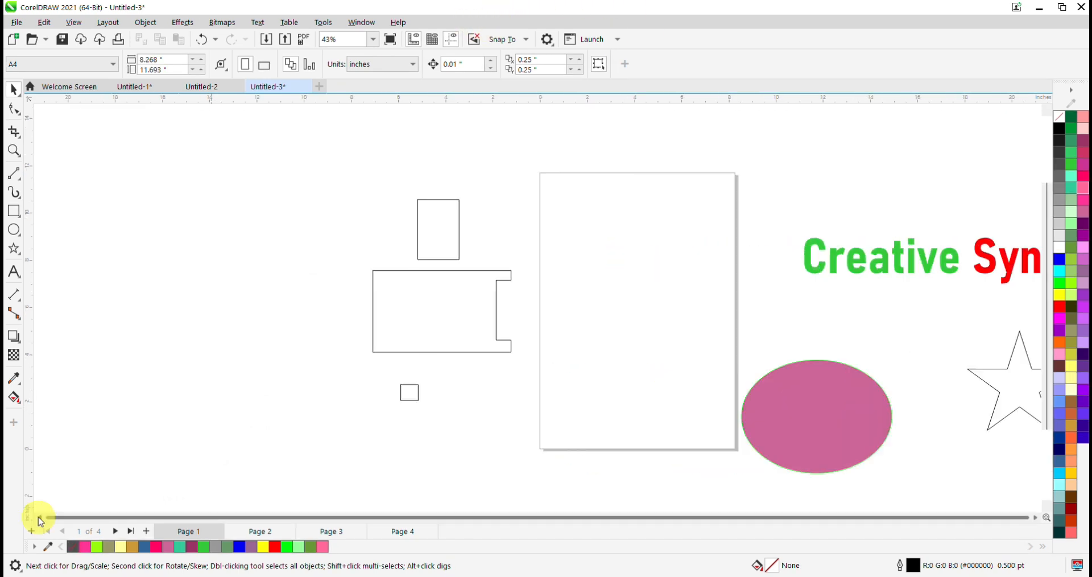
pyautogui.click(40, 517)
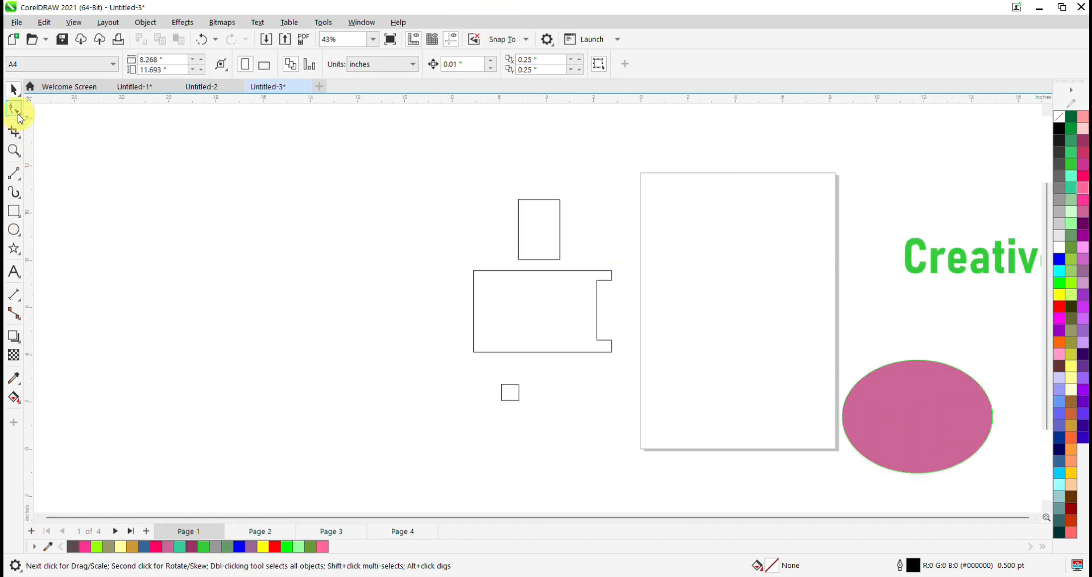
pyautogui.click(534, 236)
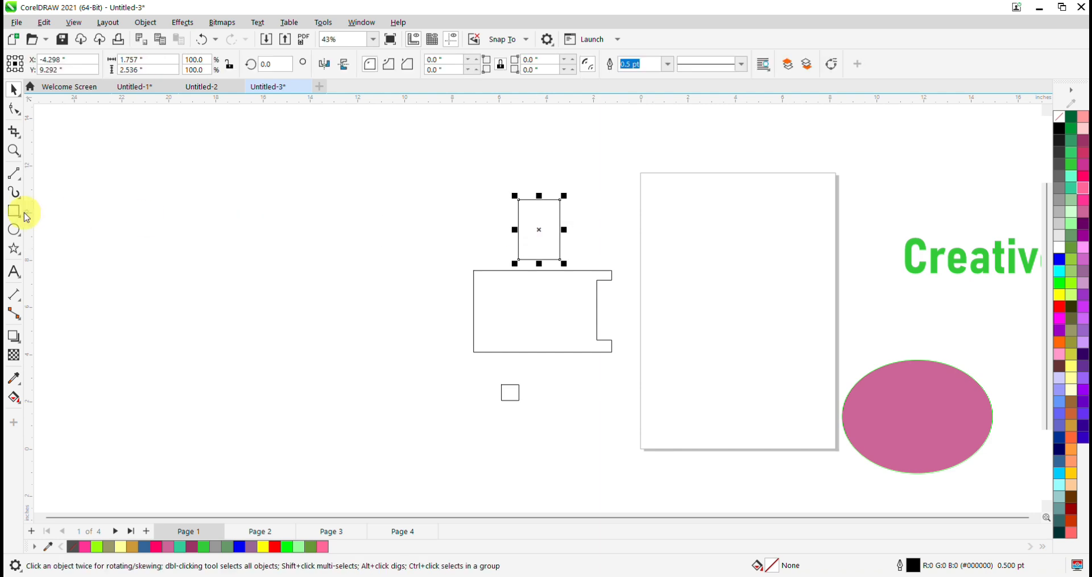
pyautogui.click(25, 216)
pyautogui.moveTo(135, 214); pyautogui.dragTo(377, 397)
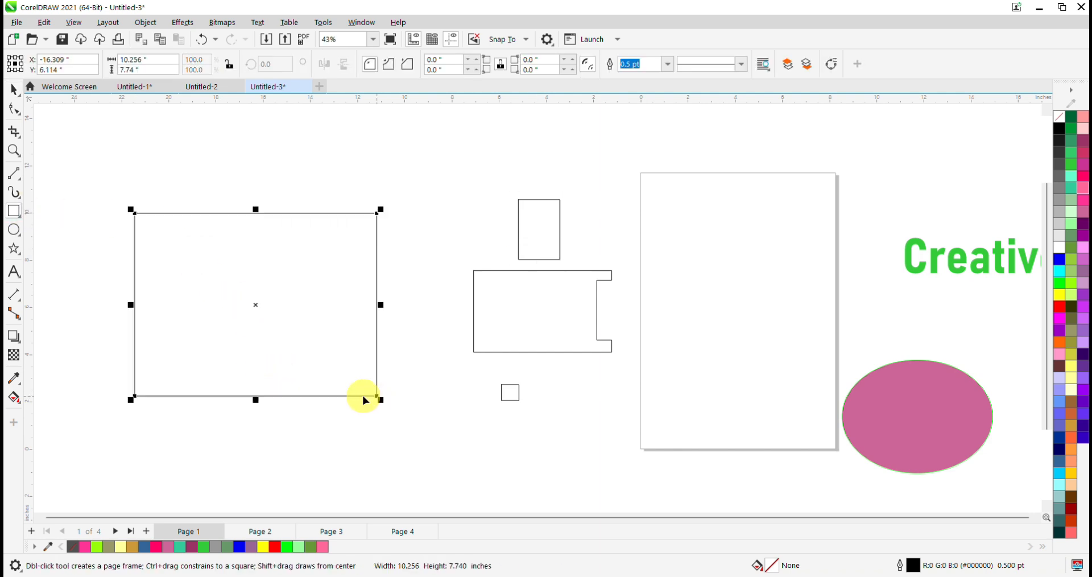
# - Round the new rectangle's corners to about 1.7 inches with the Shape tool and fill it with yellow-green (#99CC33)
pyautogui.click(15, 110)
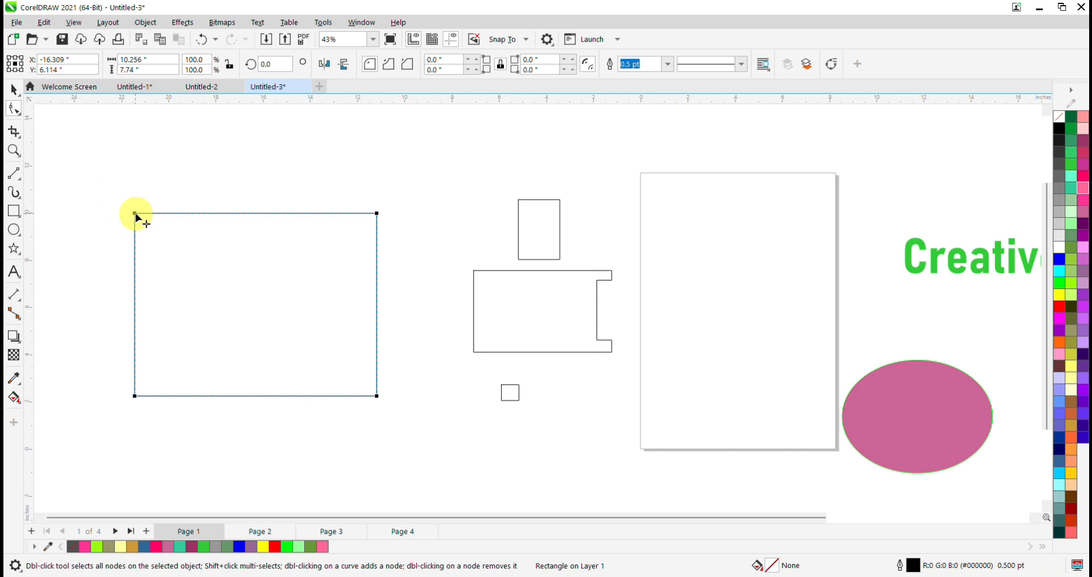
pyautogui.moveTo(137, 216)
pyautogui.mouseDown()
pyautogui.moveTo(193, 217)
pyautogui.moveTo(149, 222)
pyautogui.mouseUp()
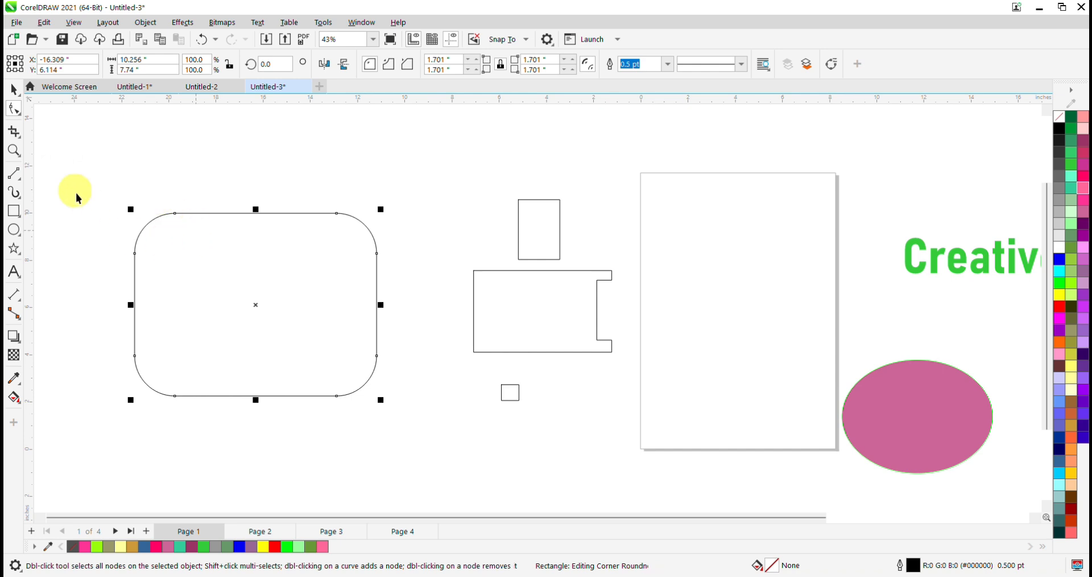
pyautogui.click(15, 90)
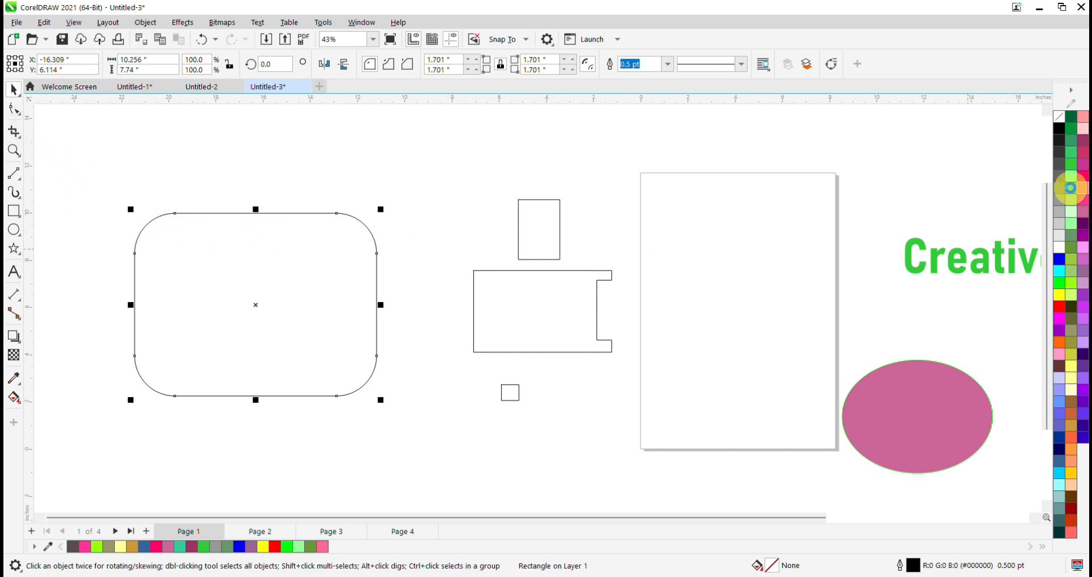
pyautogui.click(1071, 182)
pyautogui.click(1072, 223)
pyautogui.click(1071, 263)
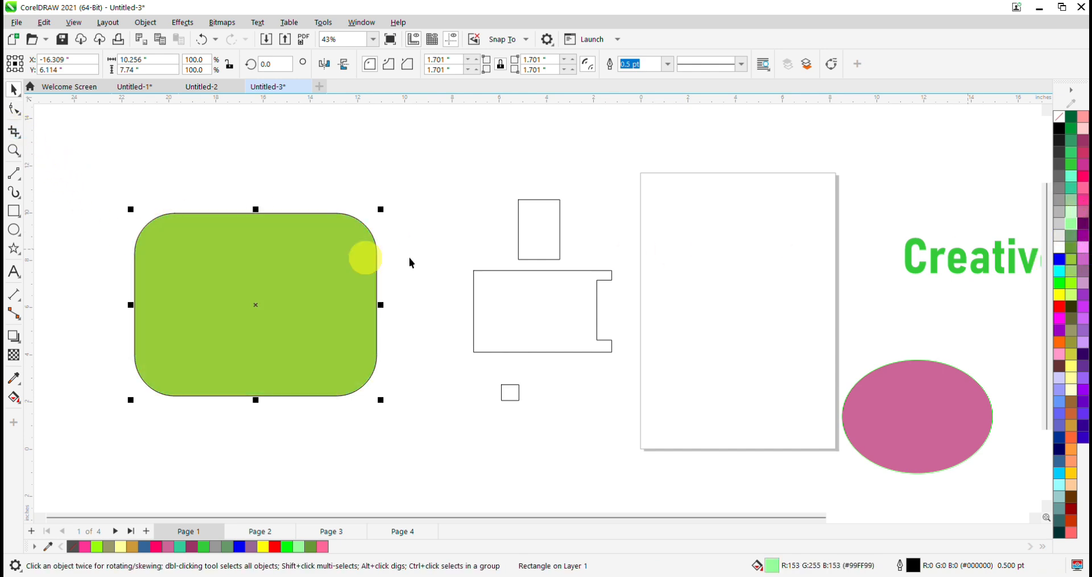
# - Crop the rounded green rectangle to its left part with a crop area about 7.2 by 10.5 inches and move the result slightly right and up
pyautogui.click(230, 250)
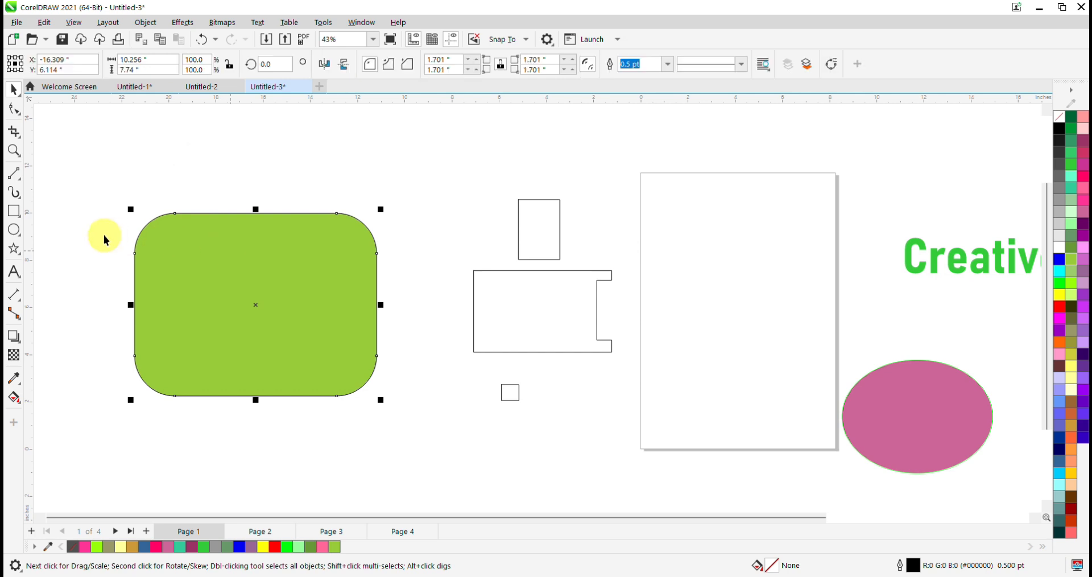
pyautogui.click(13, 132)
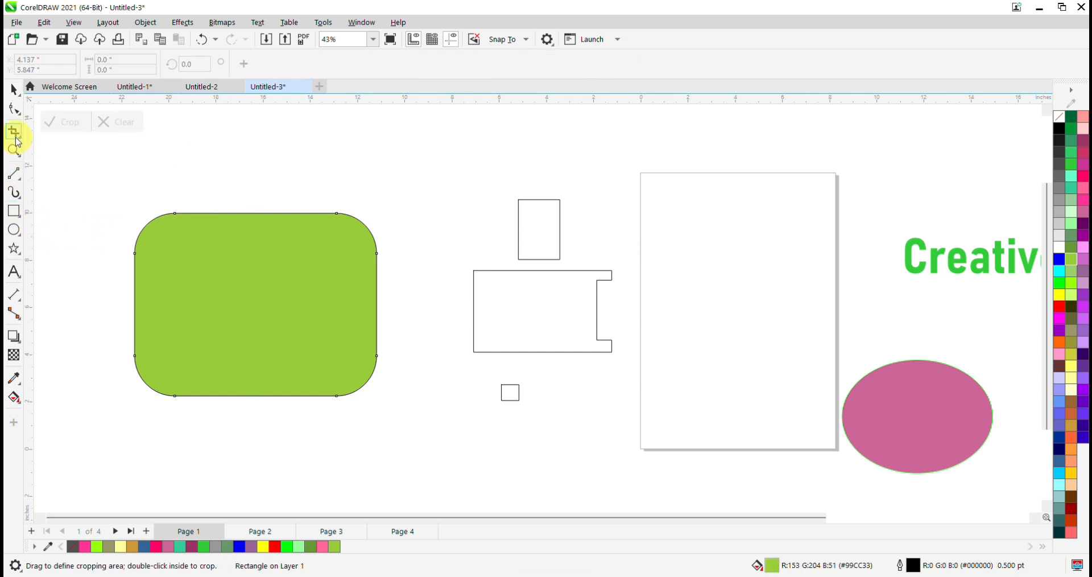
pyautogui.moveTo(117, 181); pyautogui.dragTo(287, 428)
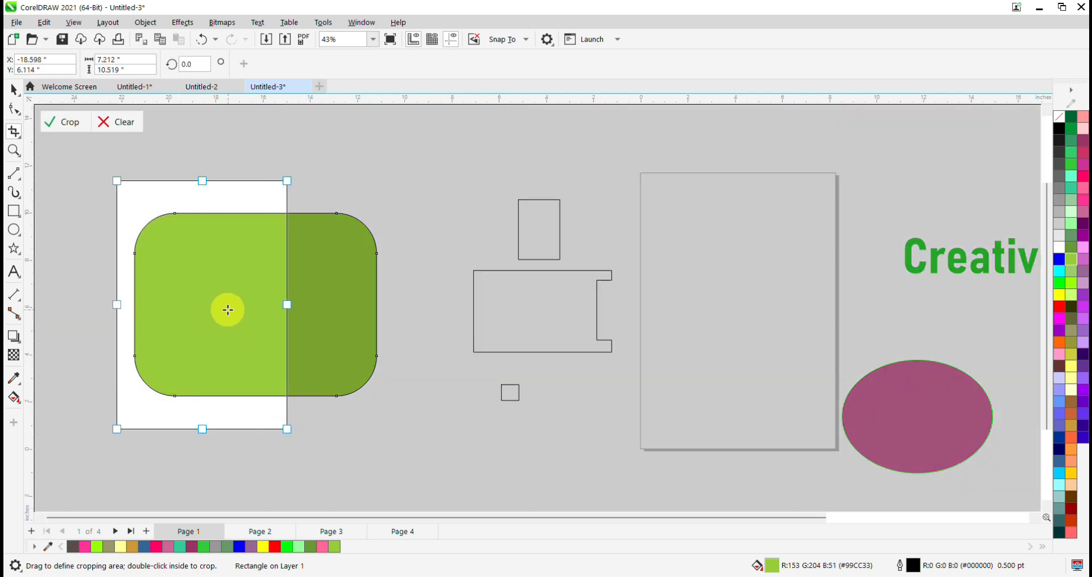
pyautogui.doubleClick(228, 309)
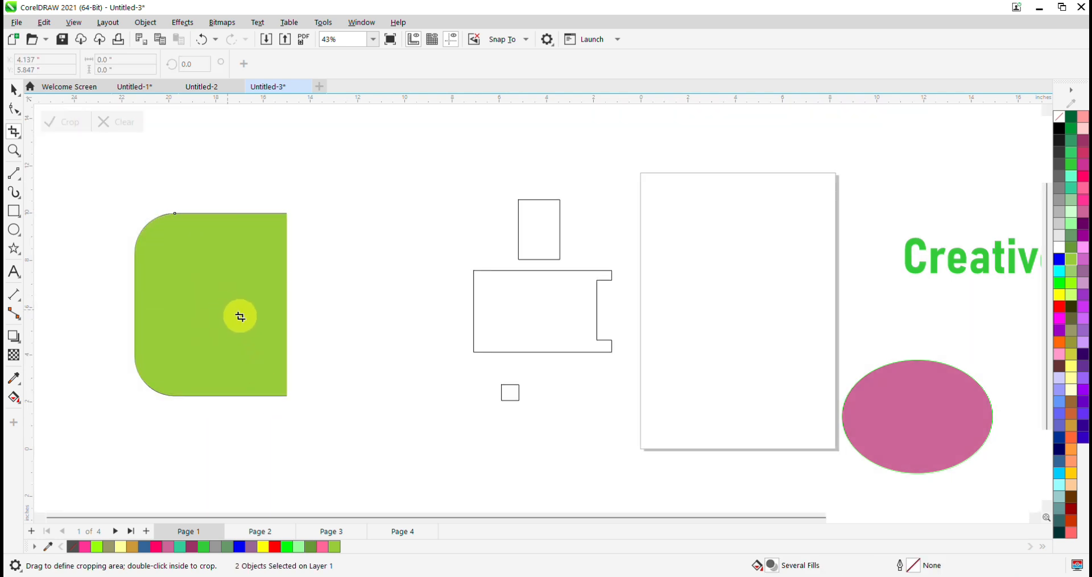
pyautogui.click(14, 89)
pyautogui.moveTo(195, 275); pyautogui.dragTo(242, 293)
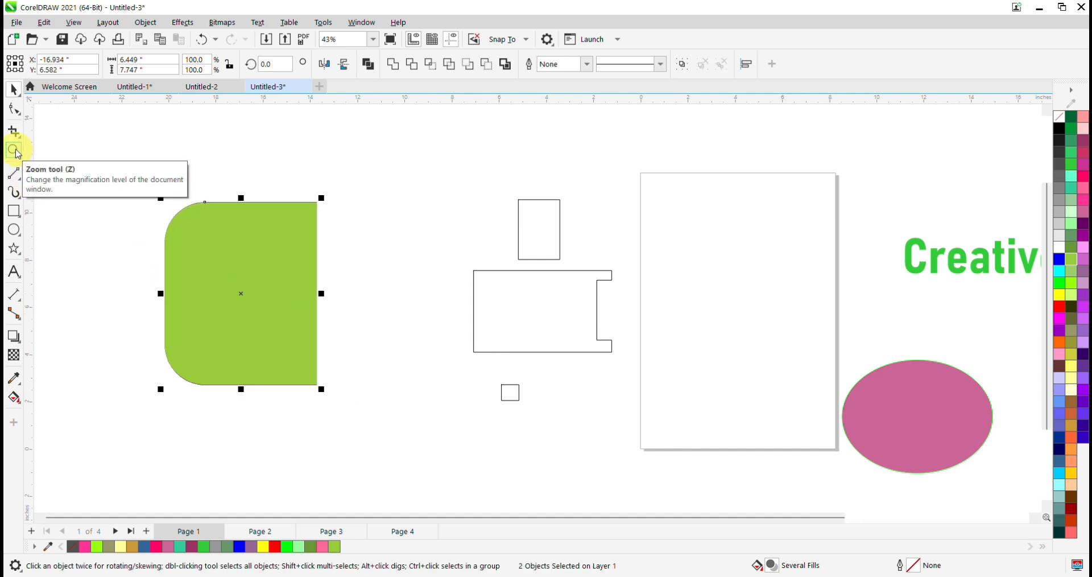
# - Zoom in on the cropped green shape with the Zoom tool
pyautogui.scroll(1, 303, 264)
pyautogui.press('z')
pyautogui.click(264, 274)
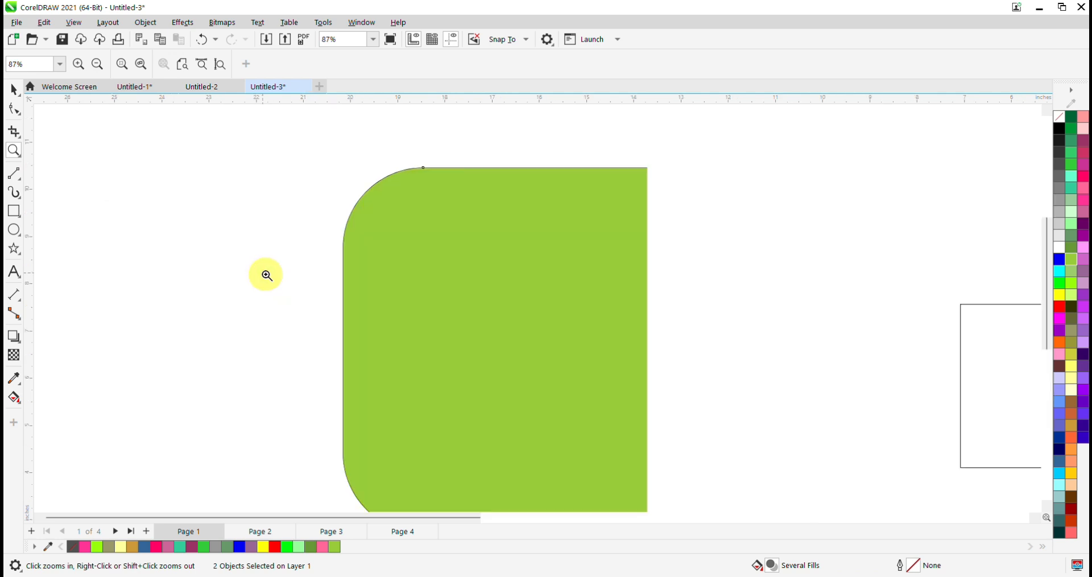
# - Zoom in and out on the cropped green shape with the Zoom tool and its zoom commands, ending at 43%
pyautogui.click(480, 307)
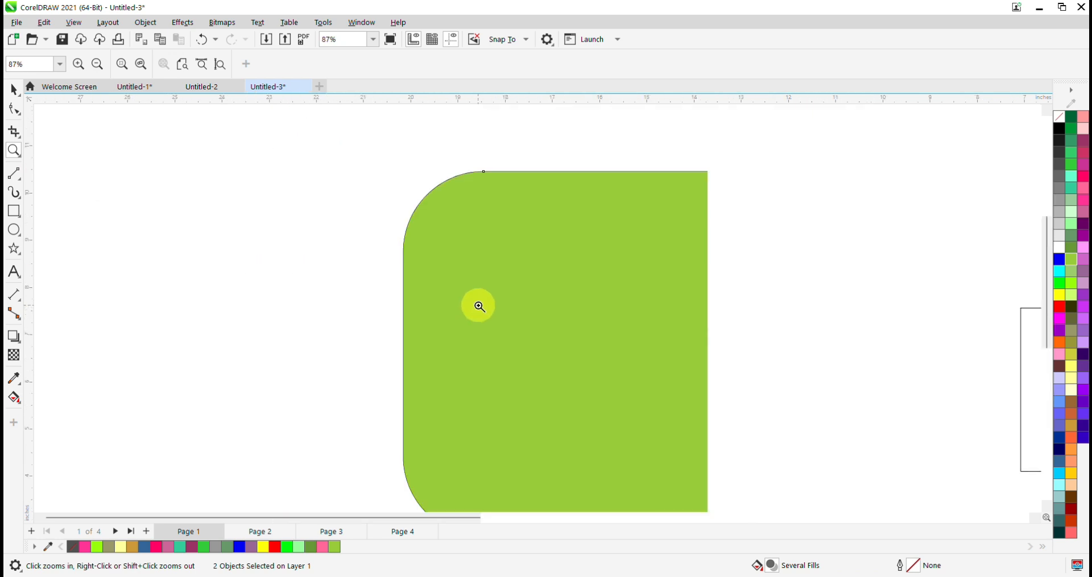
pyautogui.rightClick(541, 342)
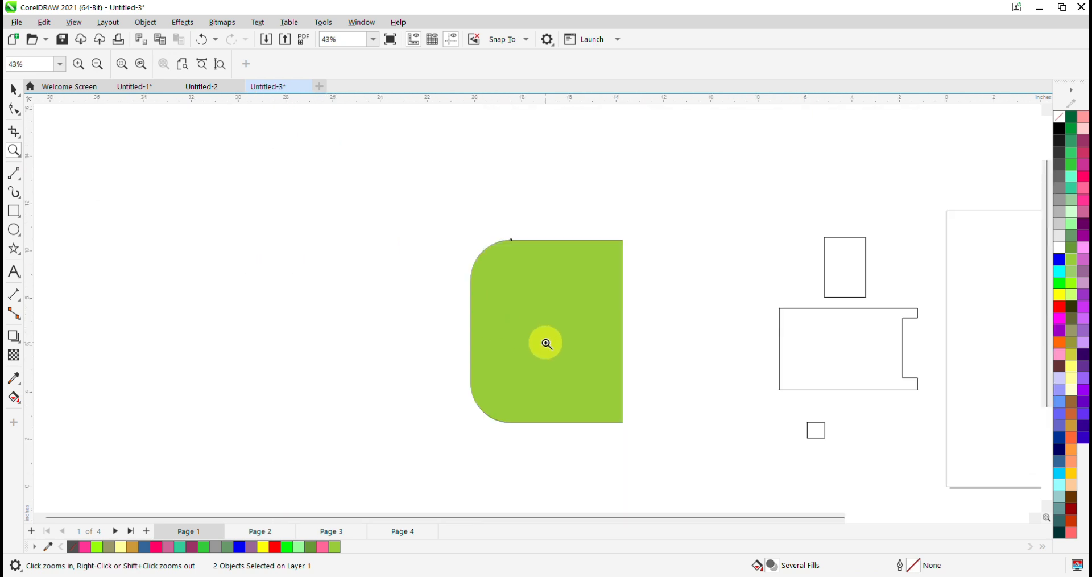
pyautogui.click(82, 66)
pyautogui.click(81, 71)
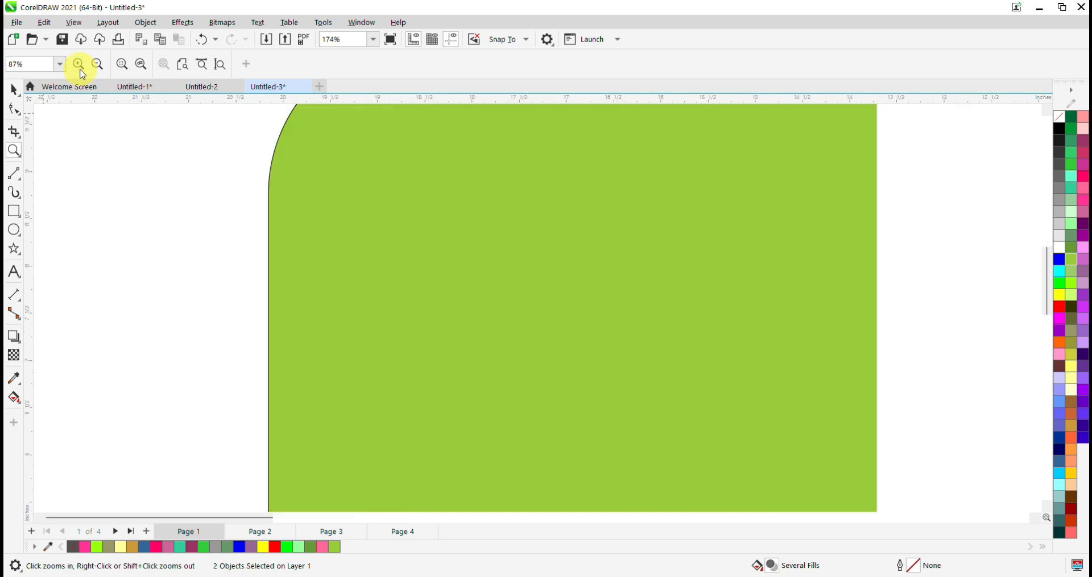
pyautogui.click(98, 65)
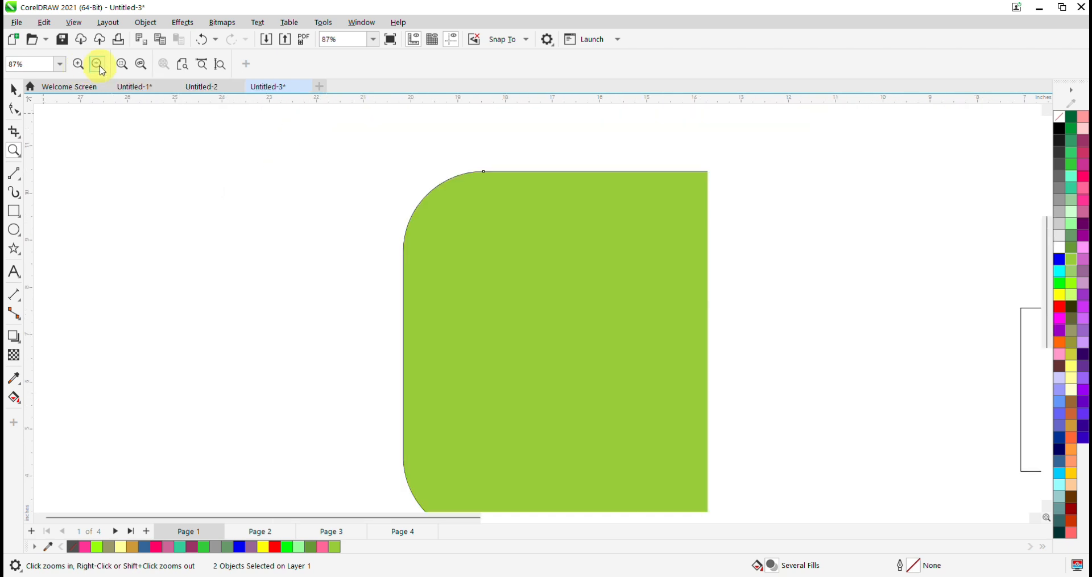
pyautogui.click(99, 66)
# - Draw a closed freeform curve about 6.2 by 4.7 inches with the Pen tool in the empty area left of the green shape
pyautogui.click(24, 184)
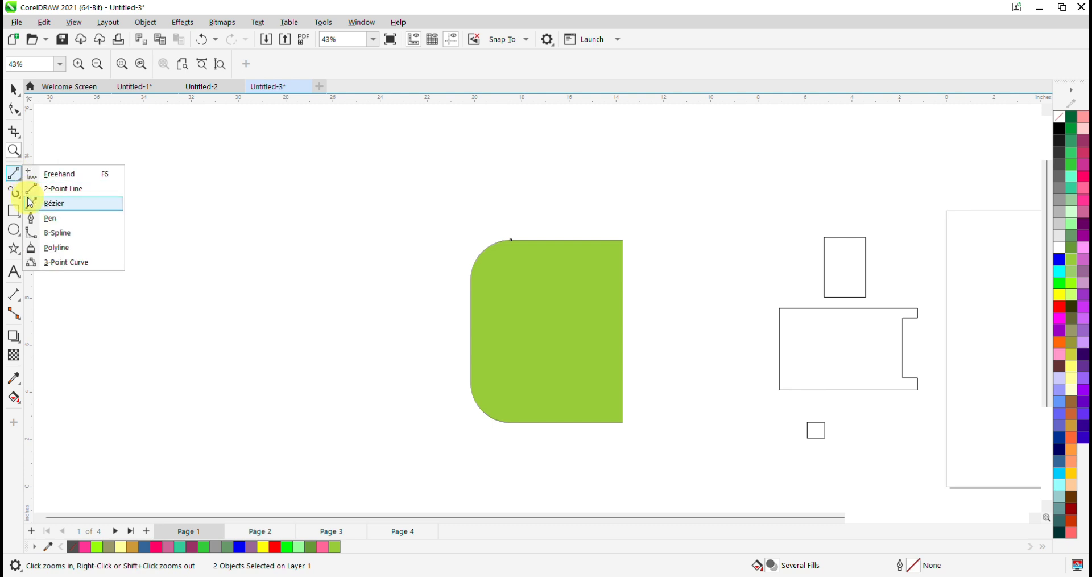
pyautogui.click(37, 217)
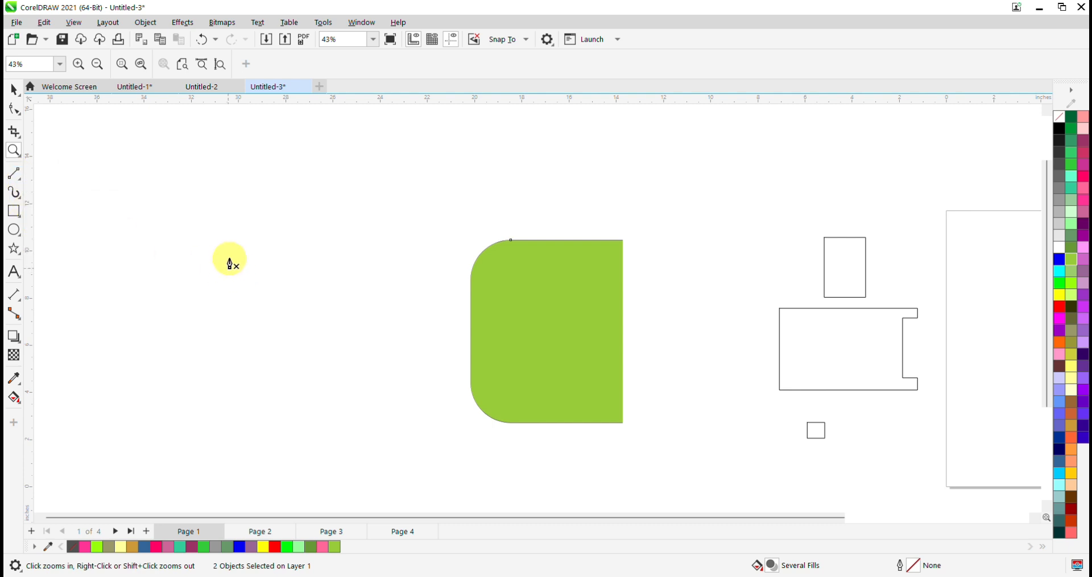
pyautogui.moveTo(284, 209); pyautogui.dragTo(327, 236)
pyautogui.moveTo(333, 256); pyautogui.dragTo(333, 264)
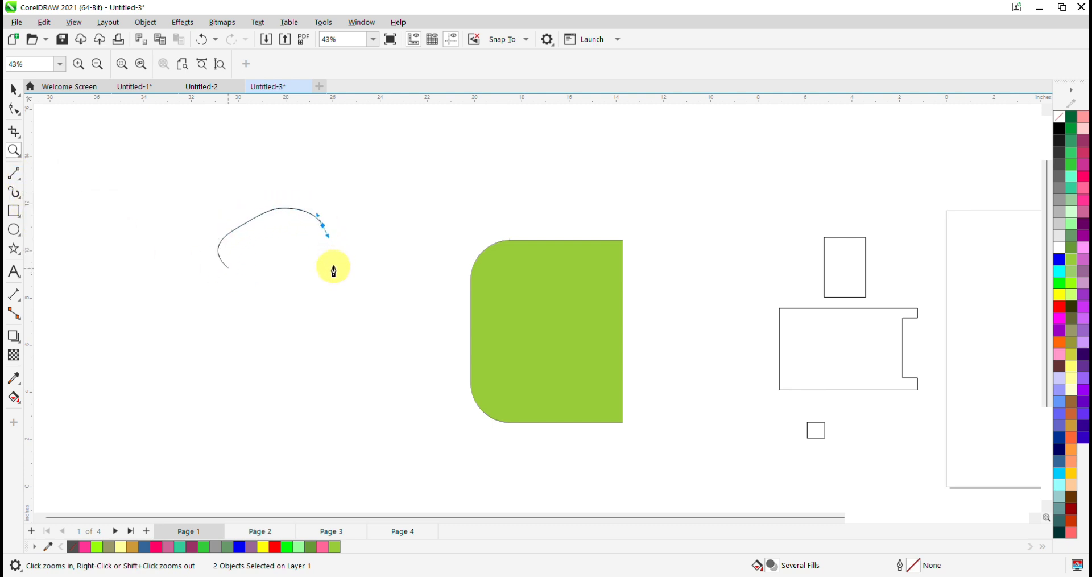
pyautogui.click(324, 291)
pyautogui.click(294, 312)
pyautogui.moveTo(265, 318); pyautogui.dragTo(234, 288)
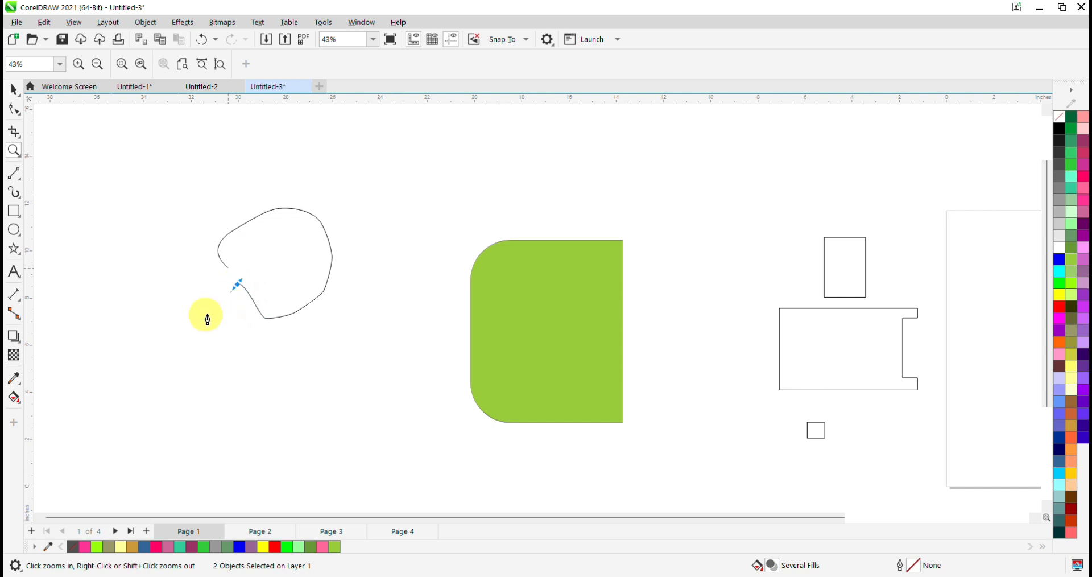
pyautogui.moveTo(193, 318); pyautogui.dragTo(246, 288)
# - Try several palette colors on the freeform curve and fill it with yellow (#FFFF00)
pyautogui.click(16, 90)
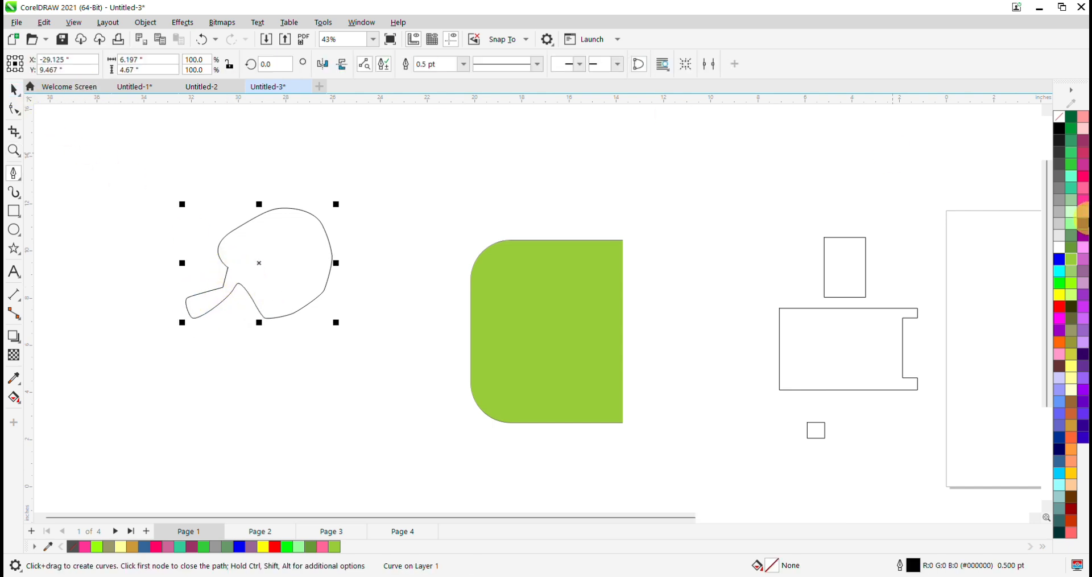
pyautogui.click(1072, 224)
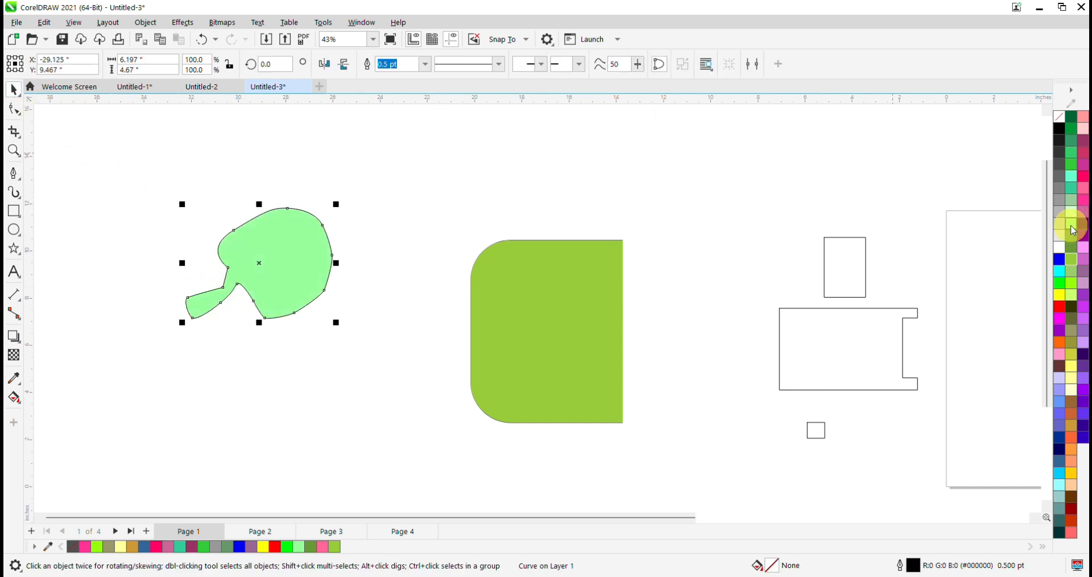
pyautogui.click(1072, 330)
pyautogui.click(1079, 287)
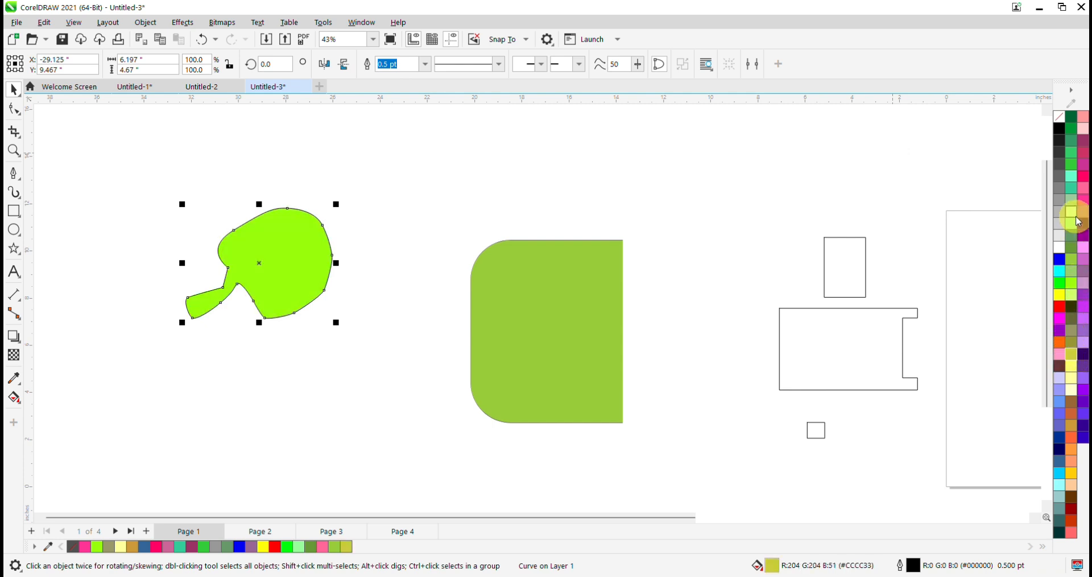
pyautogui.click(1060, 294)
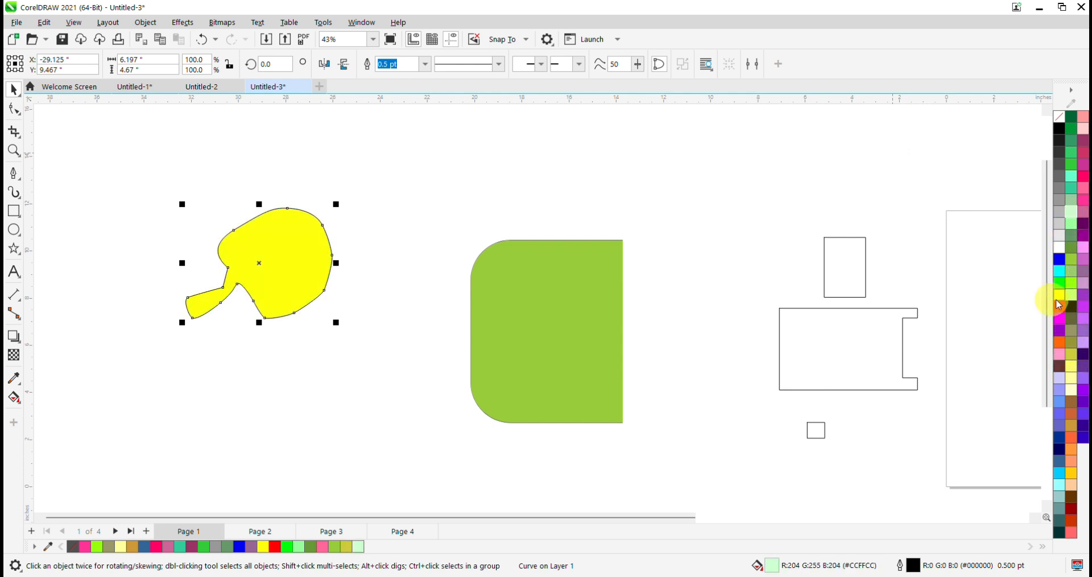
# - Draw a rectangle about 4.1 by 4.5 inches up and left of the yellow curve and fill it with plum (#993366)
pyautogui.click(18, 215)
pyautogui.moveTo(112, 167); pyautogui.dragTo(208, 273)
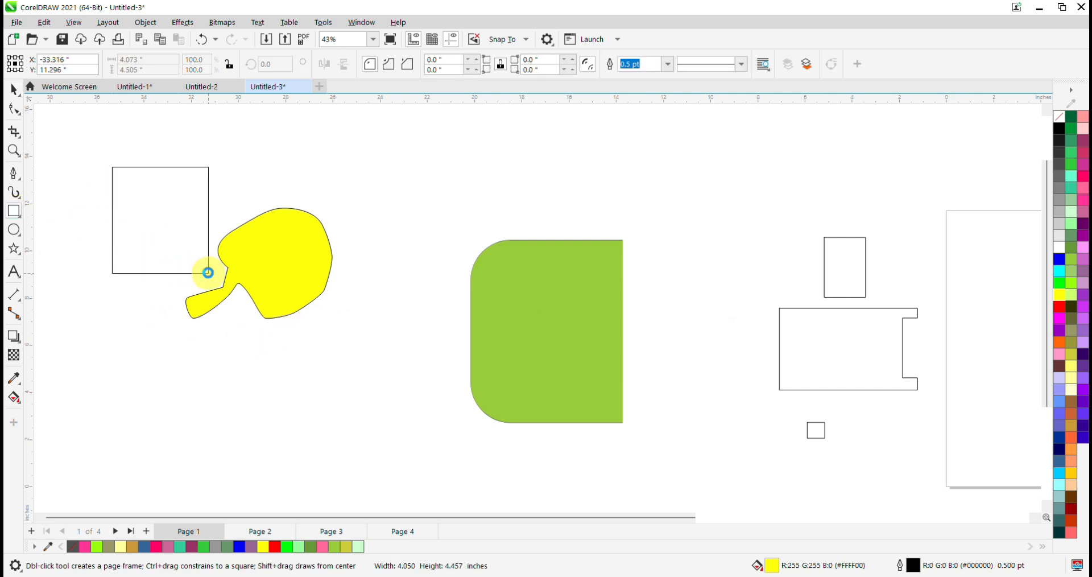
pyautogui.click(1072, 179)
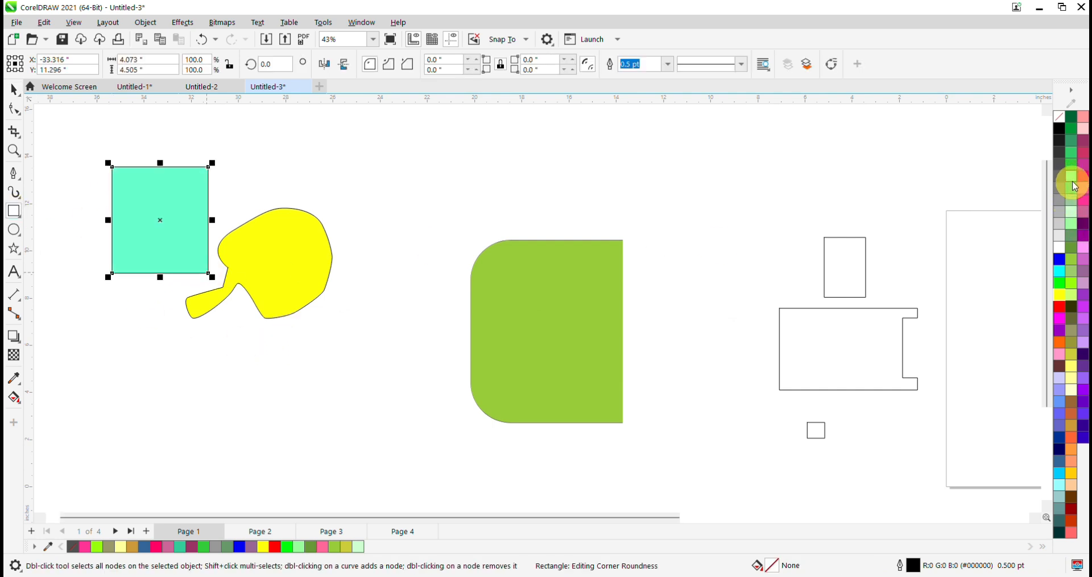
pyautogui.click(1084, 141)
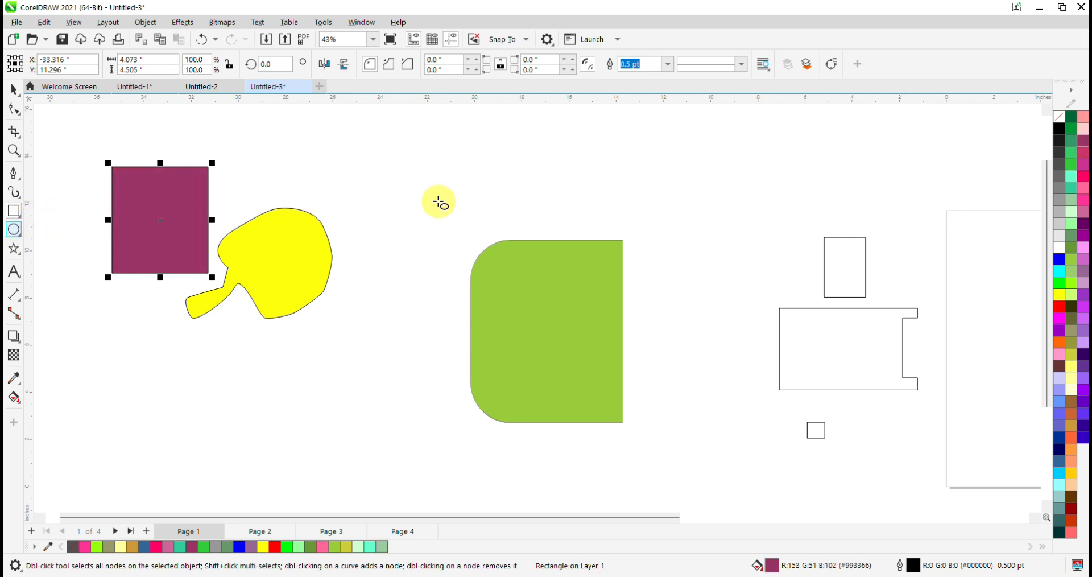
# - Draw an ellipse about 5.4 by 5.7 inches, move it slightly up and left between the yellow and green shapes, and fill it red (#FF0000)
pyautogui.moveTo(377, 167); pyautogui.dragTo(491, 289)
pyautogui.press('space')
pyautogui.moveTo(439, 233); pyautogui.dragTo(411, 215)
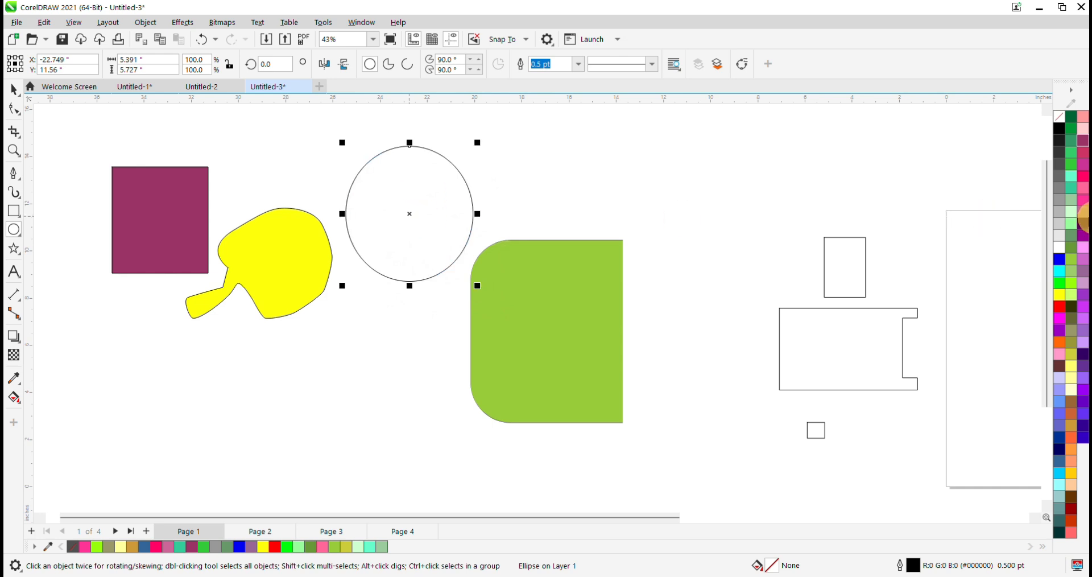
pyautogui.click(1072, 211)
pyautogui.click(1072, 260)
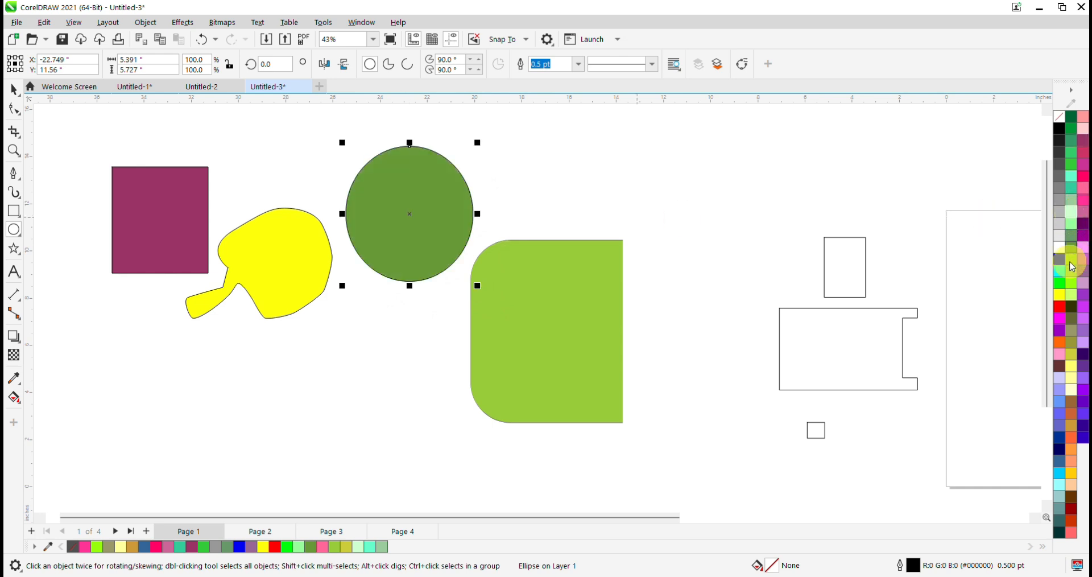
pyautogui.click(1059, 308)
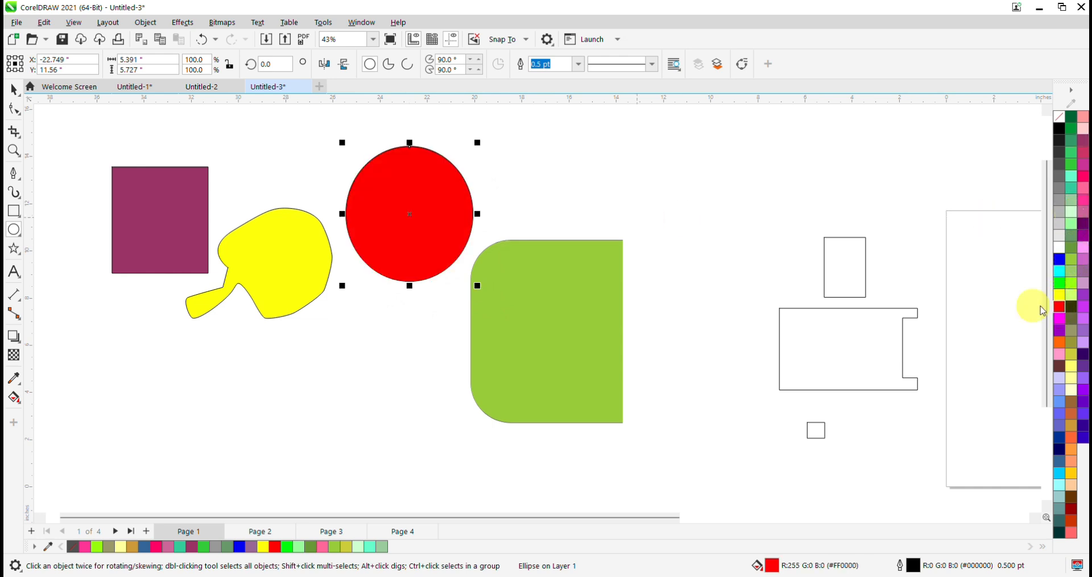
# - Draw a wavy flag about 6.1 by 3.7 inches with the Common Shapes tool below the yellow curve and fill it with #CC3366
pyautogui.click(20, 260)
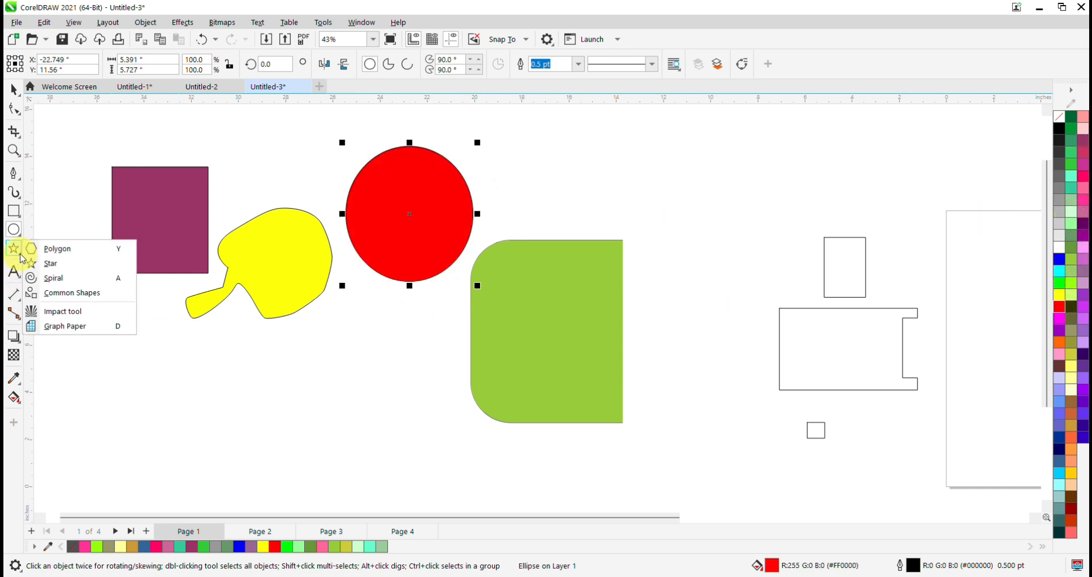
pyautogui.click(60, 291)
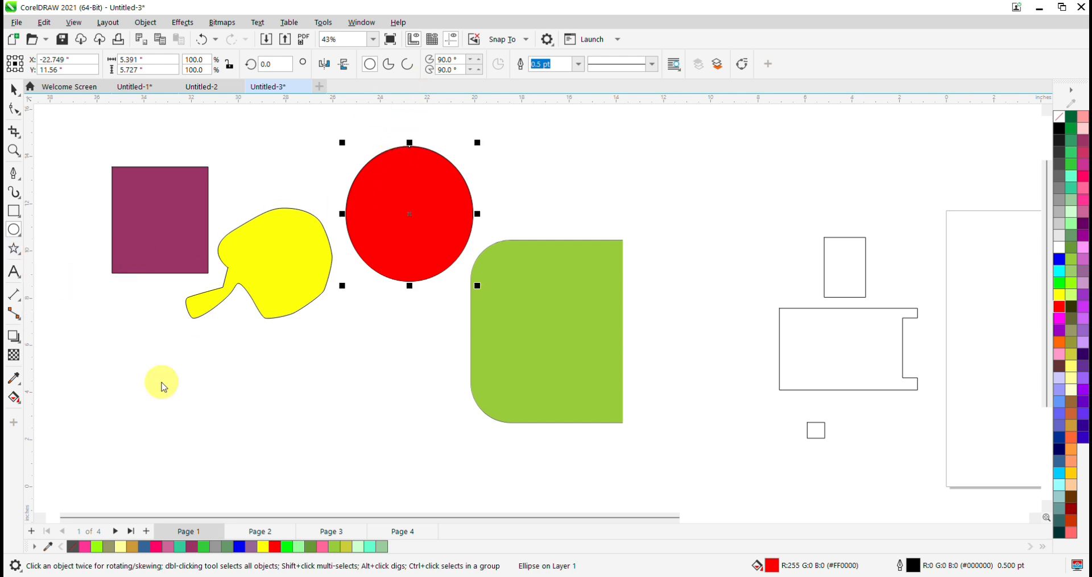
pyautogui.moveTo(118, 366)
pyautogui.mouseDown()
pyautogui.moveTo(239, 456)
pyautogui.moveTo(263, 455)
pyautogui.mouseUp()
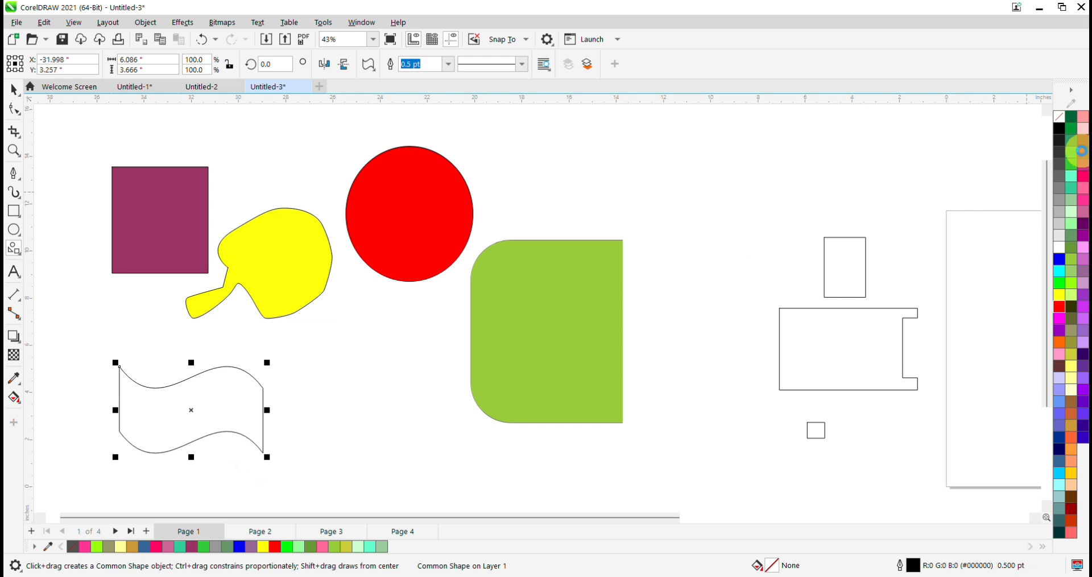
pyautogui.click(1083, 151)
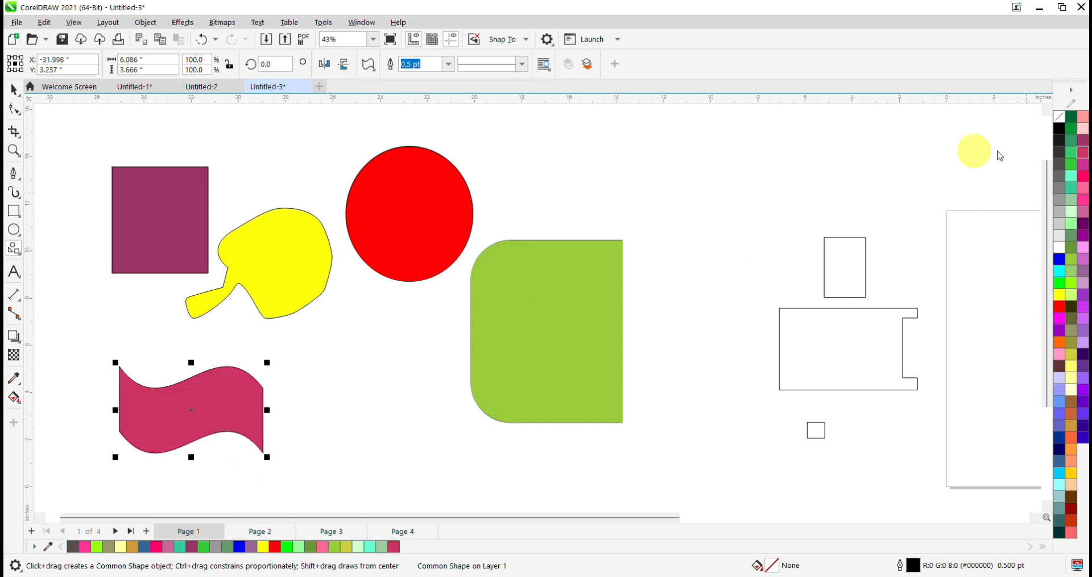
# - Add the artistic text "CREATIVE SYNTAX" below the red ellipse with the Text tool
pyautogui.click(22, 259)
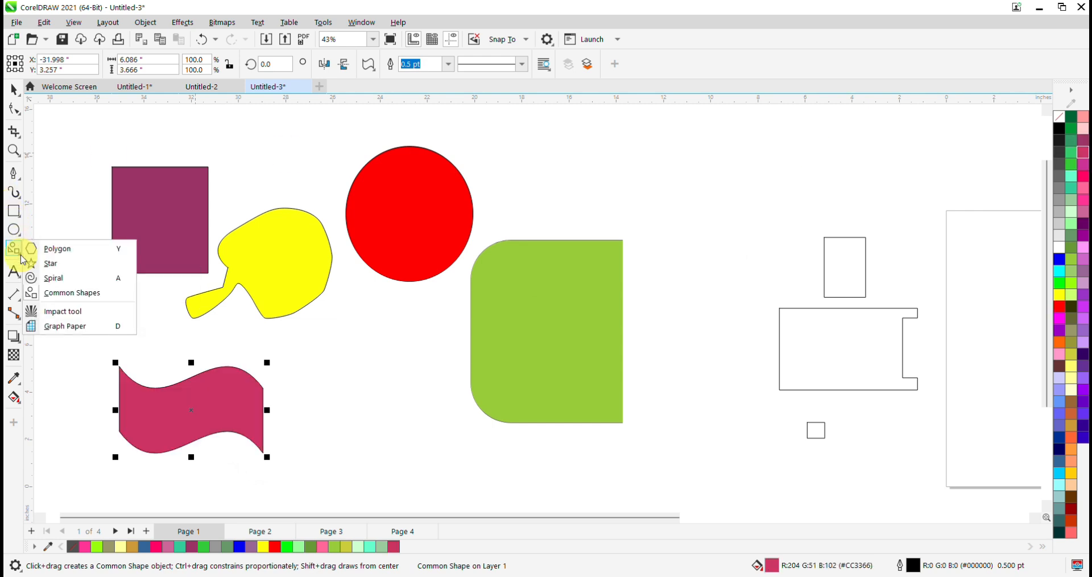
pyautogui.click(46, 295)
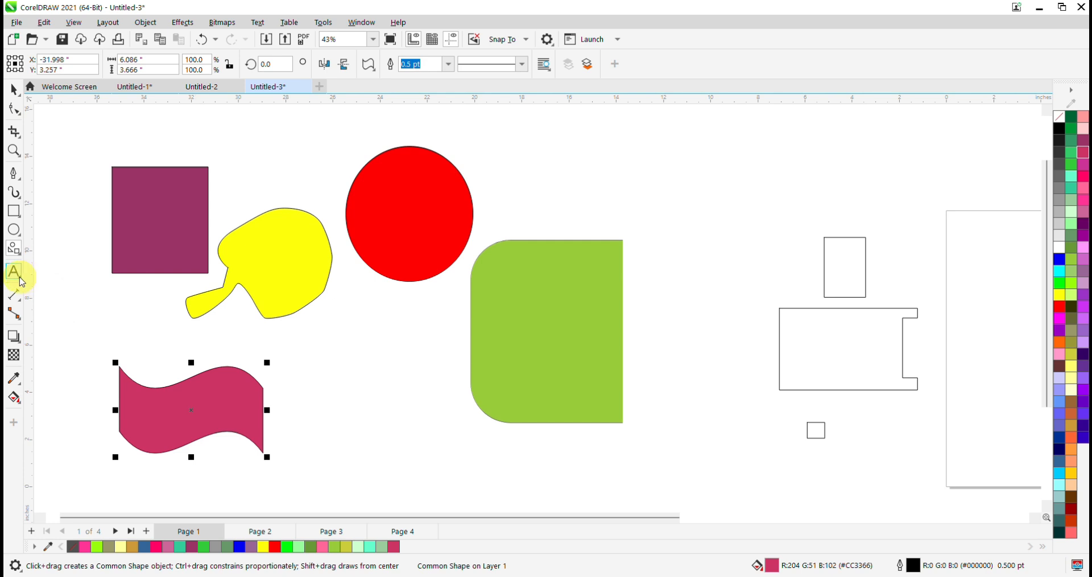
pyautogui.click(40, 274)
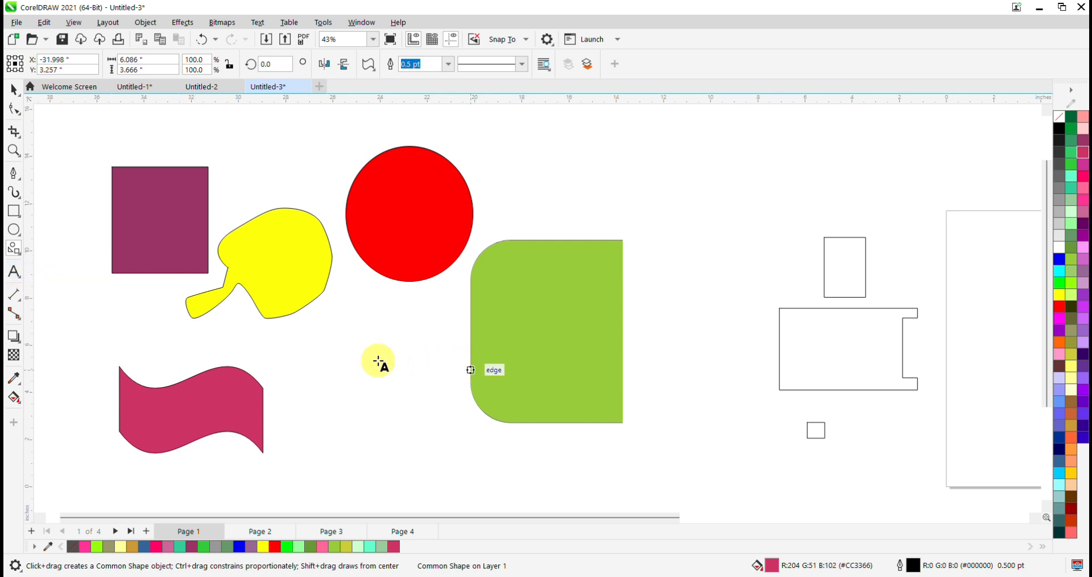
pyautogui.click(329, 350)
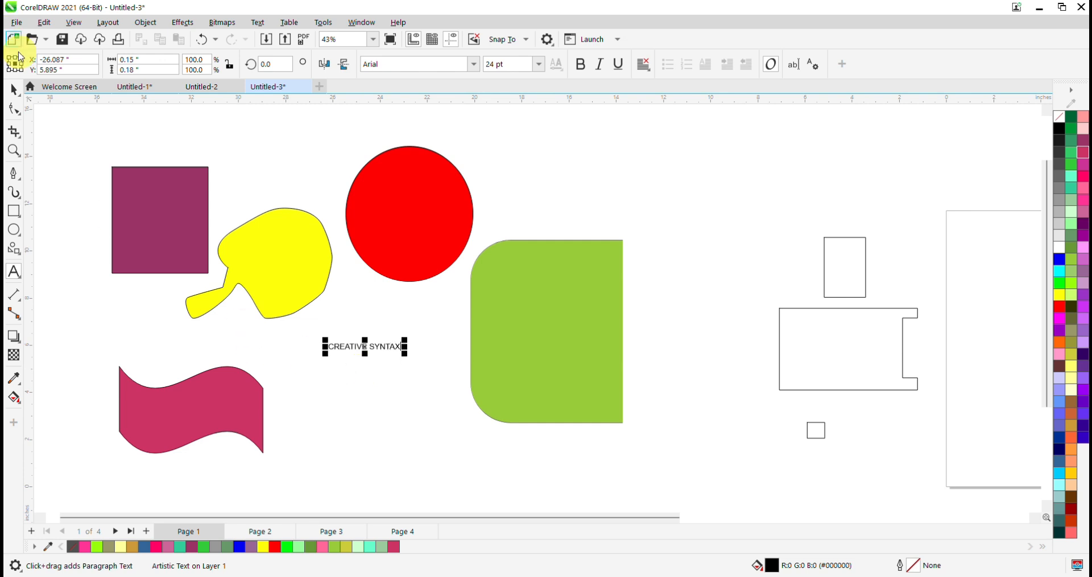
pyautogui.hotkey('ctrl', 'space')
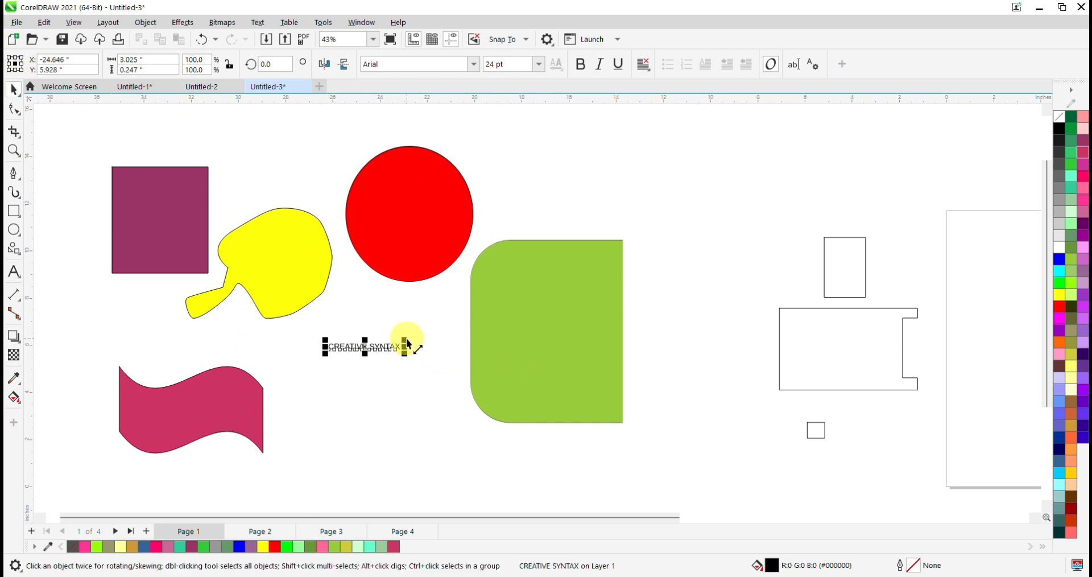
# - Enlarge the "CREATIVE SYNTAX" text to about 7.1 inches wide (56.5 pt) and move it slightly left
pyautogui.moveTo(405, 342); pyautogui.dragTo(507, 292)
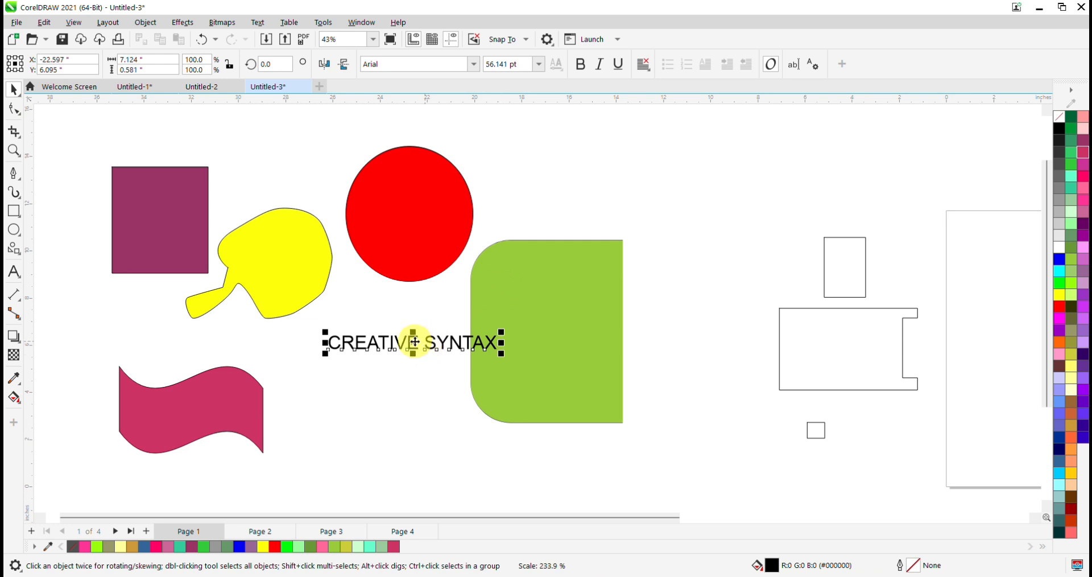
pyautogui.moveTo(415, 341); pyautogui.dragTo(390, 348)
pyautogui.scroll(3, 388, 356)
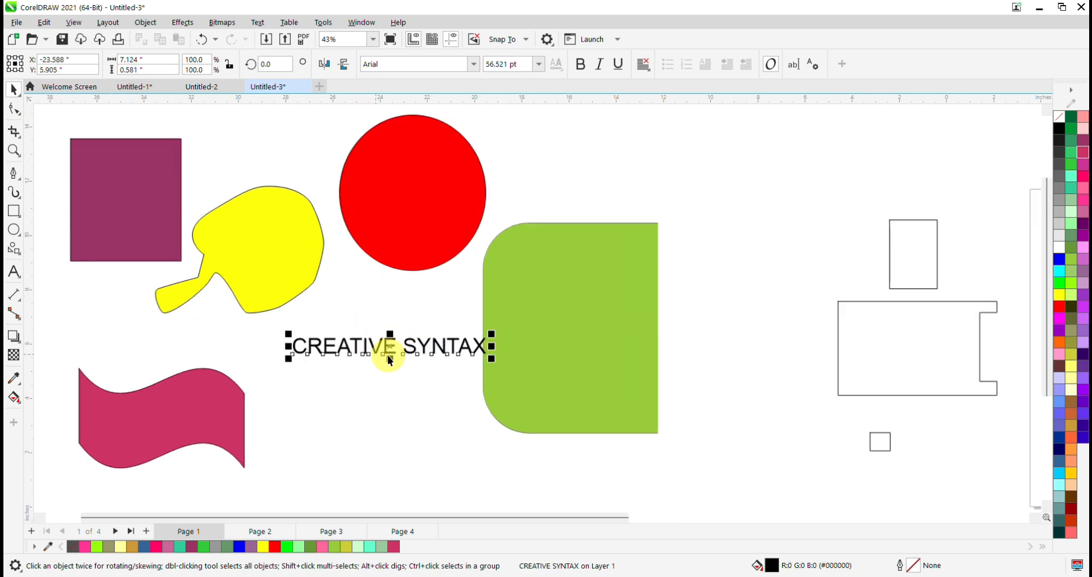
pyautogui.scroll(1, 398, 367)
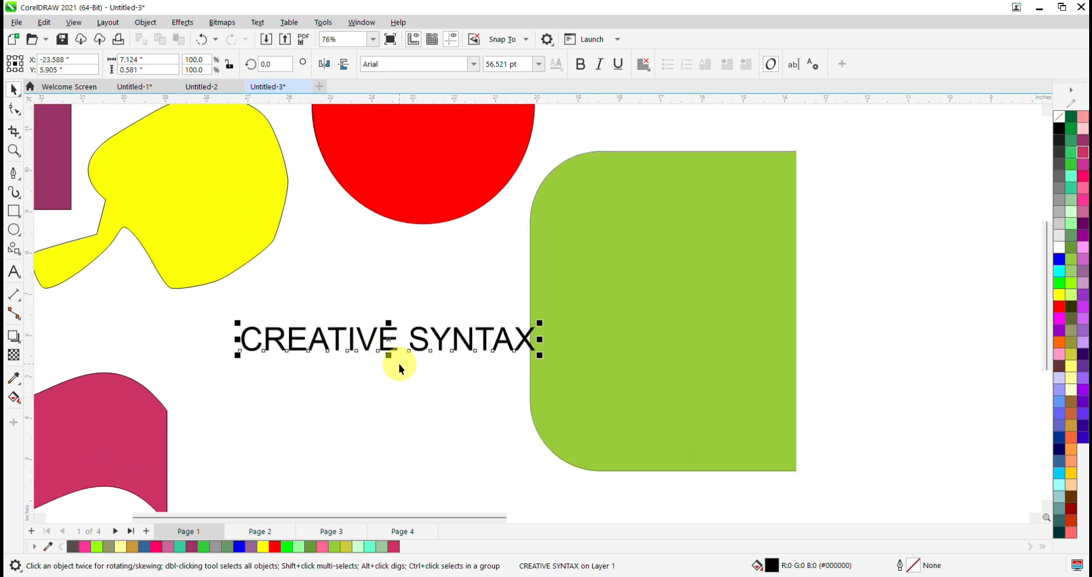
# - Change the text's font to Bahnschrift, shift it slightly left and enlarge it to about 9.5 inches wide (83.9 pt)
pyautogui.click(474, 64)
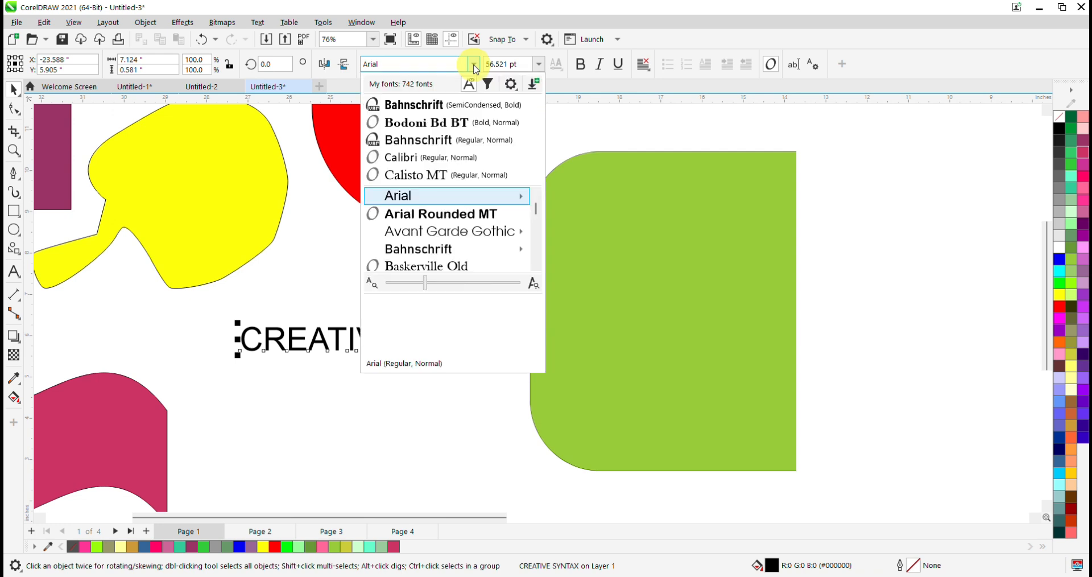
pyautogui.click(462, 138)
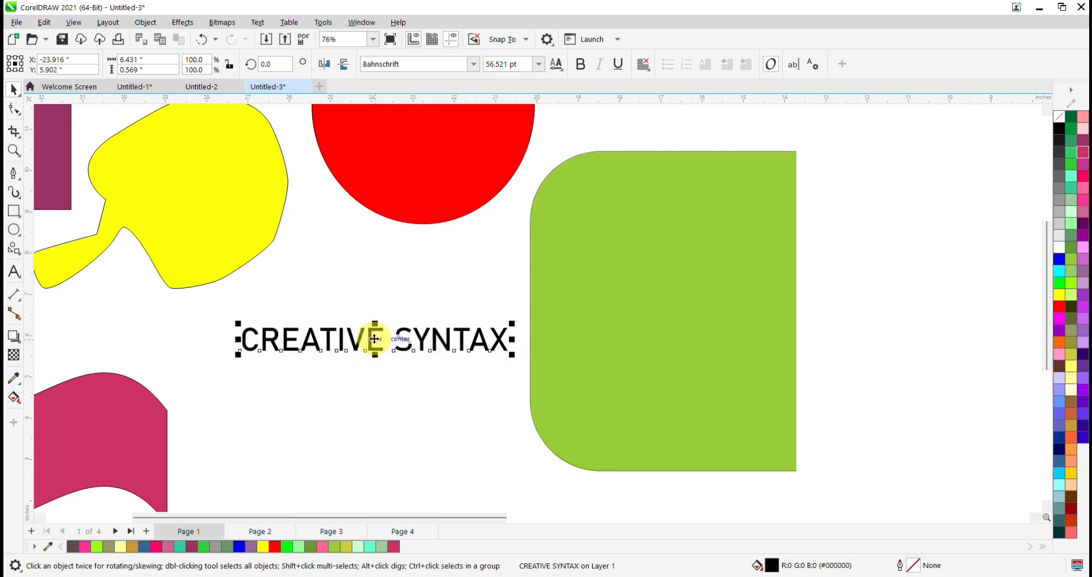
pyautogui.moveTo(374, 339); pyautogui.dragTo(340, 343)
pyautogui.moveTo(474, 324); pyautogui.dragTo(601, 276)
# - Fill the "CREATIVE SYNTAX" text with pale green from the color palette
pyautogui.scroll(-3, 397, 347)
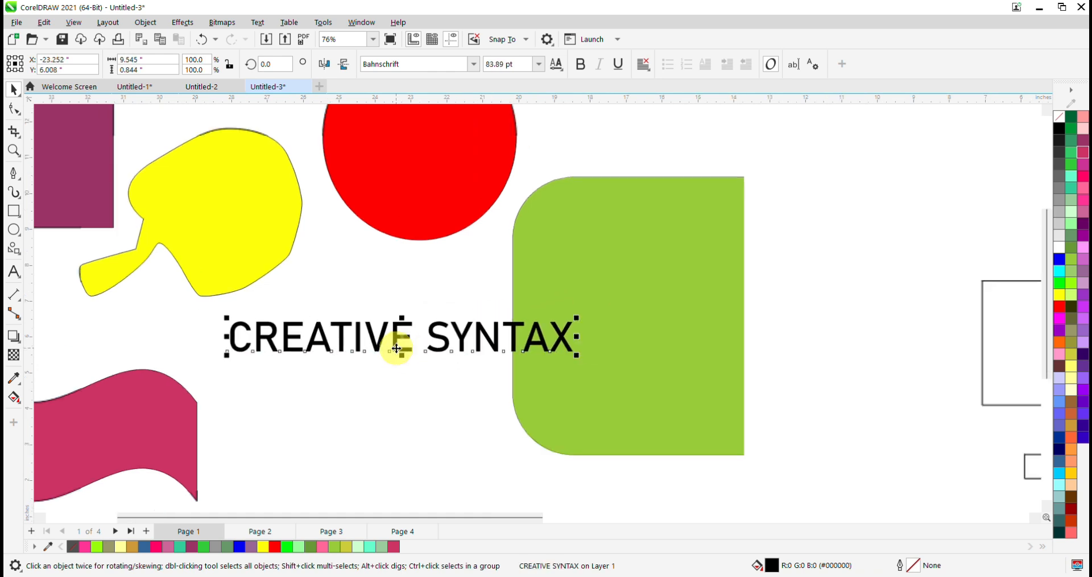
pyautogui.scroll(2, 397, 344)
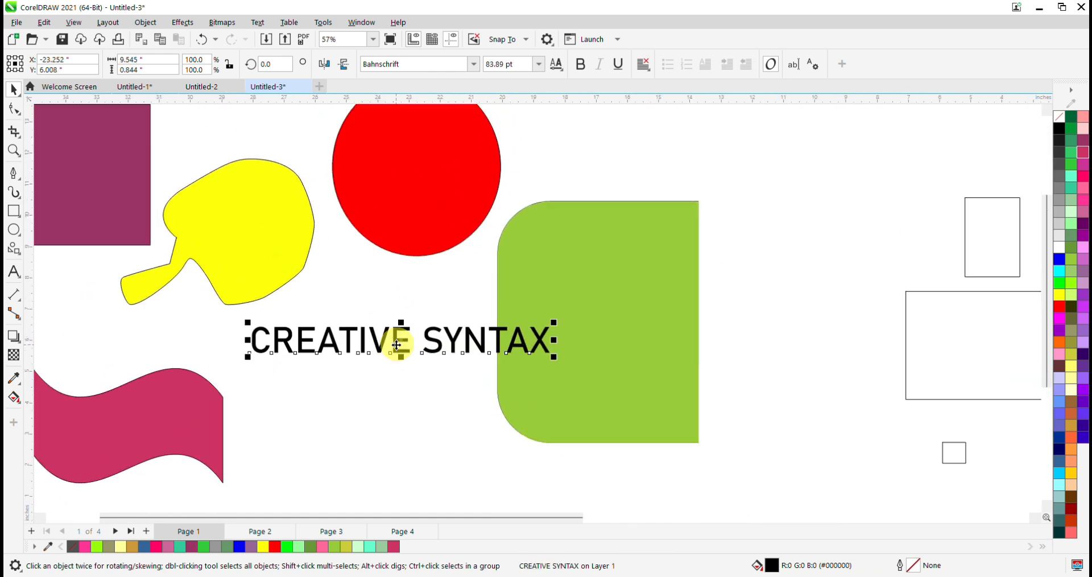
pyautogui.click(1073, 216)
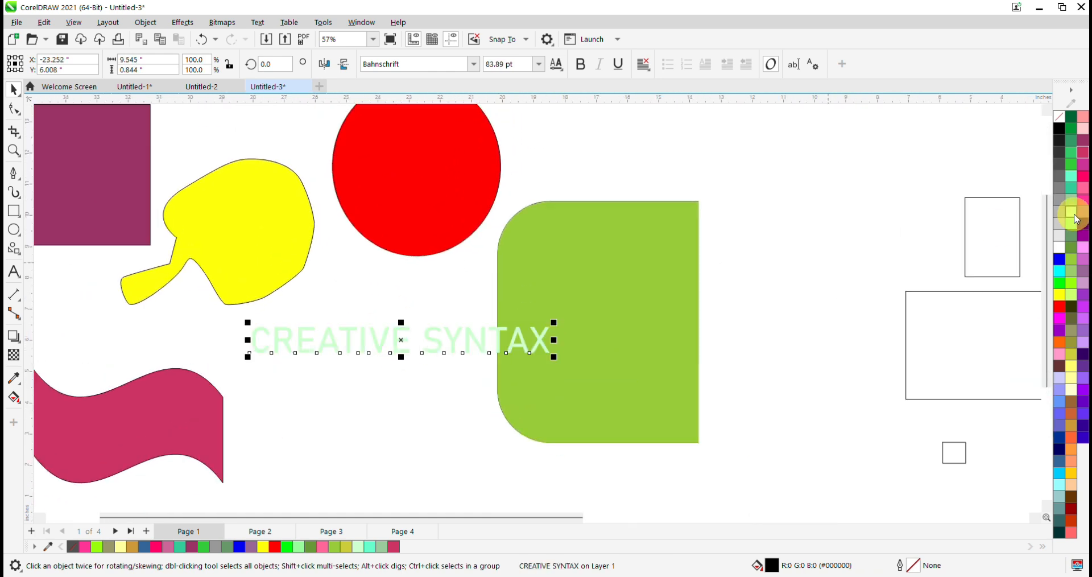
# - Fill the "CREATIVE SYNTAX" text with dark green (#006633) from the color palette
pyautogui.click(1075, 284)
pyautogui.click(1072, 118)
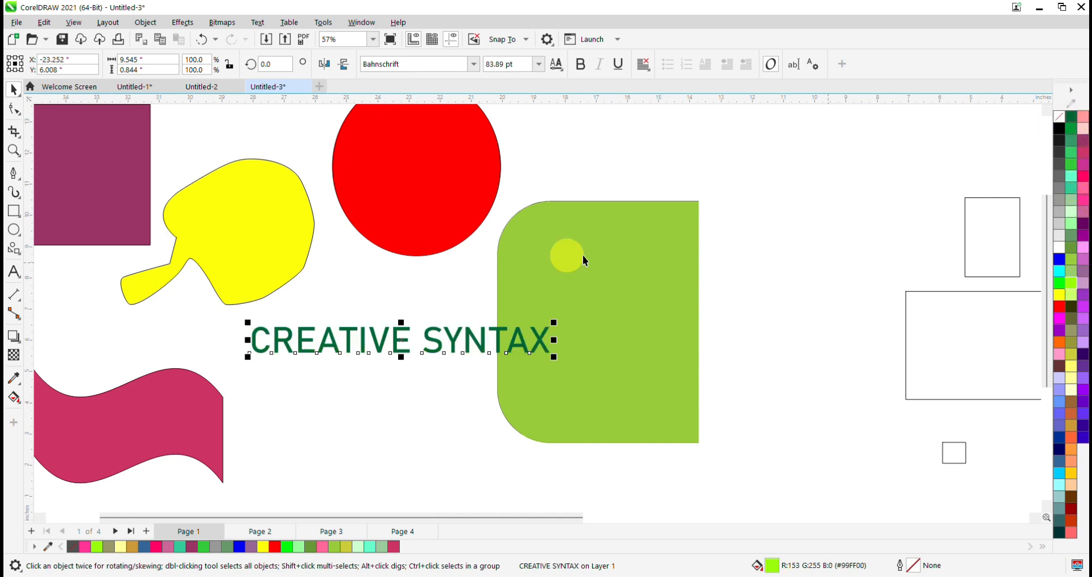
pyautogui.scroll(-1, 257, 339)
pyautogui.scroll(-1, 368, 338)
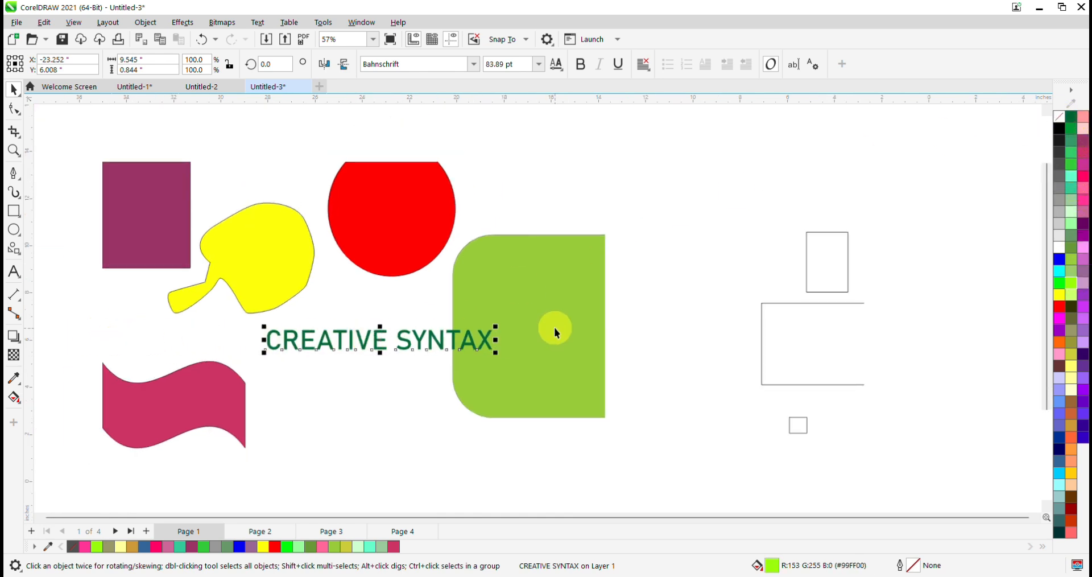
# - Move the green rounded shape clear of the text and add a drop shadow offset about 0.8 inches below it with the Shadow tool
pyautogui.moveTo(532, 319); pyautogui.dragTo(615, 304)
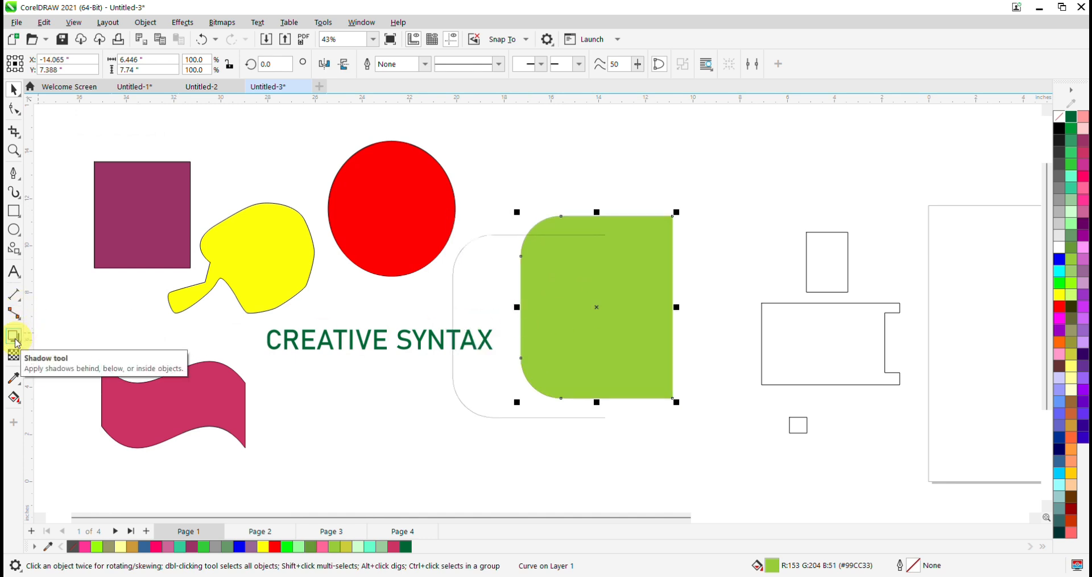
pyautogui.click(15, 341)
pyautogui.moveTo(622, 298); pyautogui.dragTo(606, 417)
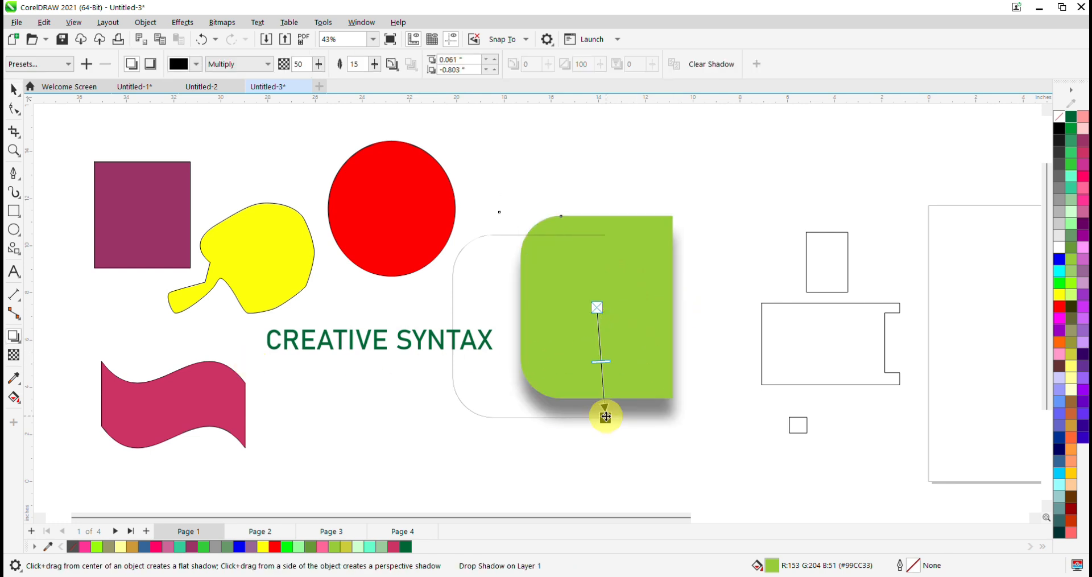
pyautogui.scroll(2, 606, 417)
pyautogui.scroll(-1, 607, 415)
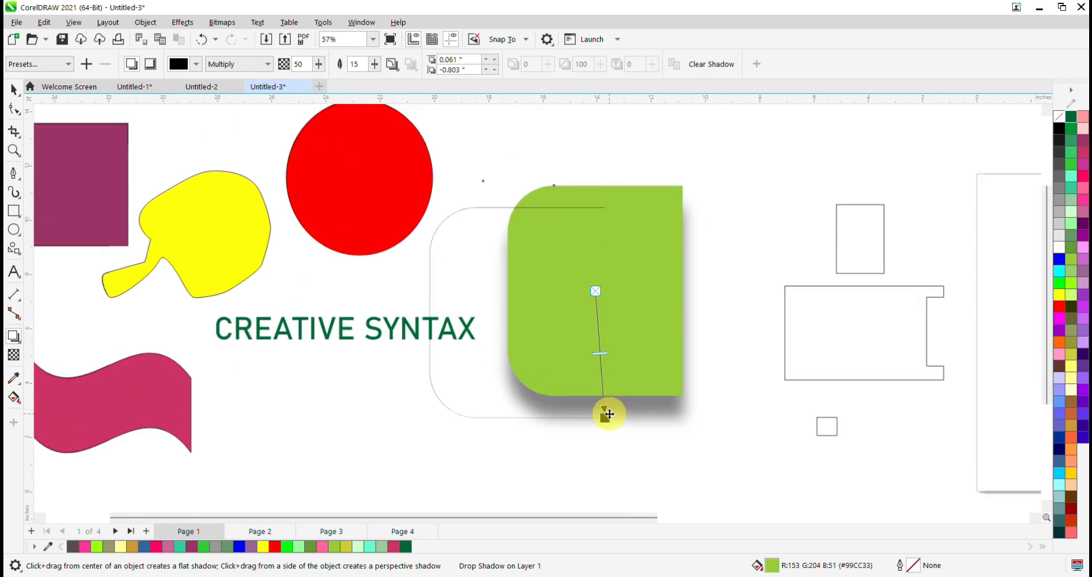
# - Add a drop shadow beneath the "CREATIVE SYNTAX" text, with a 270° angle and a stretch of 120
pyautogui.click(326, 332)
pyautogui.scroll(4, 324, 330)
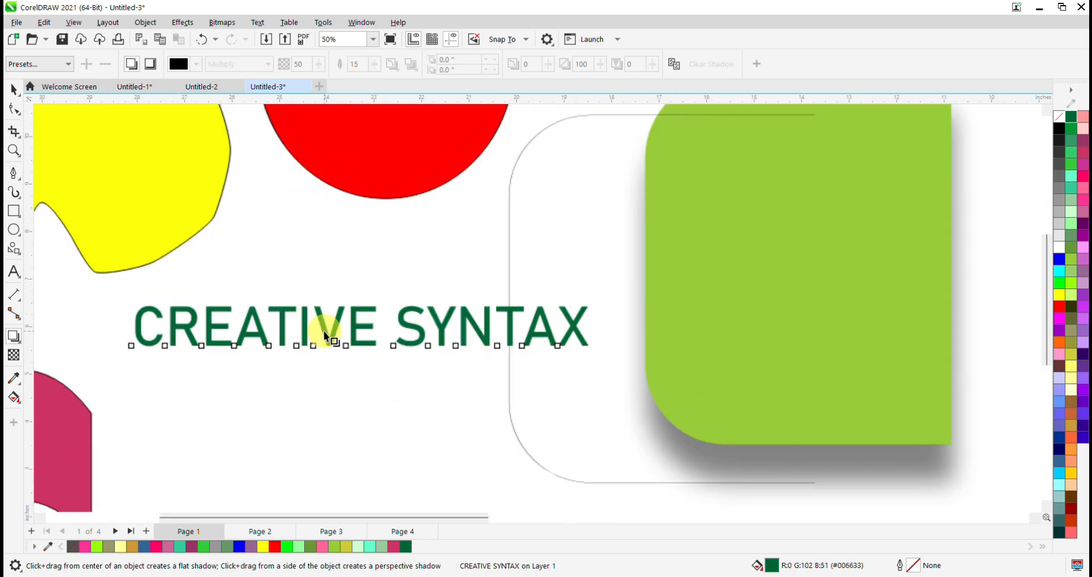
pyautogui.moveTo(319, 312); pyautogui.dragTo(392, 372)
pyautogui.scroll(-3, 392, 372)
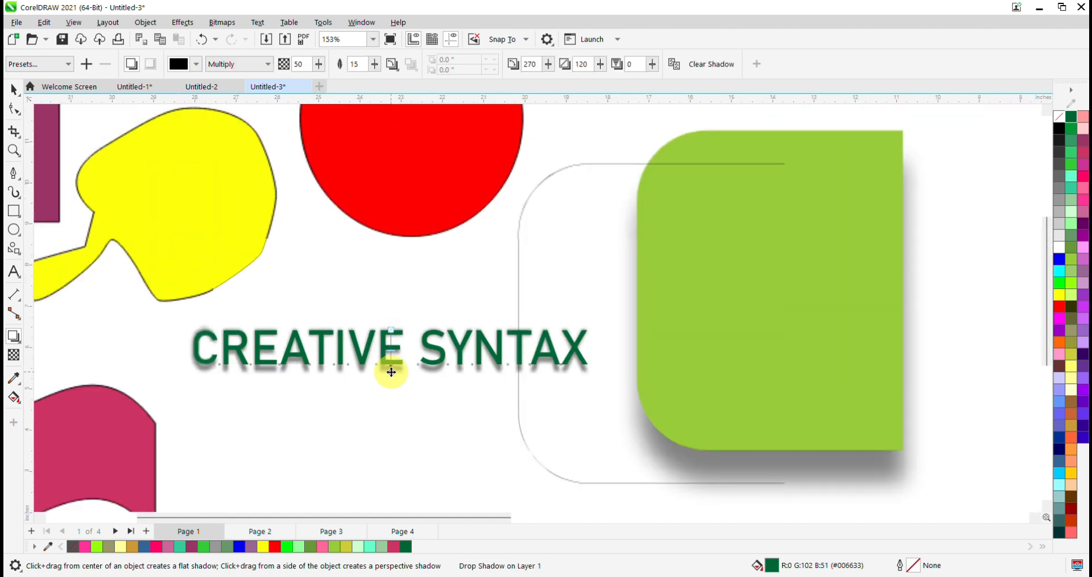
pyautogui.scroll(-2, 392, 372)
# - Add a drop shadow about 0.38 inches below the red ellipse and one about 0.37 inches above the purple square
pyautogui.click(394, 181)
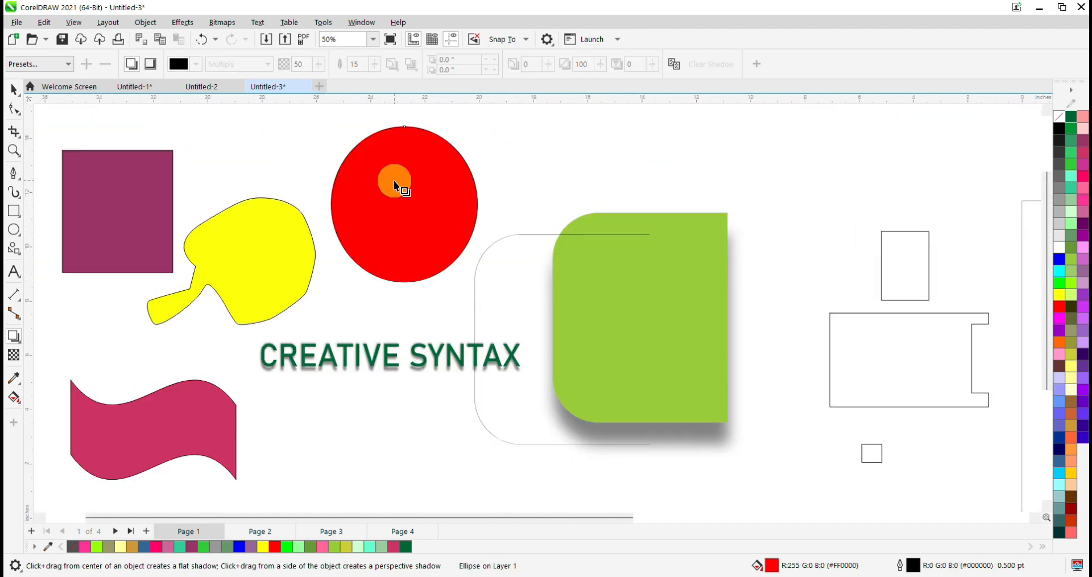
pyautogui.moveTo(394, 182); pyautogui.dragTo(404, 292)
pyautogui.scroll(-1, 405, 248)
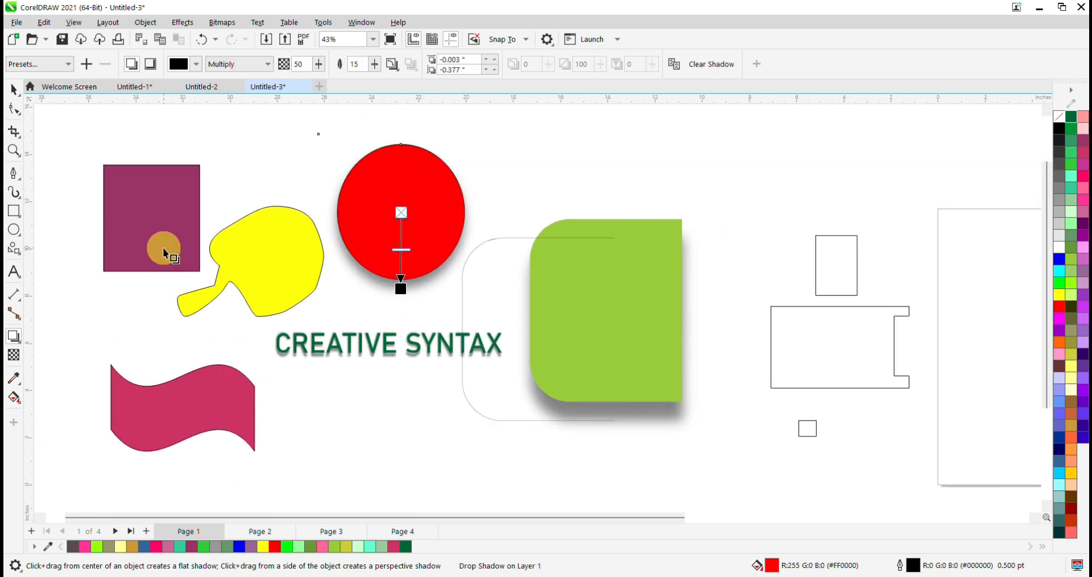
pyautogui.moveTo(152, 219); pyautogui.dragTo(157, 198)
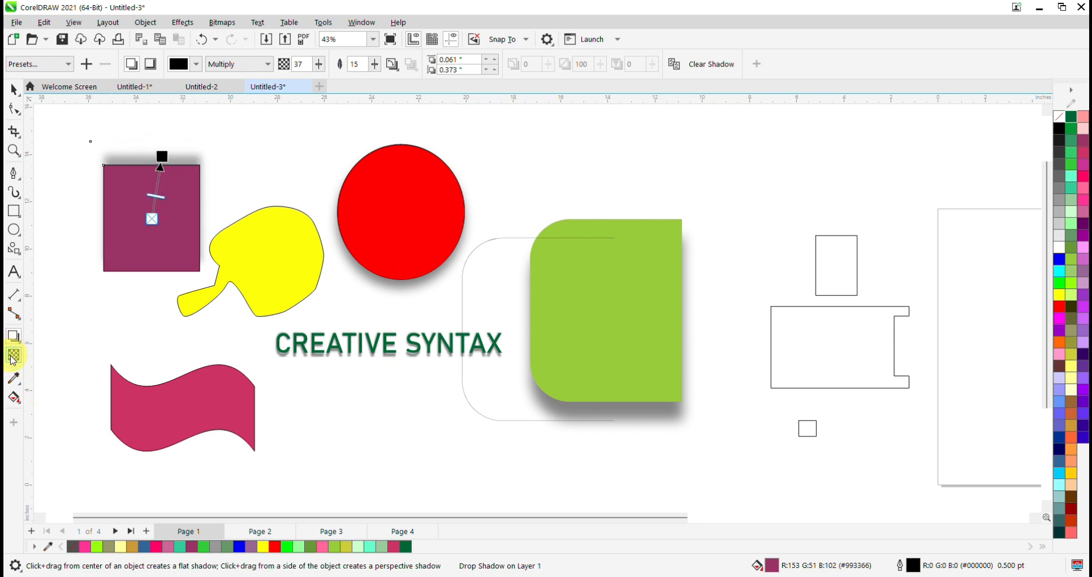
# - Apply a linear fountain transparency to the green rounded shape, fading it downward at about -89°
pyautogui.click(639, 324)
pyautogui.click(13, 355)
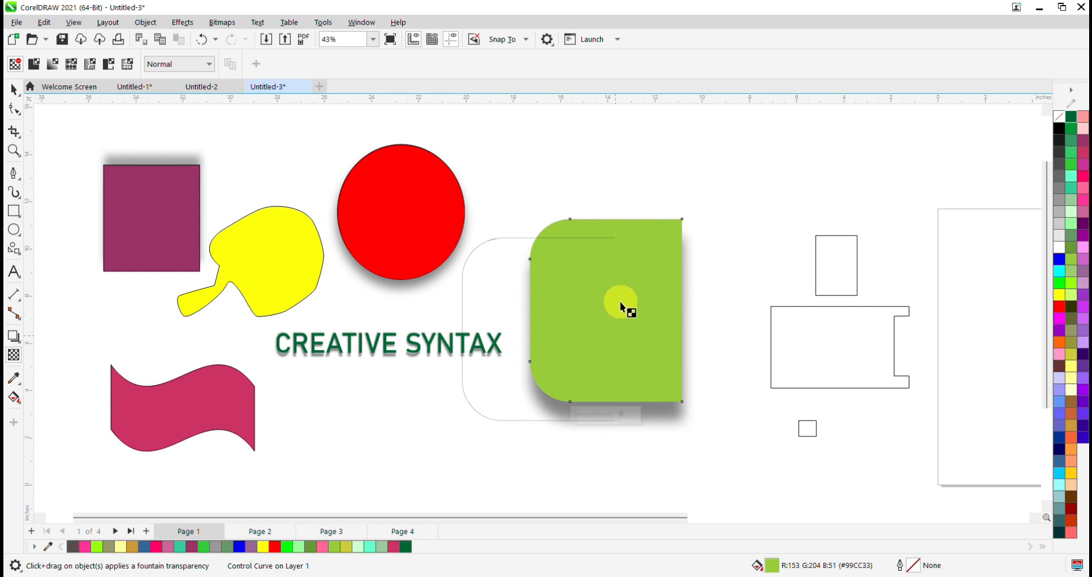
pyautogui.moveTo(625, 268); pyautogui.dragTo(624, 399)
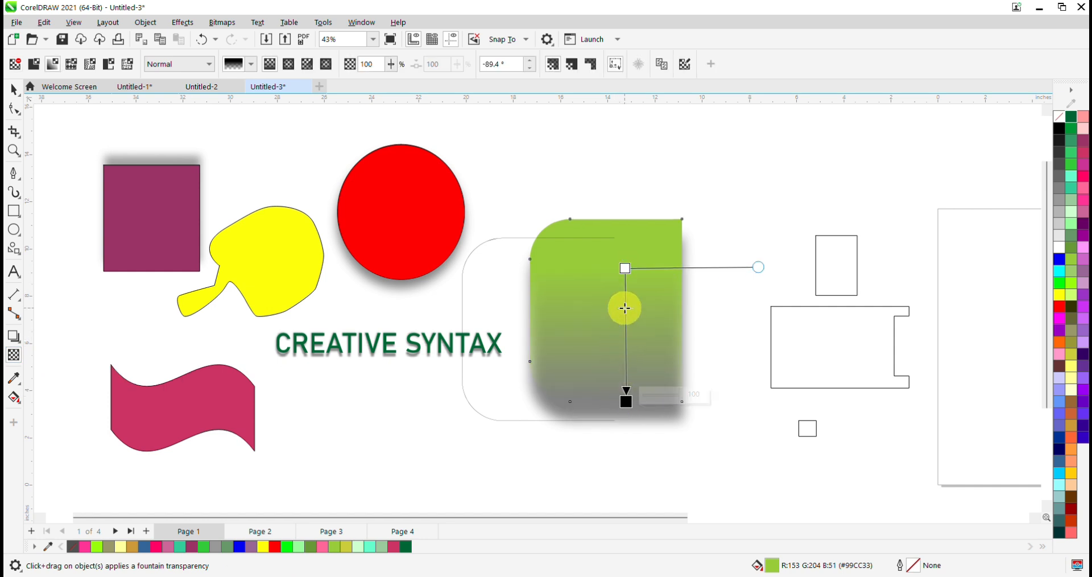
# - Apply a fountain transparency to the pink wave shape, fading it out toward its right end at about 10°
pyautogui.click(202, 397)
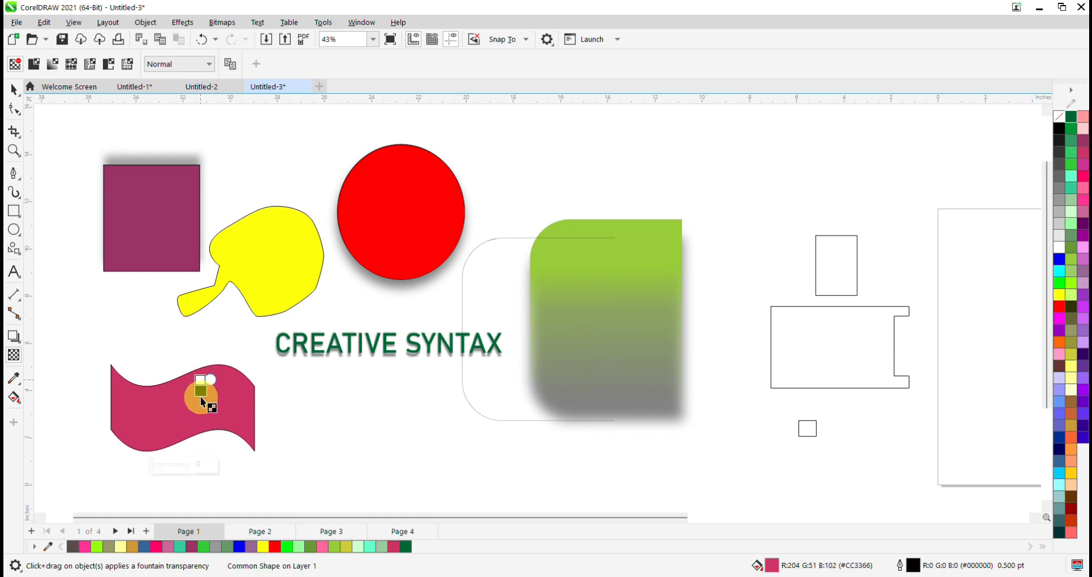
pyautogui.moveTo(202, 460); pyautogui.dragTo(166, 409)
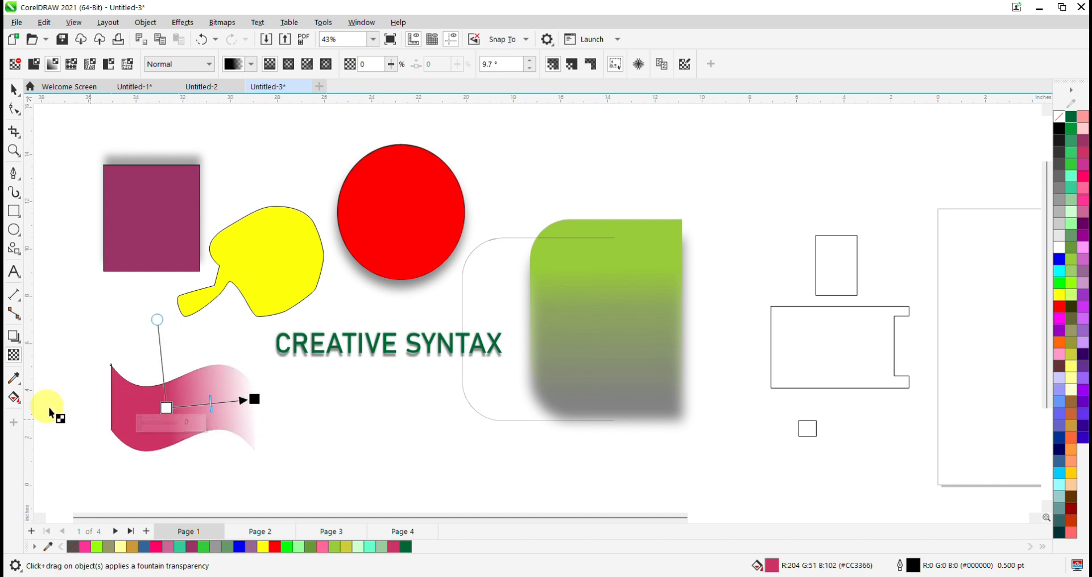
pyautogui.click(14, 90)
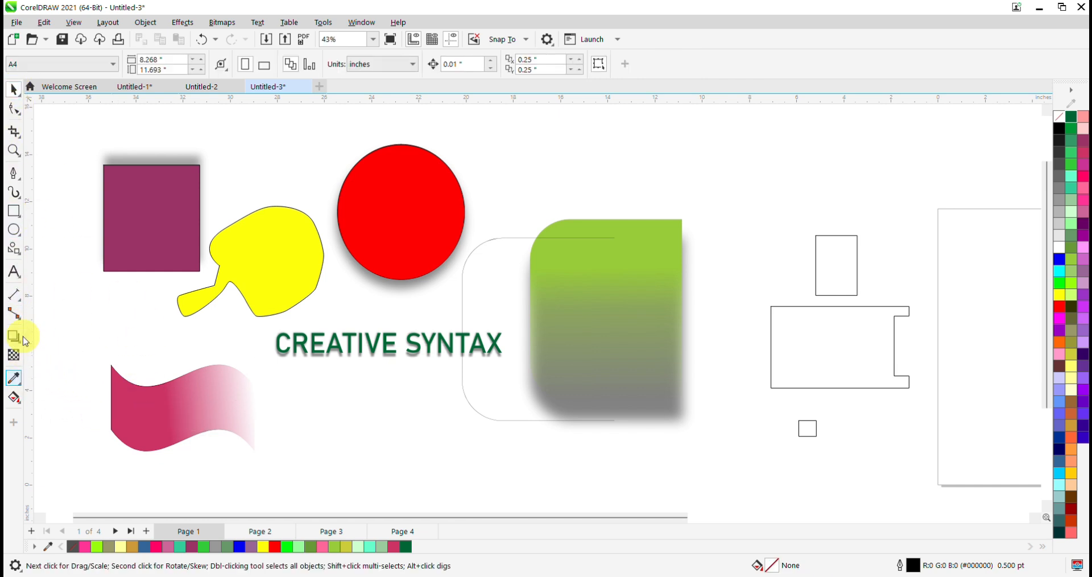
# - Draw a rectangle about 4.5 by 3.3 inches below the text and fill it with the purple square's color using the Color Eyedropper
pyautogui.moveTo(311, 407)
pyautogui.mouseDown()
pyautogui.moveTo(402, 487)
pyautogui.moveTo(419, 487)
pyautogui.mouseUp()
pyautogui.click(23, 386)
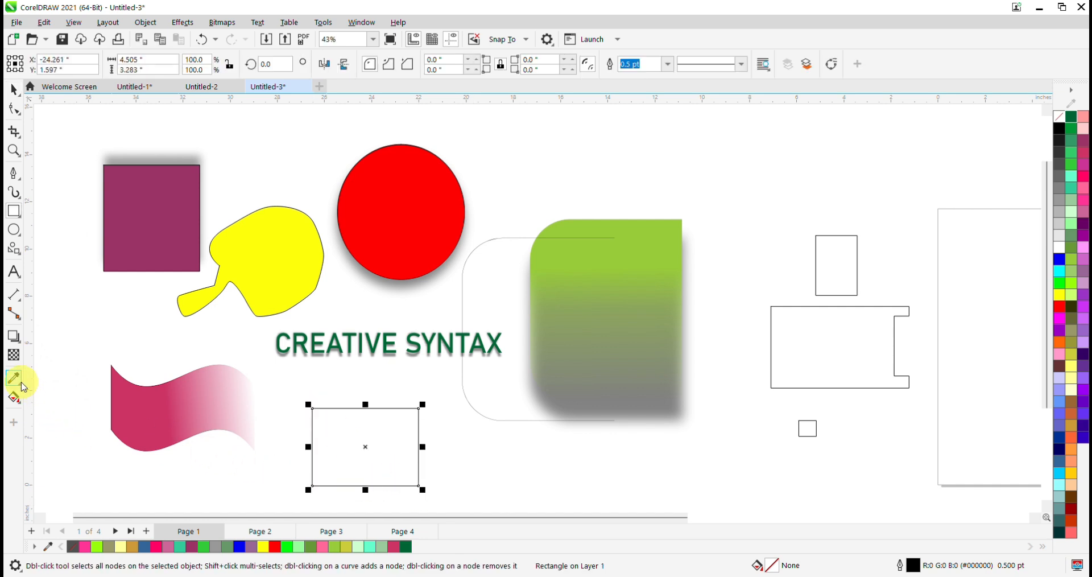
pyautogui.click(14, 377)
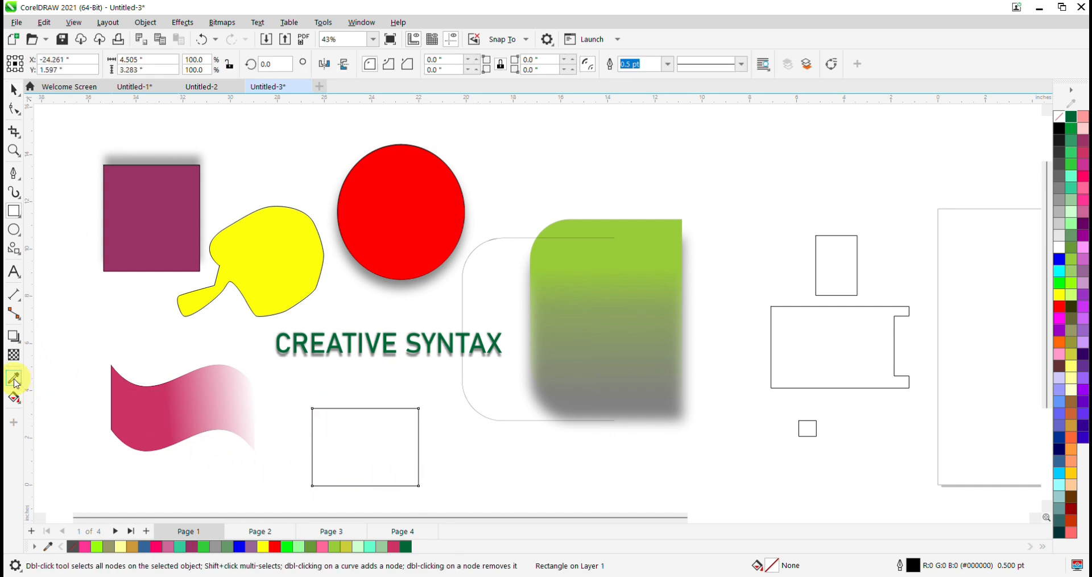
pyautogui.click(161, 217)
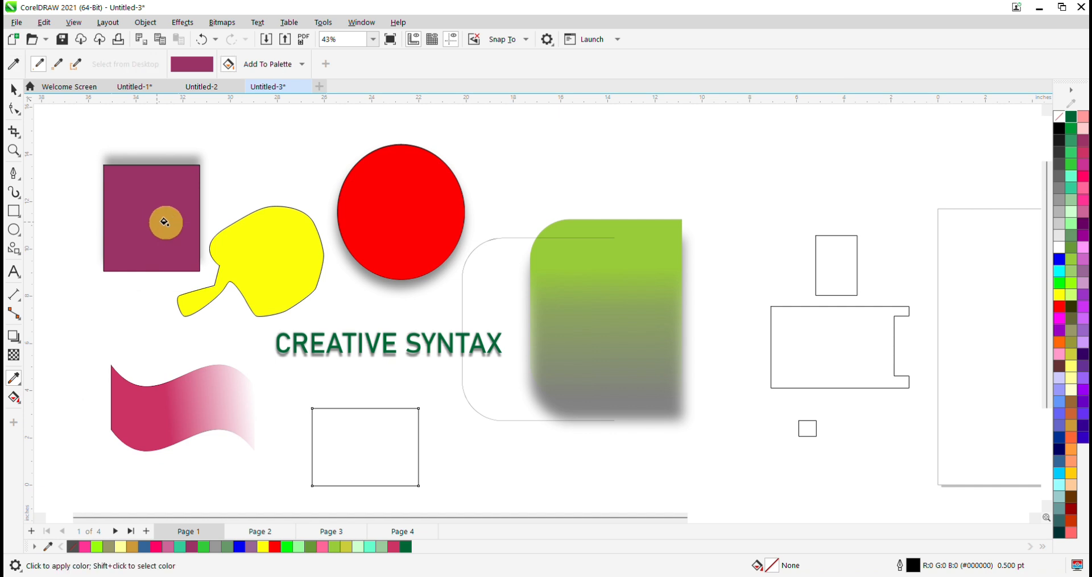
pyautogui.click(353, 444)
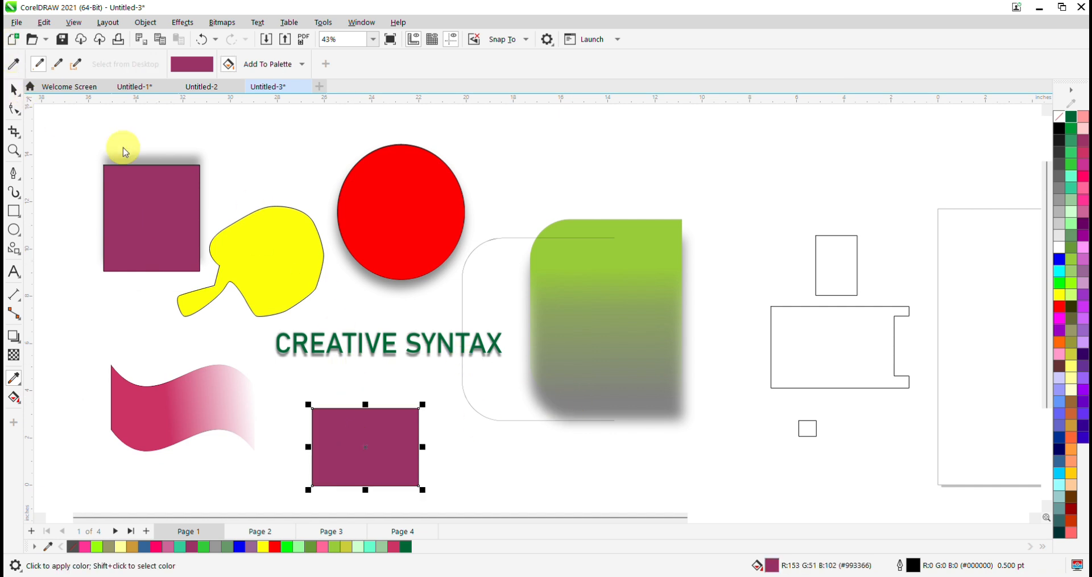
pyautogui.press('space')
pyautogui.click(603, 185)
# - Recolor the purple rectangle below the text with a dark violet palette color while using the Interactive Fill tool
pyautogui.scroll(-2, 277, 317)
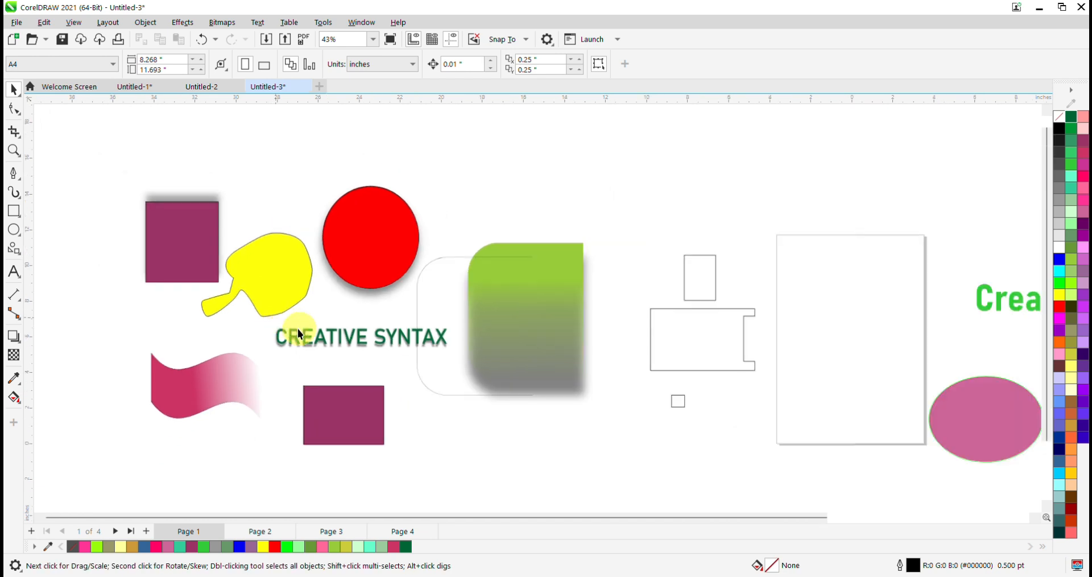
pyautogui.scroll(-3, 626, 404)
pyautogui.scroll(1, 613, 446)
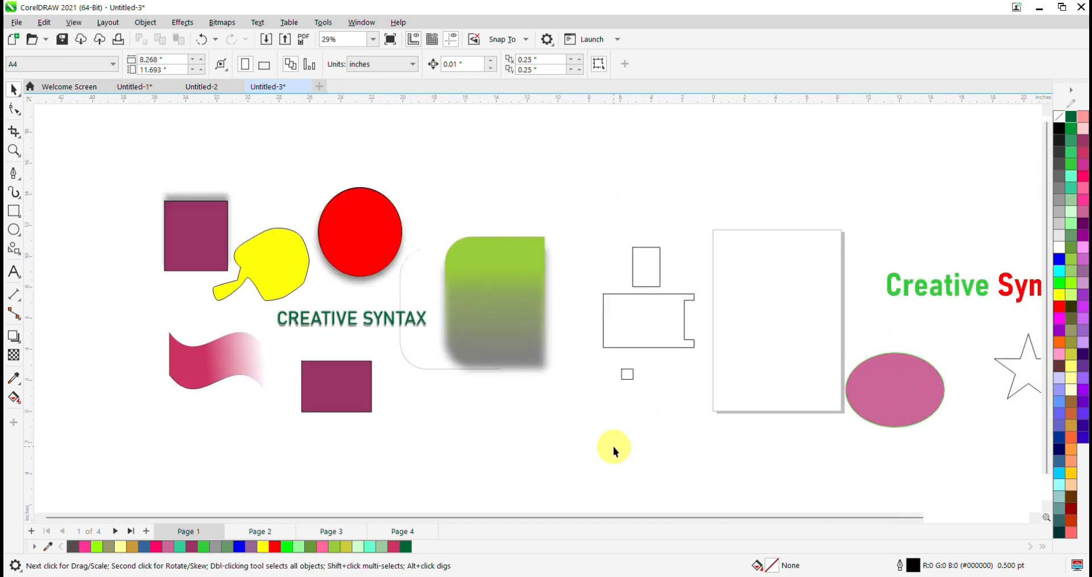
pyautogui.scroll(2, 614, 446)
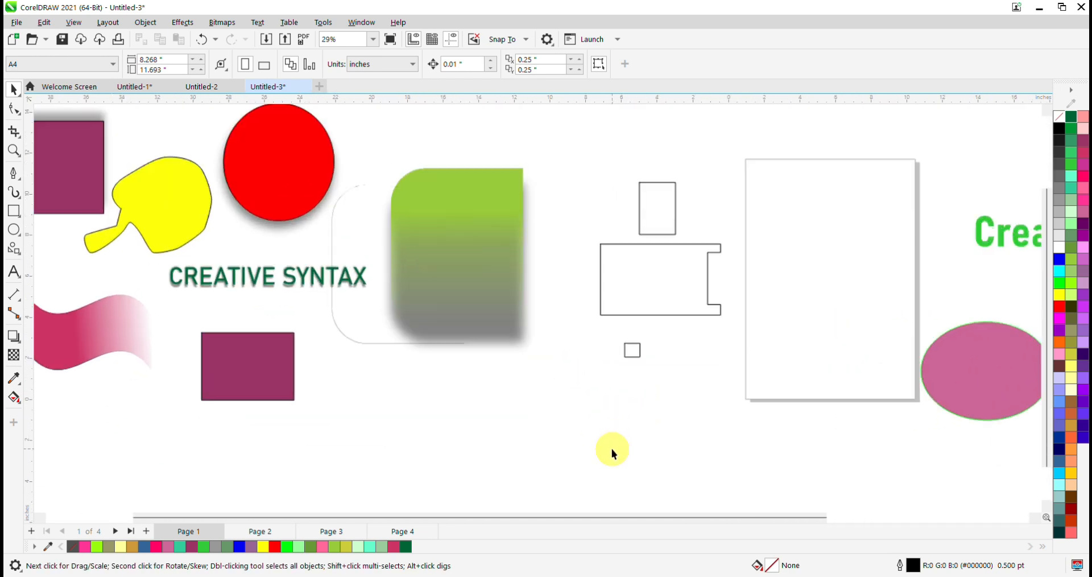
pyautogui.click(221, 370)
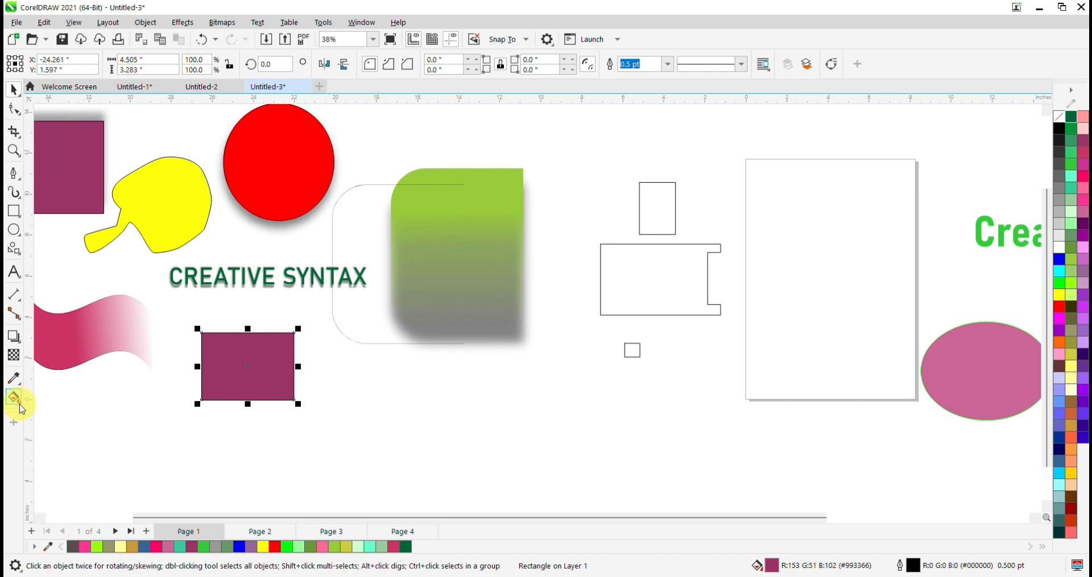
pyautogui.click(21, 408)
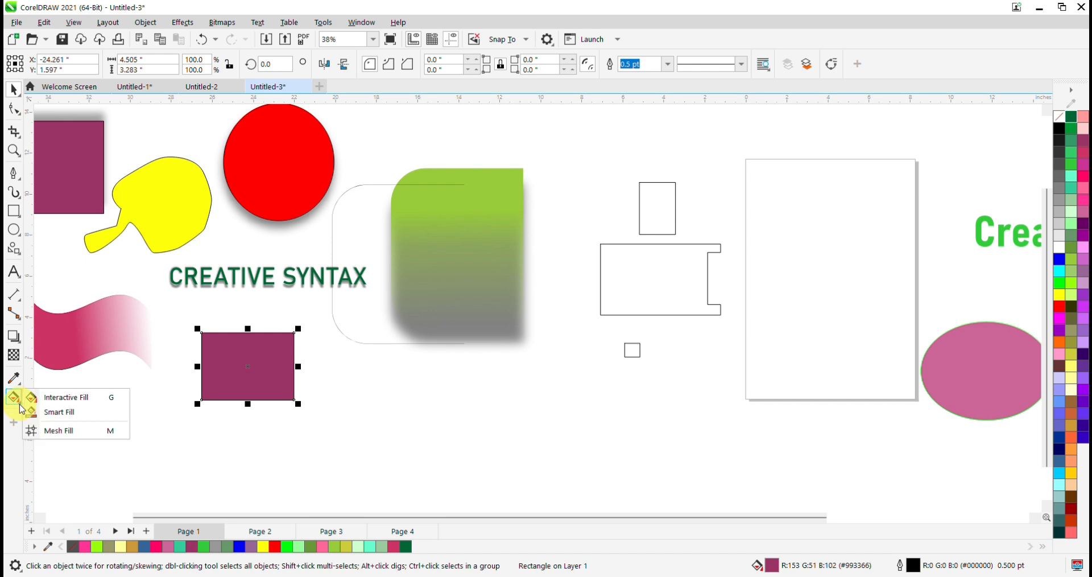
pyautogui.click(55, 402)
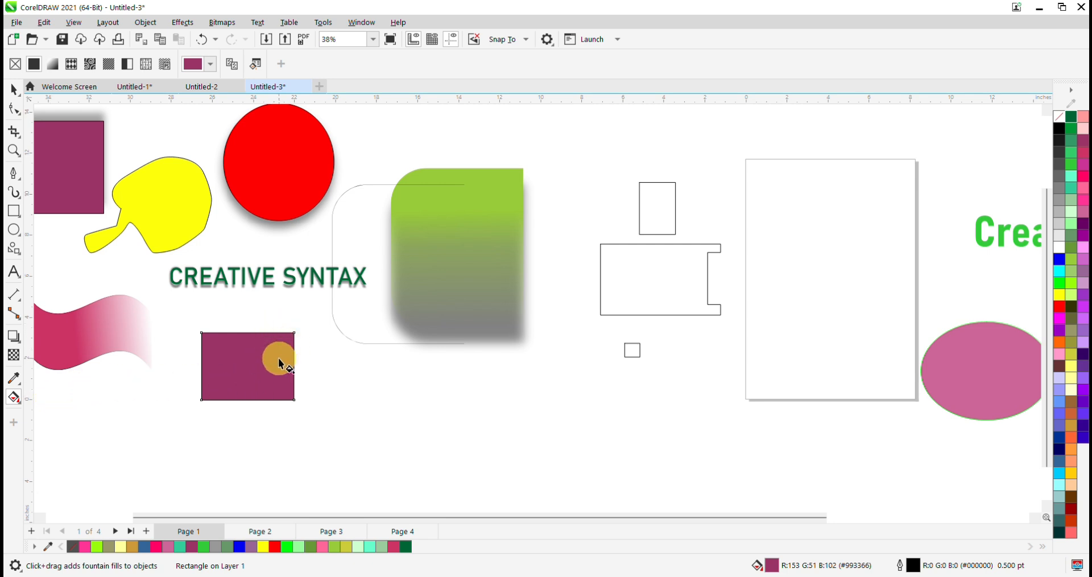
pyautogui.click(1081, 271)
pyautogui.click(1080, 357)
pyautogui.click(1082, 355)
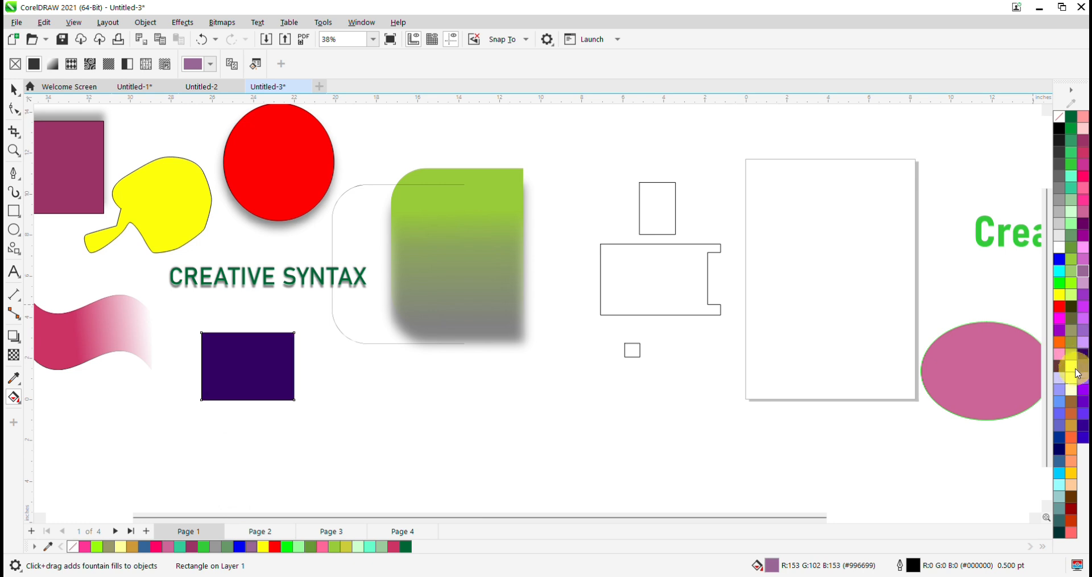